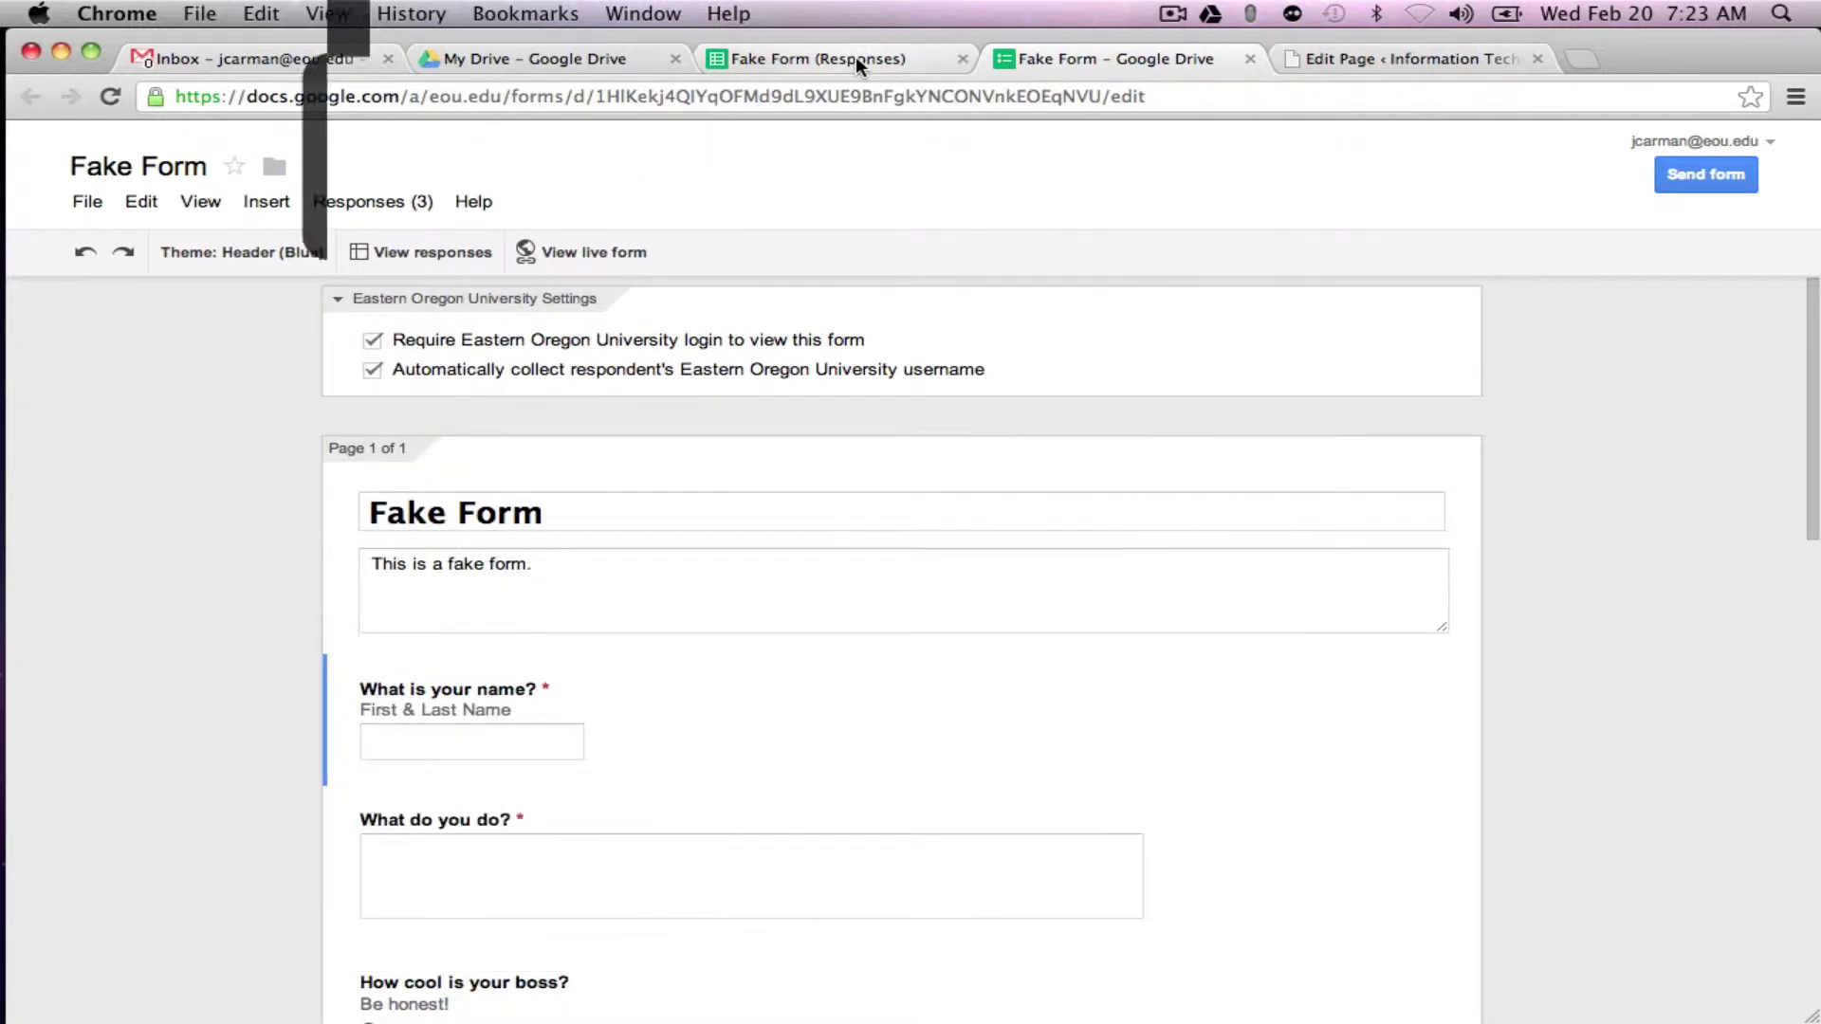
Step: Check the form's responses spreadsheet twice, returning to the form editor each time
left_click(855, 59)
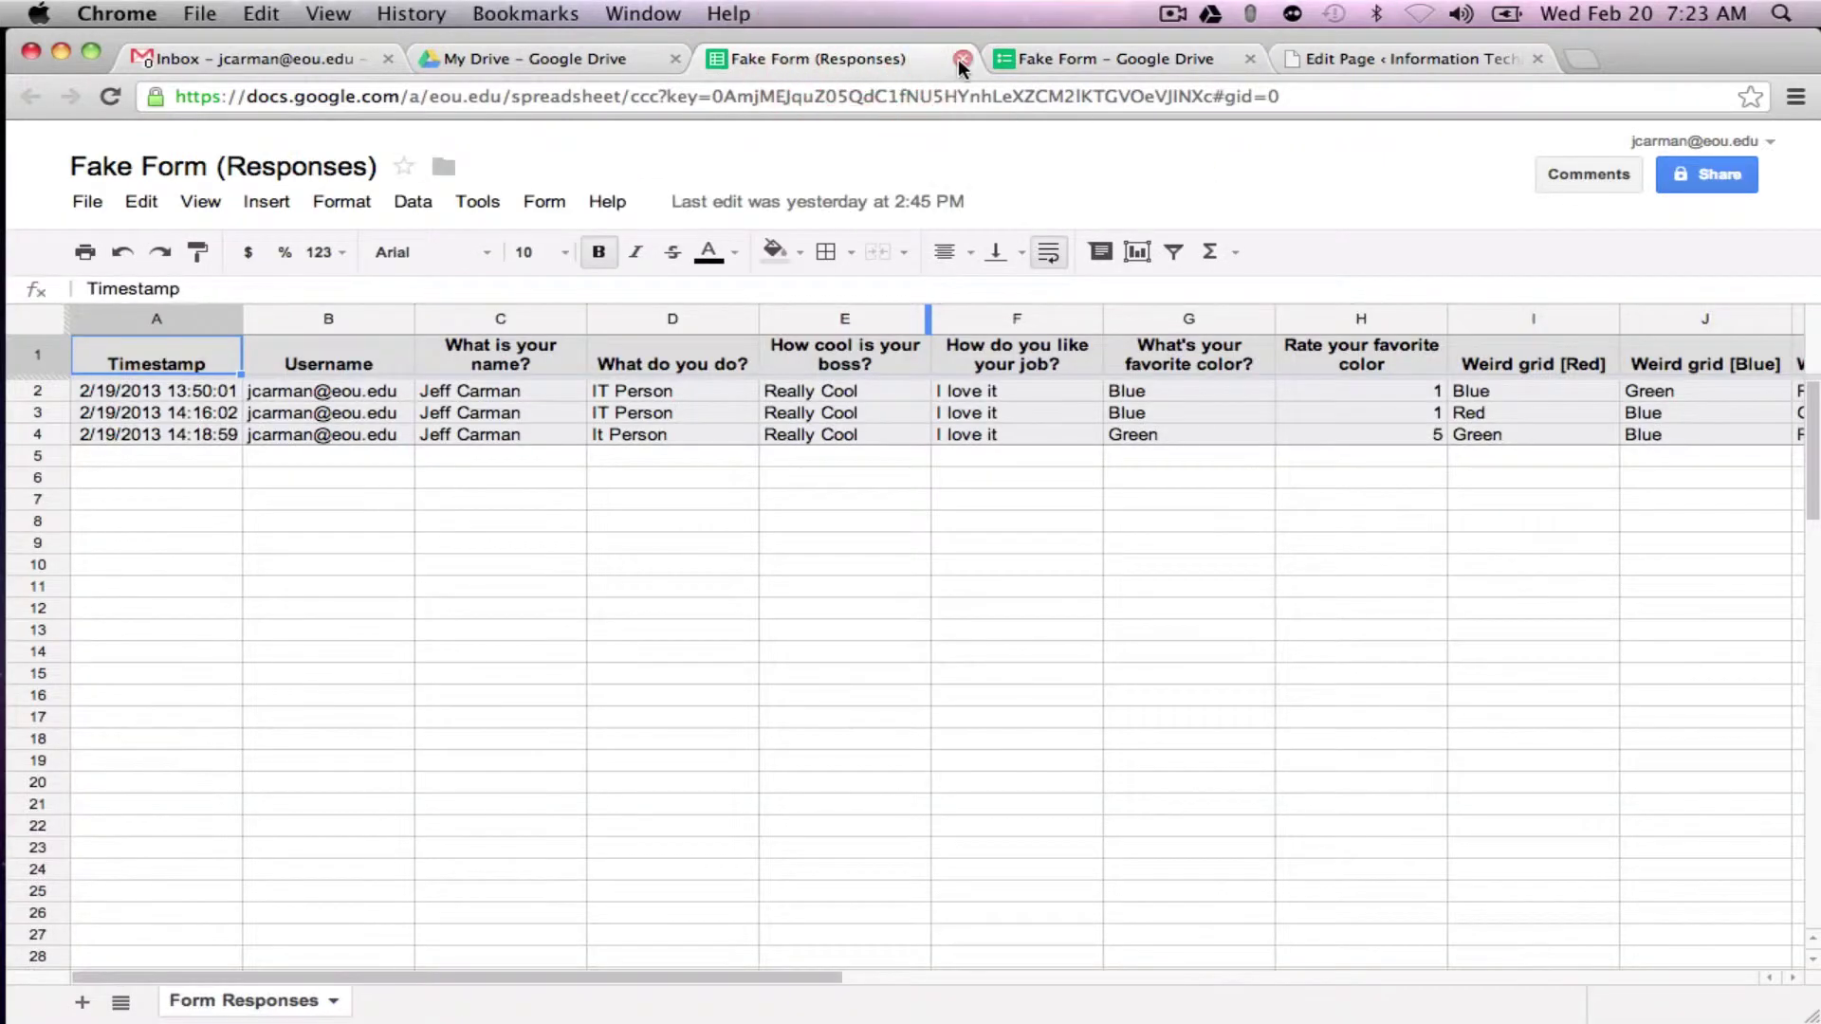
left_click(1041, 62)
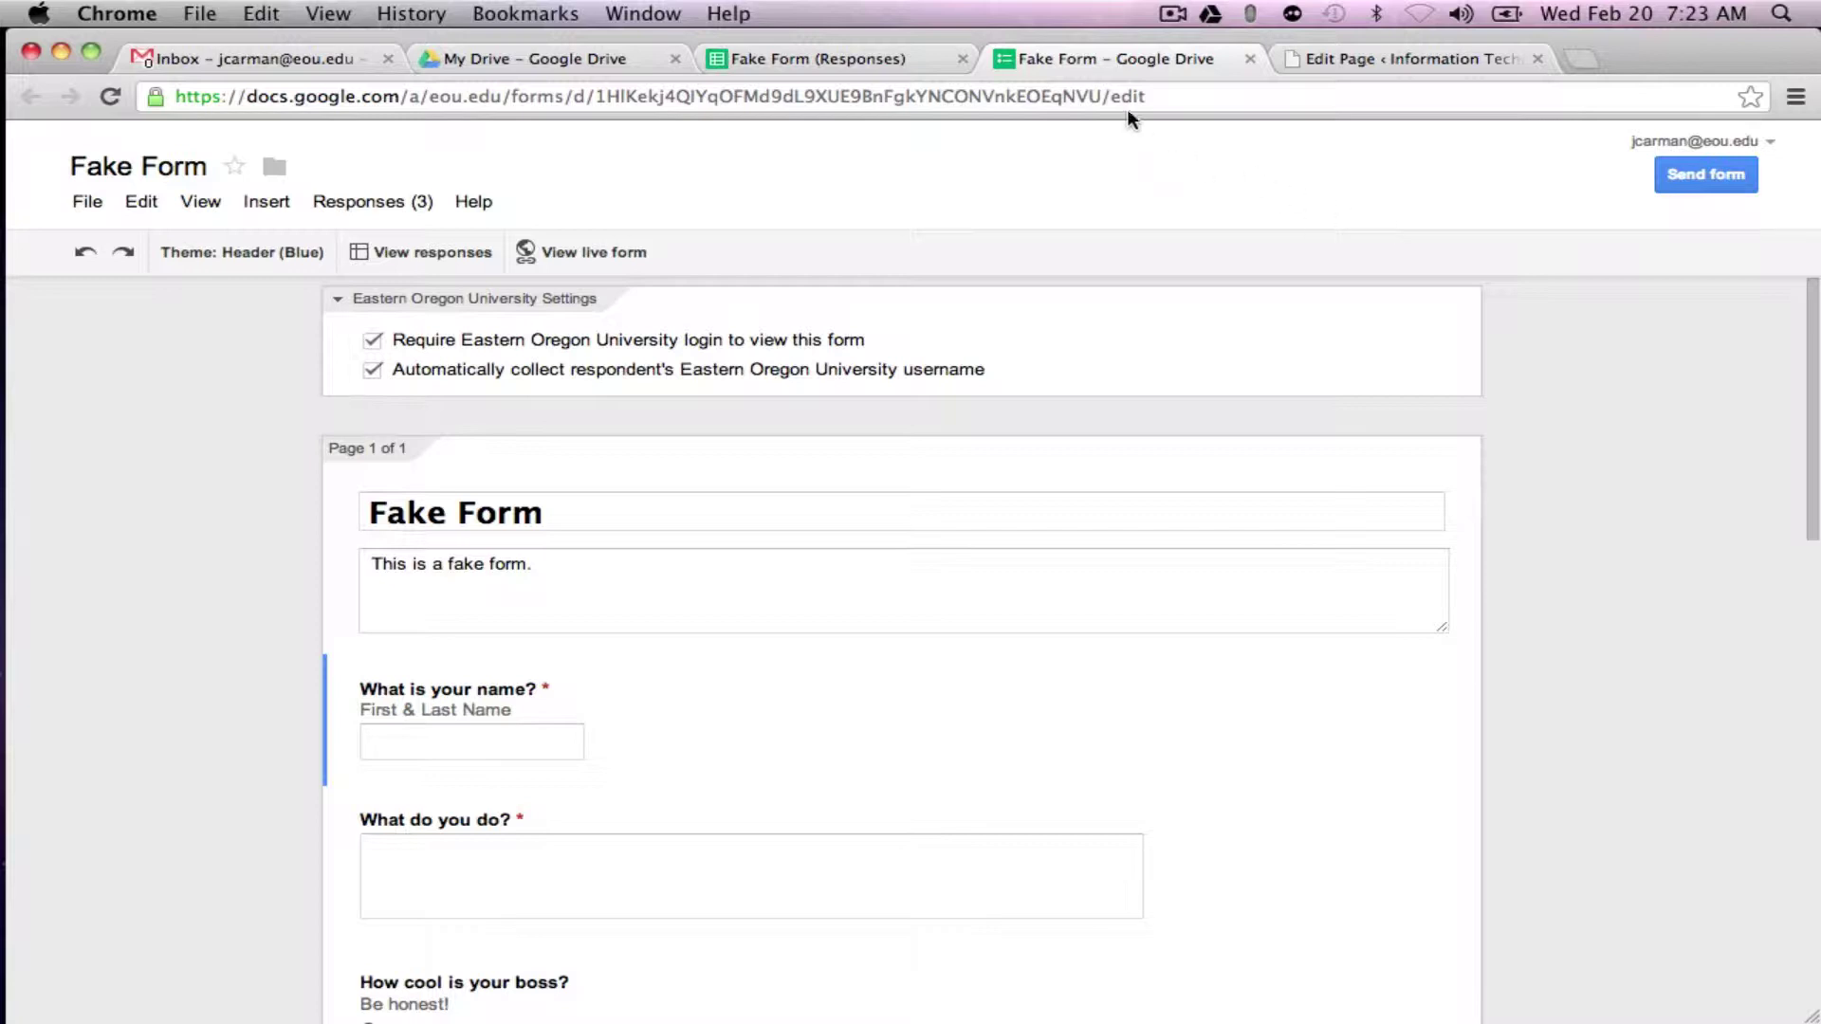
left_click(863, 59)
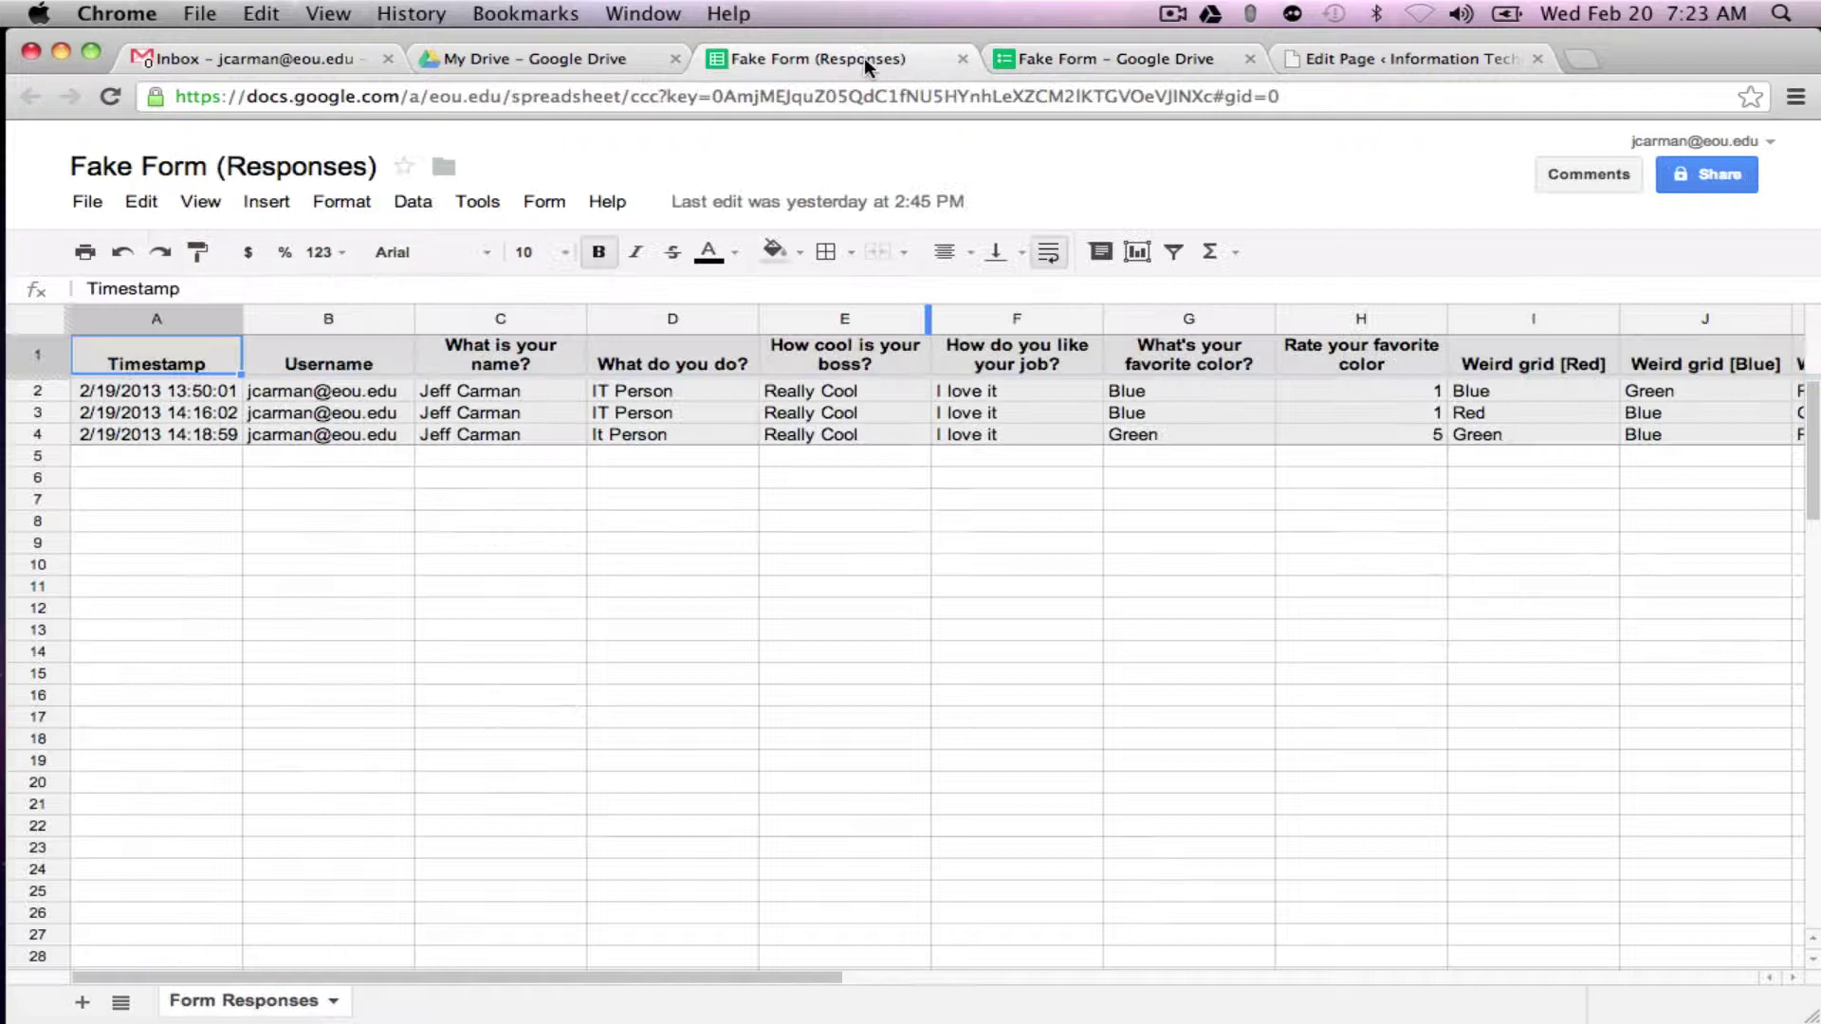
left_click(1060, 61)
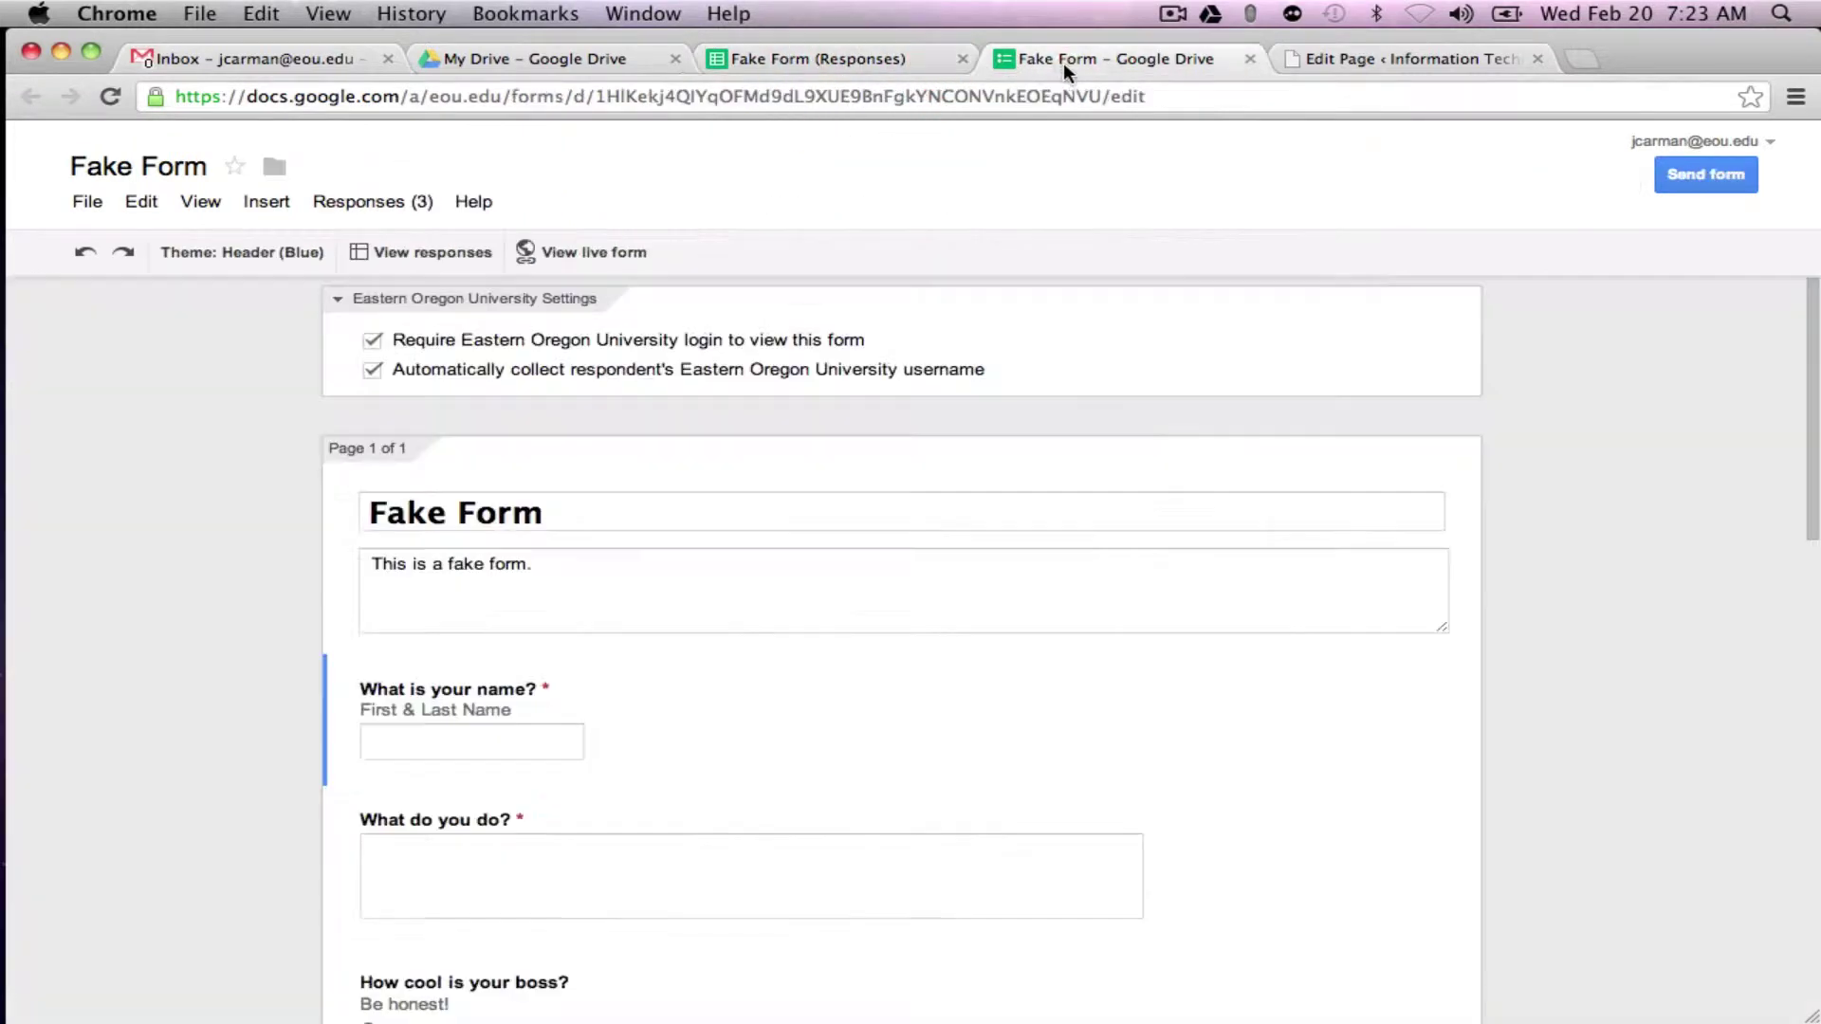
Step: Email the Fake Form to two contacts, with the form included and a copy sent to yourself
left_click(1707, 175)
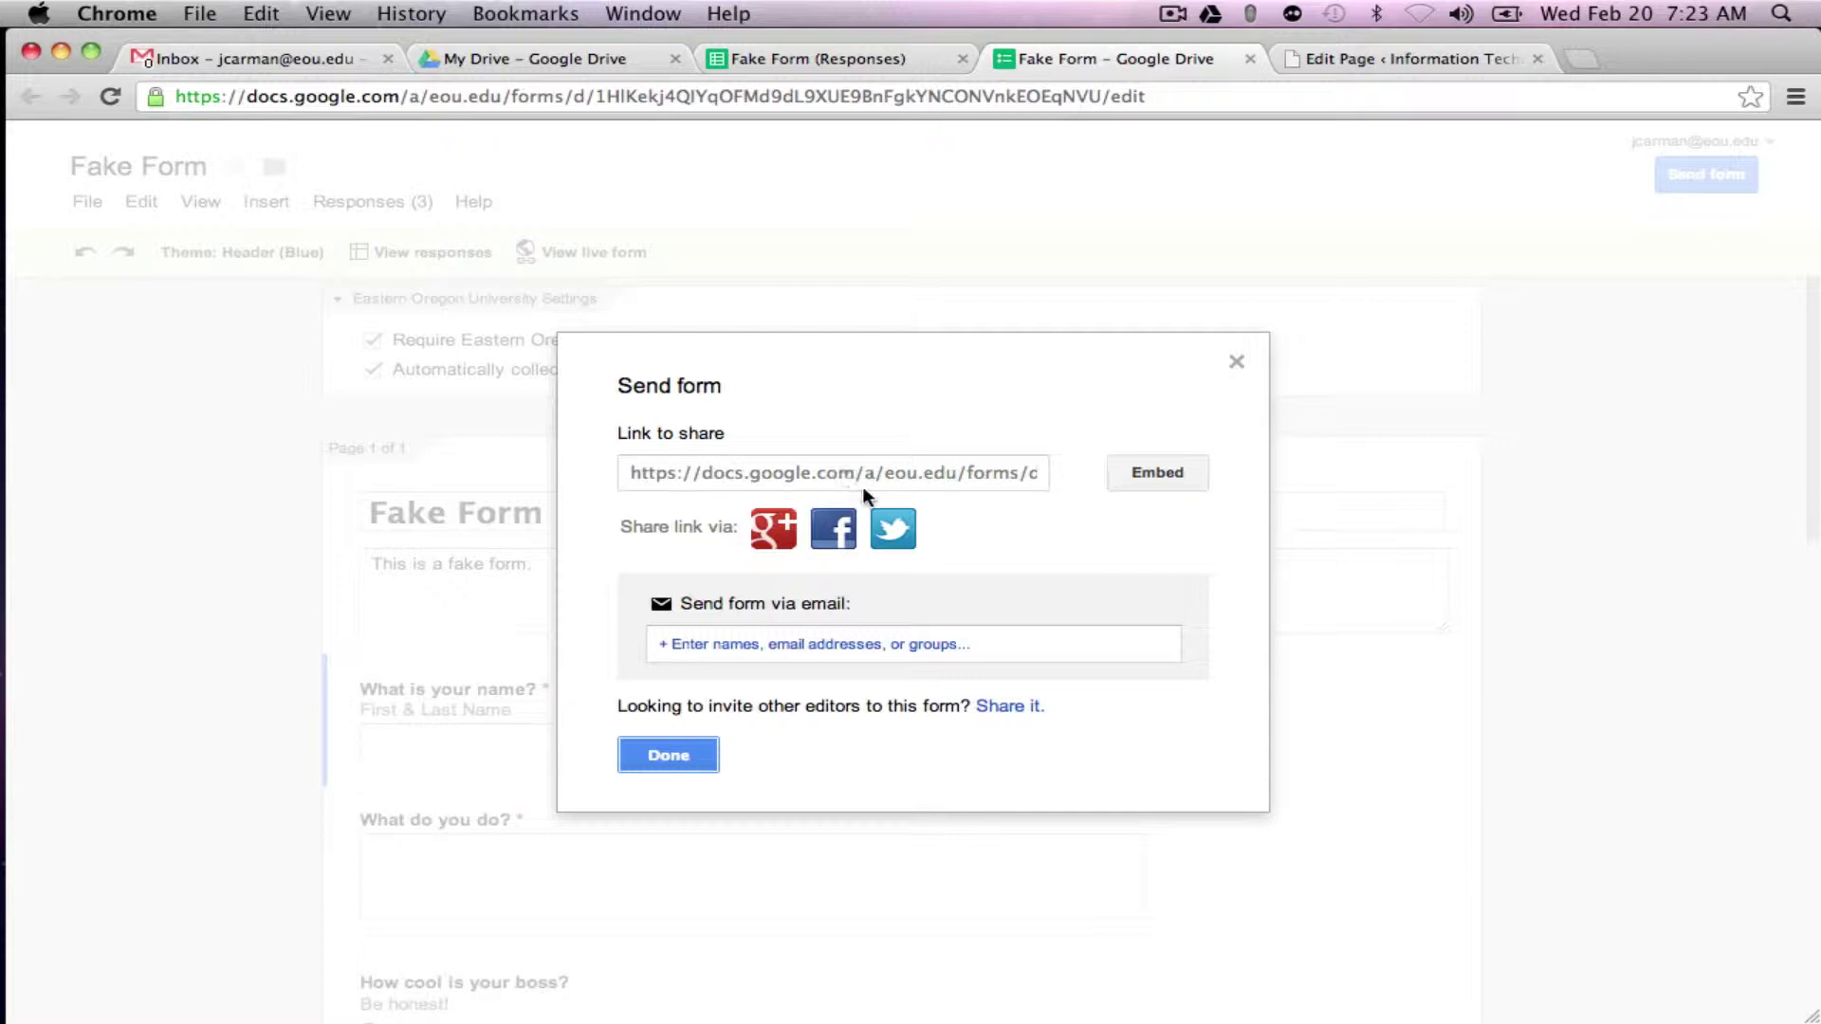
left_click(764, 644)
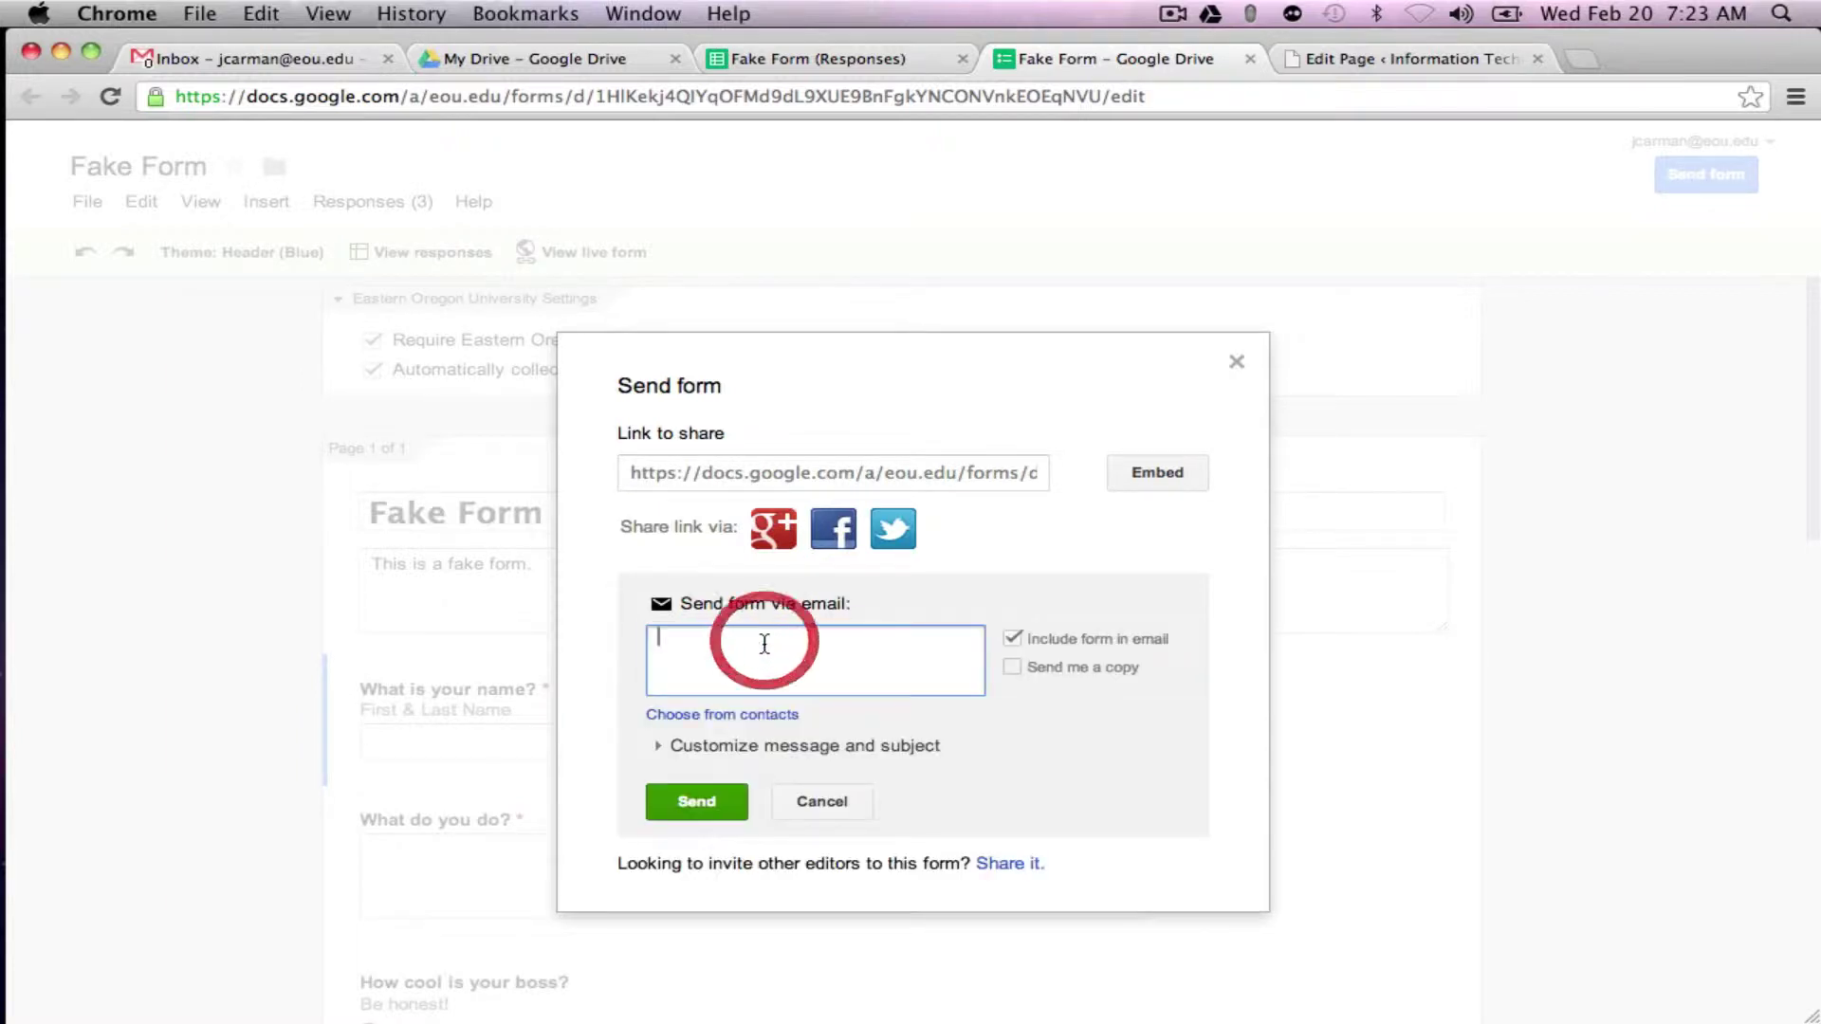
type("bro")
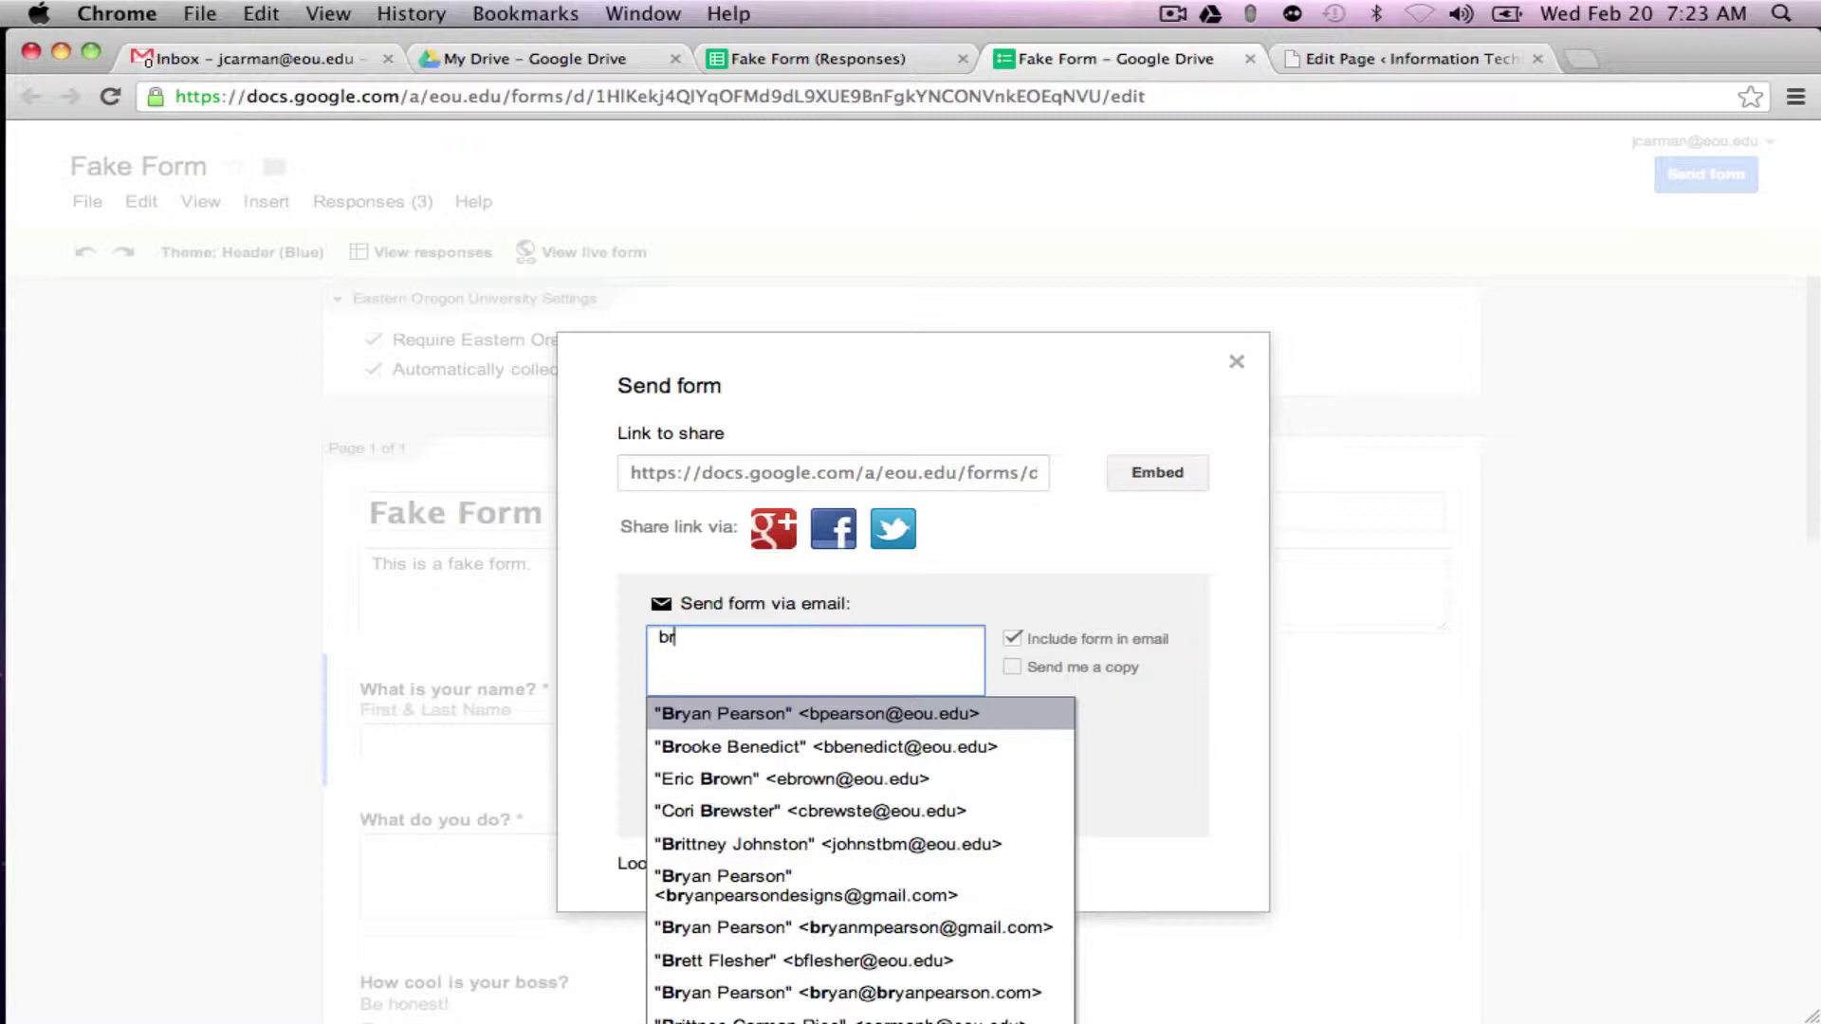
left_click(789, 715)
type("tuck")
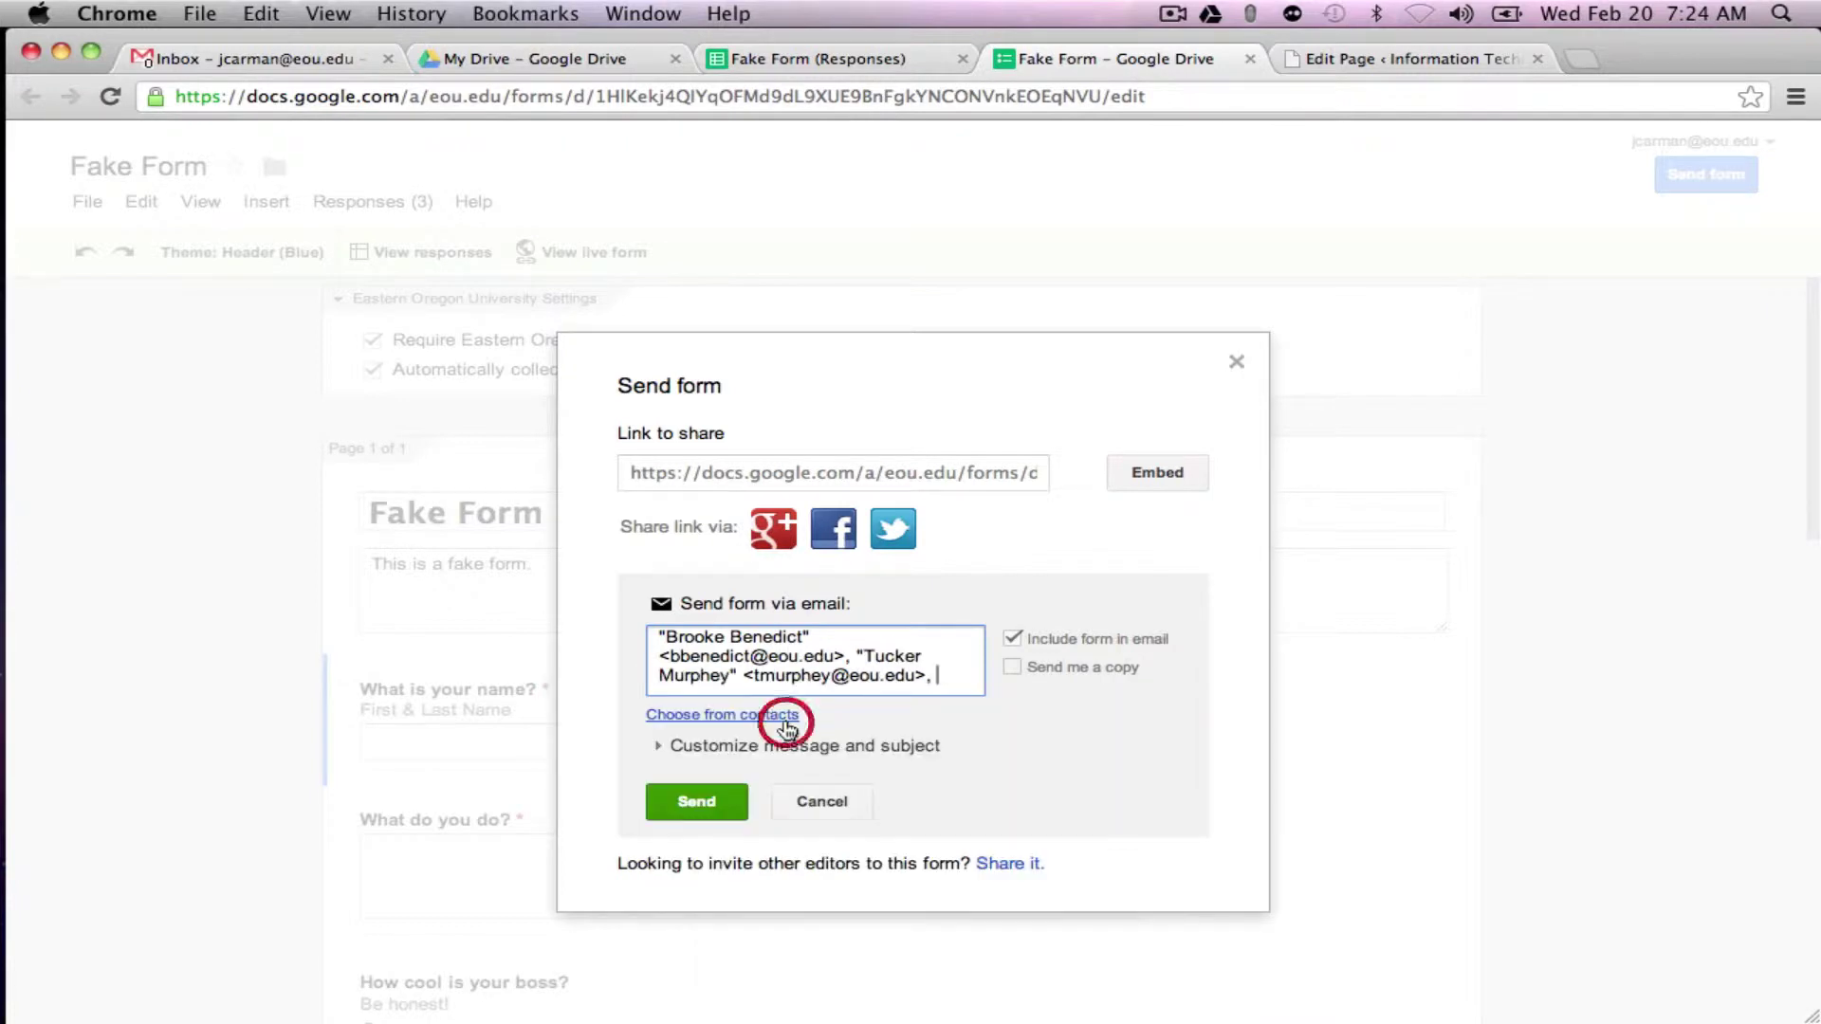
left_click(787, 716)
left_click(1012, 639)
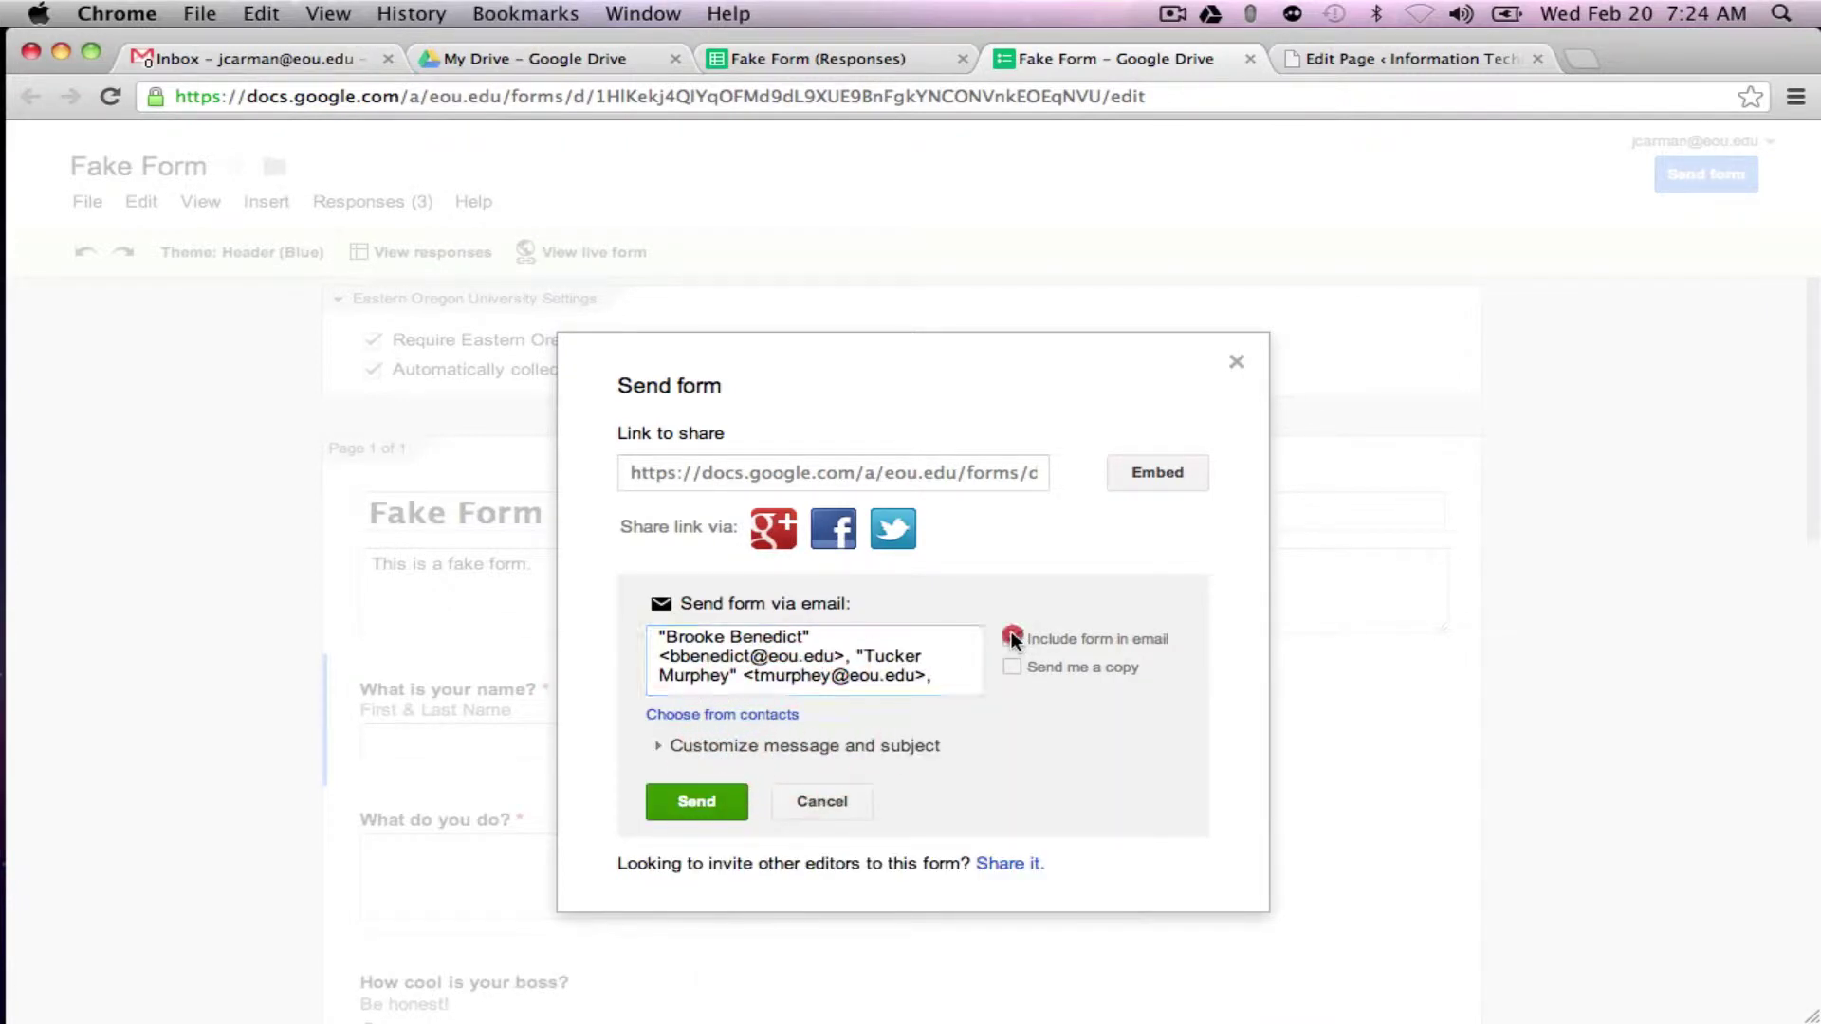
left_click(1012, 640)
left_click(1011, 666)
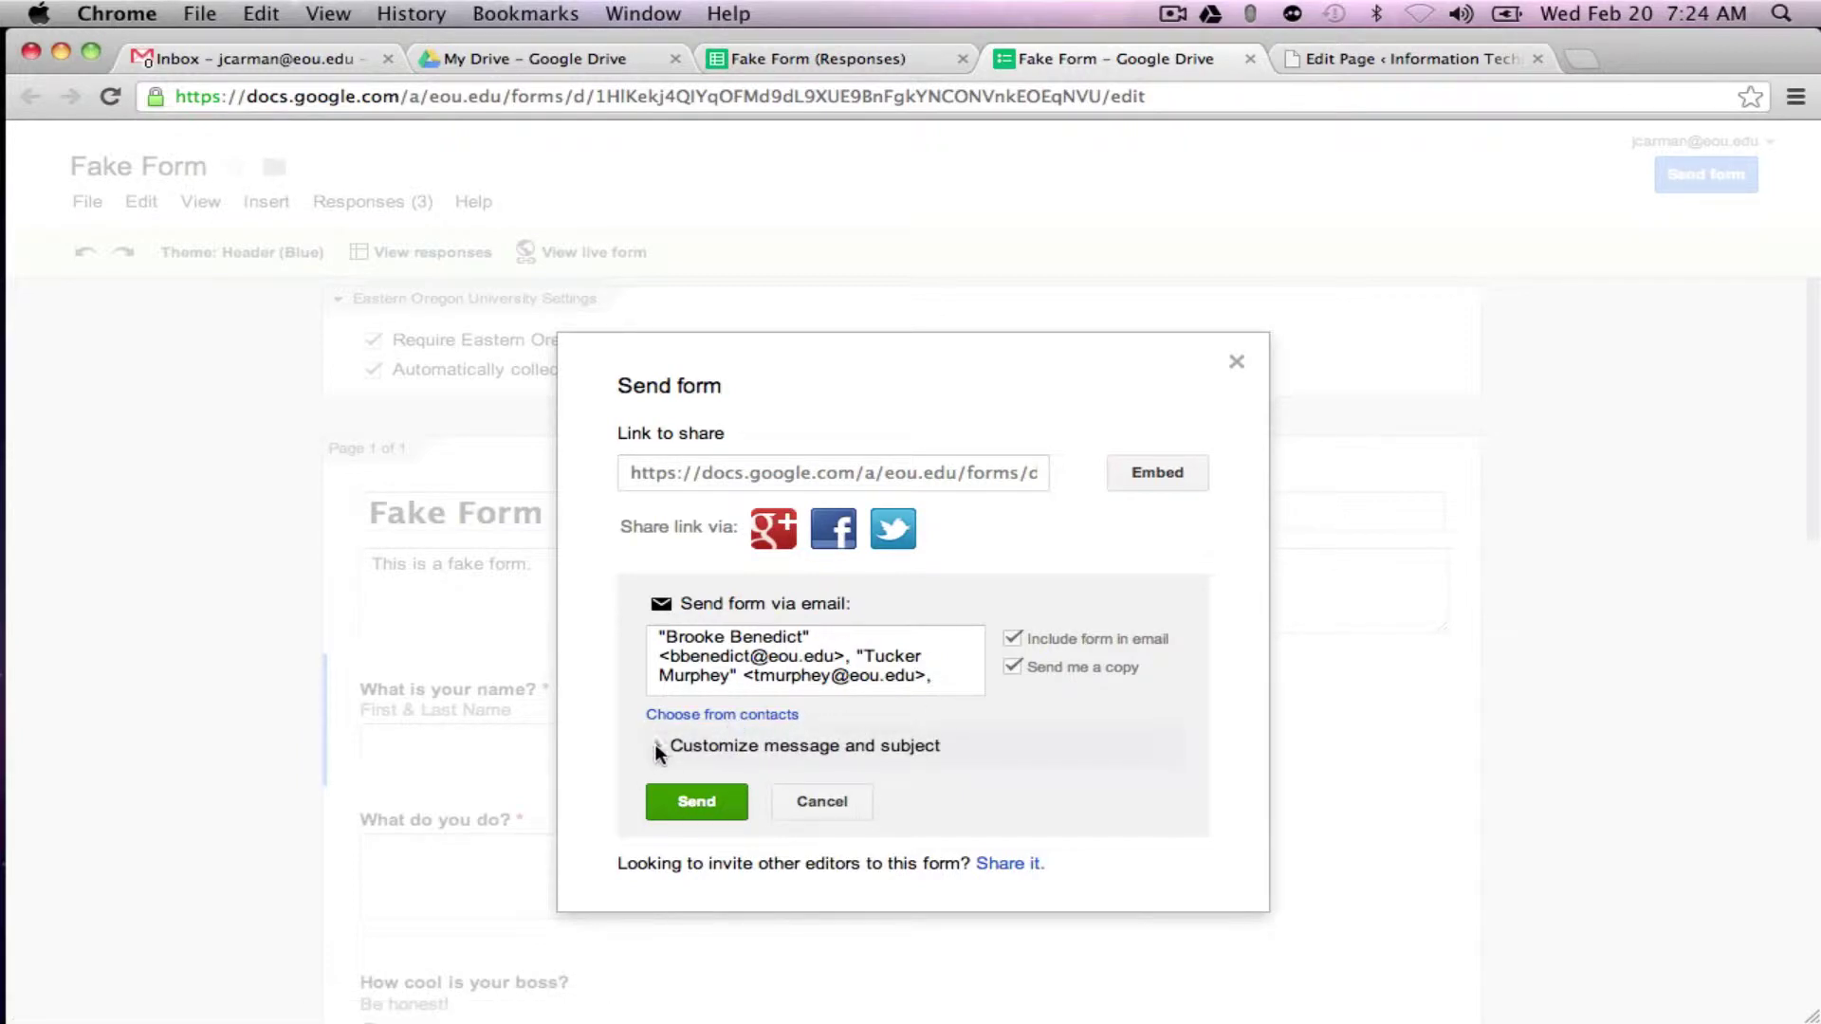
left_click(696, 802)
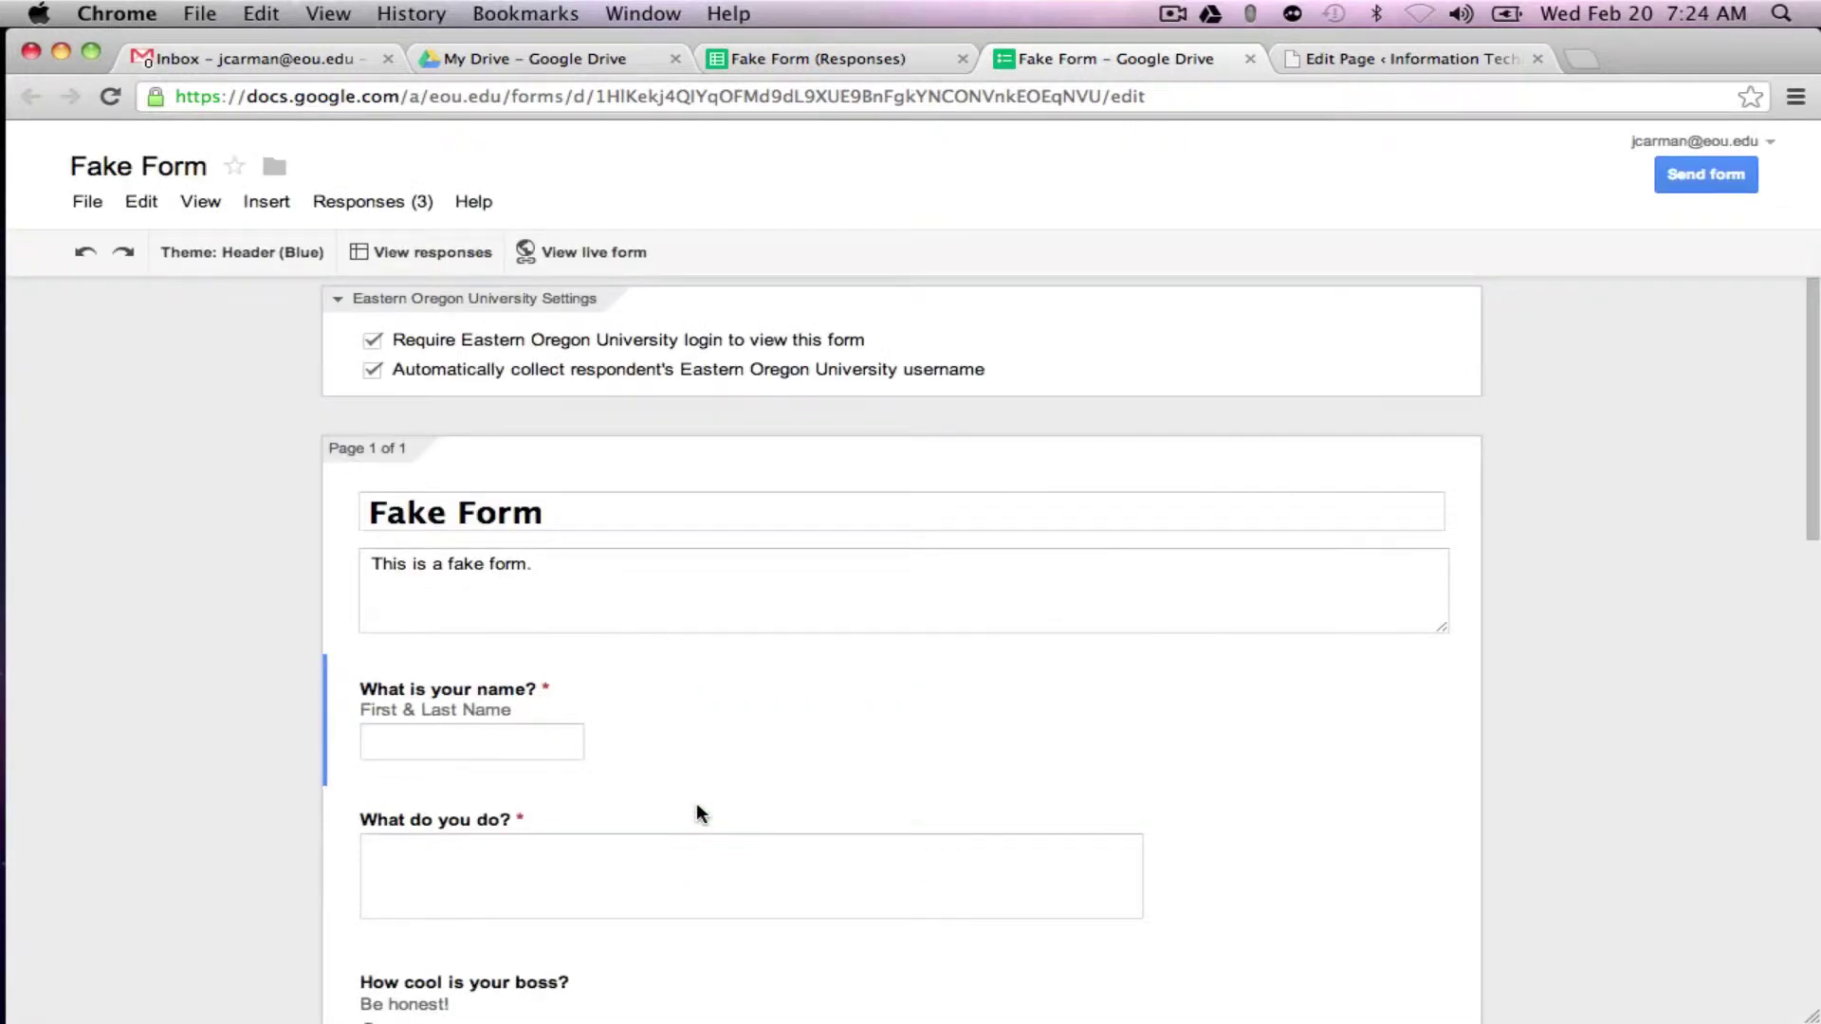
Step: Open the Fake Form email in Gmail, display its images, and scroll through the embedded form
left_click(290, 57)
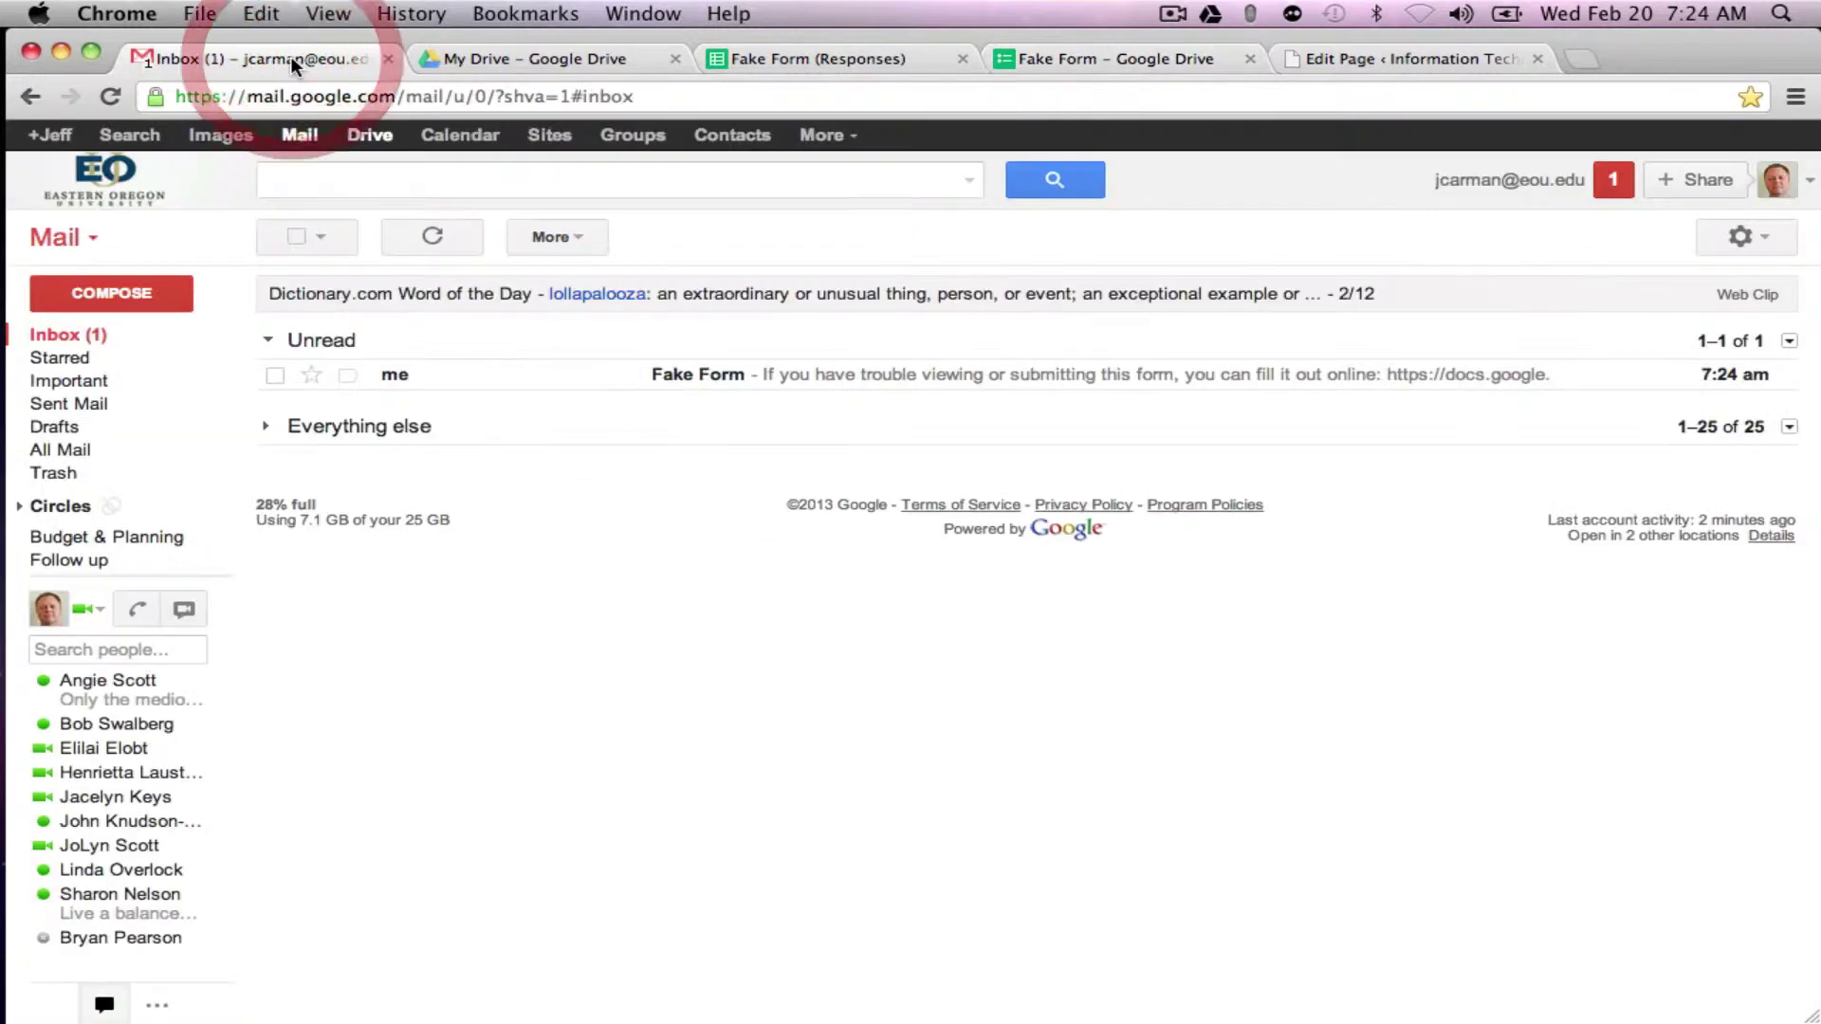
left_click(725, 380)
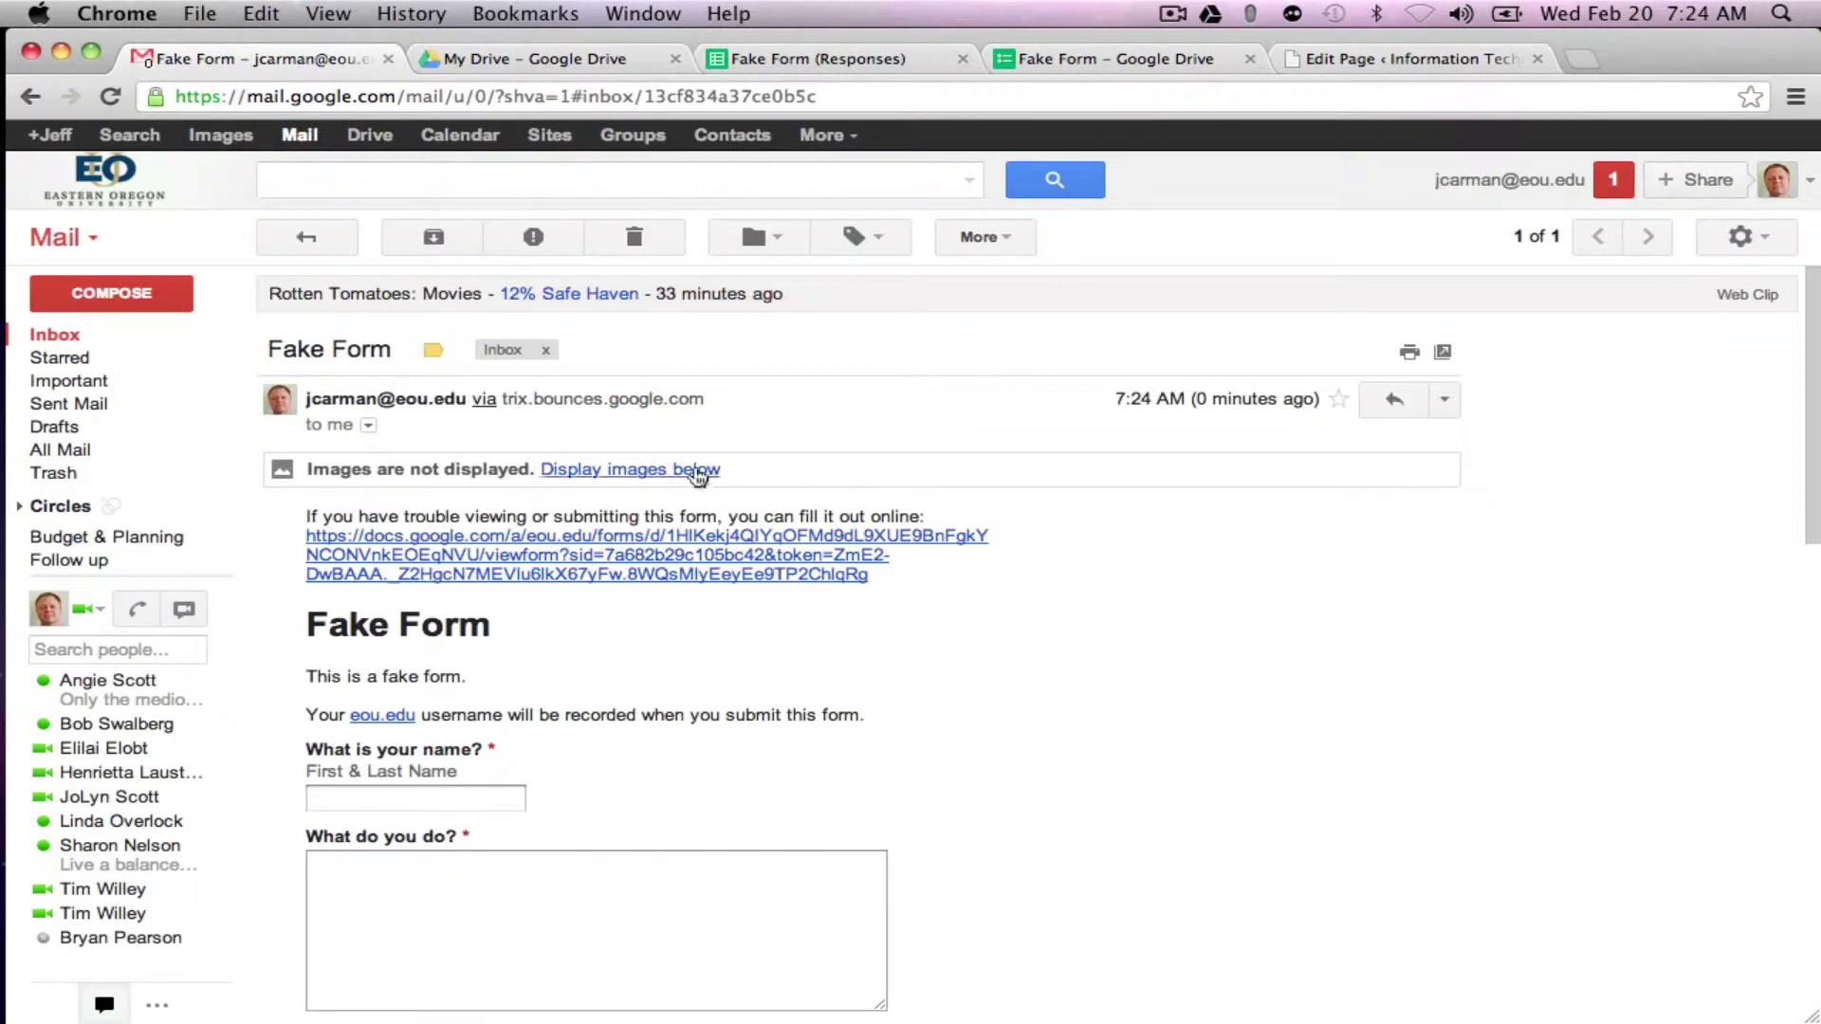
left_click(671, 470)
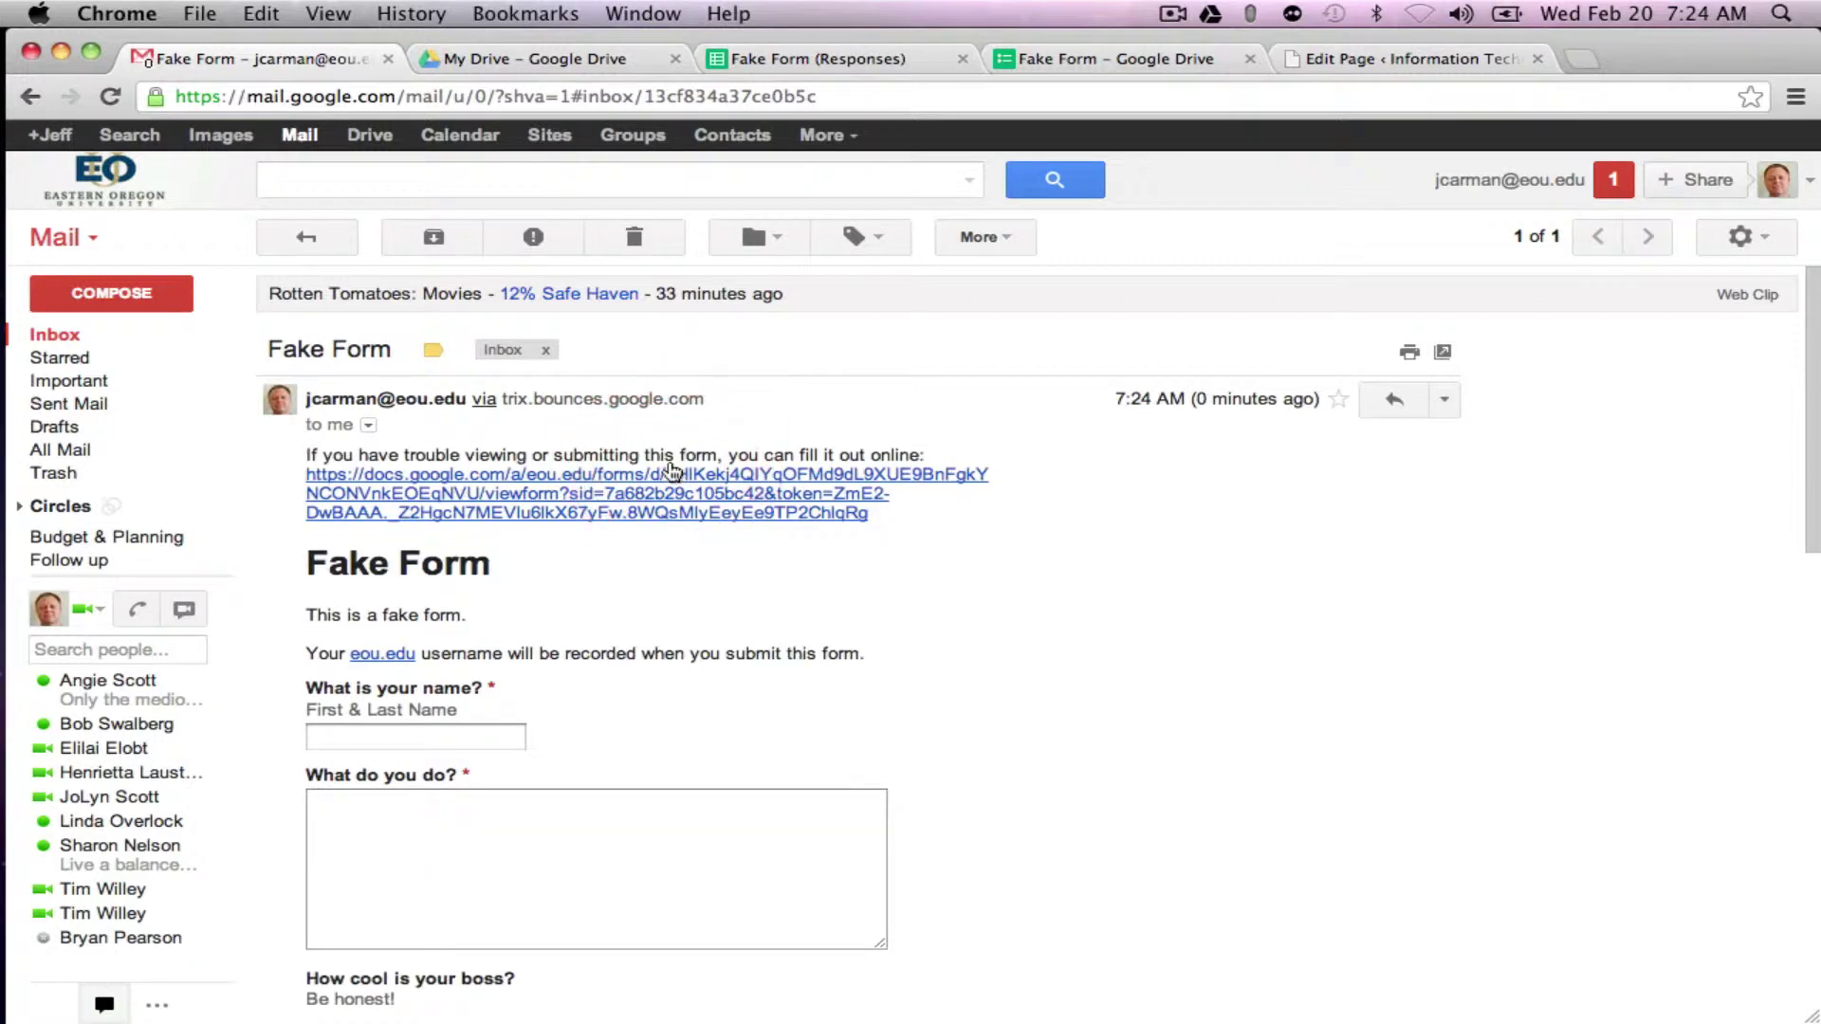
scroll(1050, 512, "down", 5)
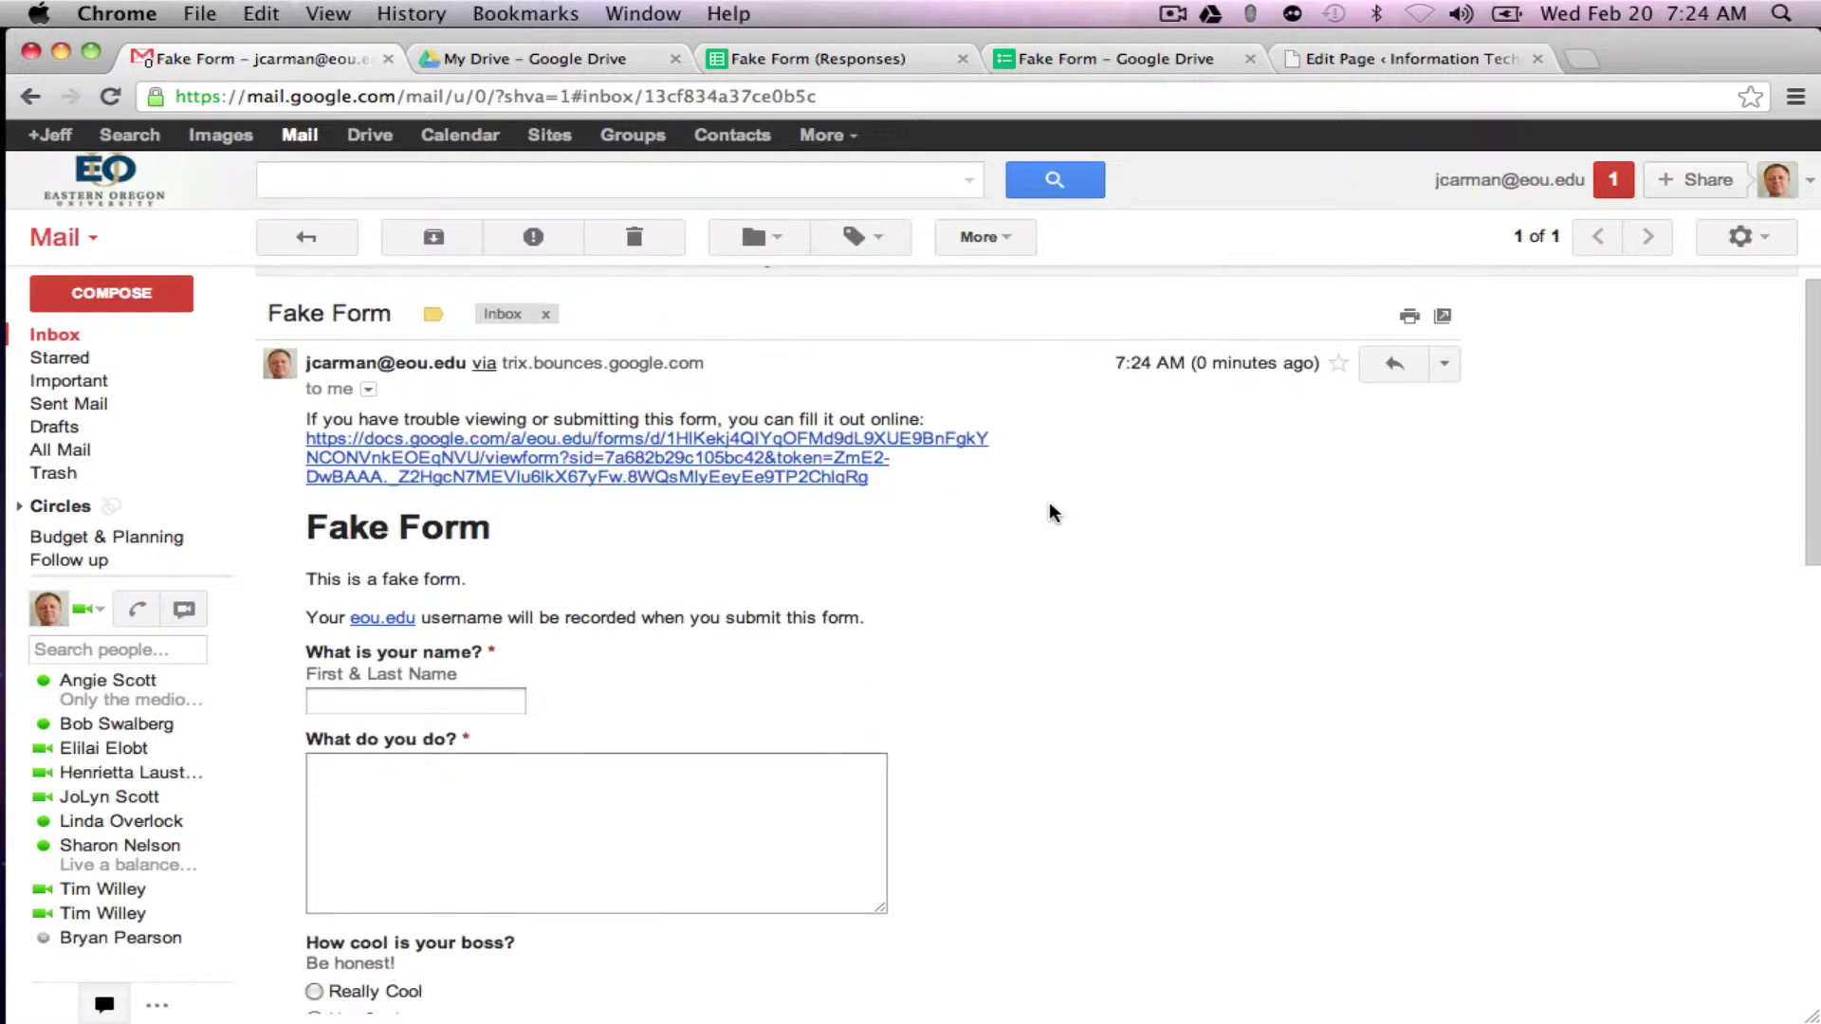
scroll(1048, 508, "down", 13)
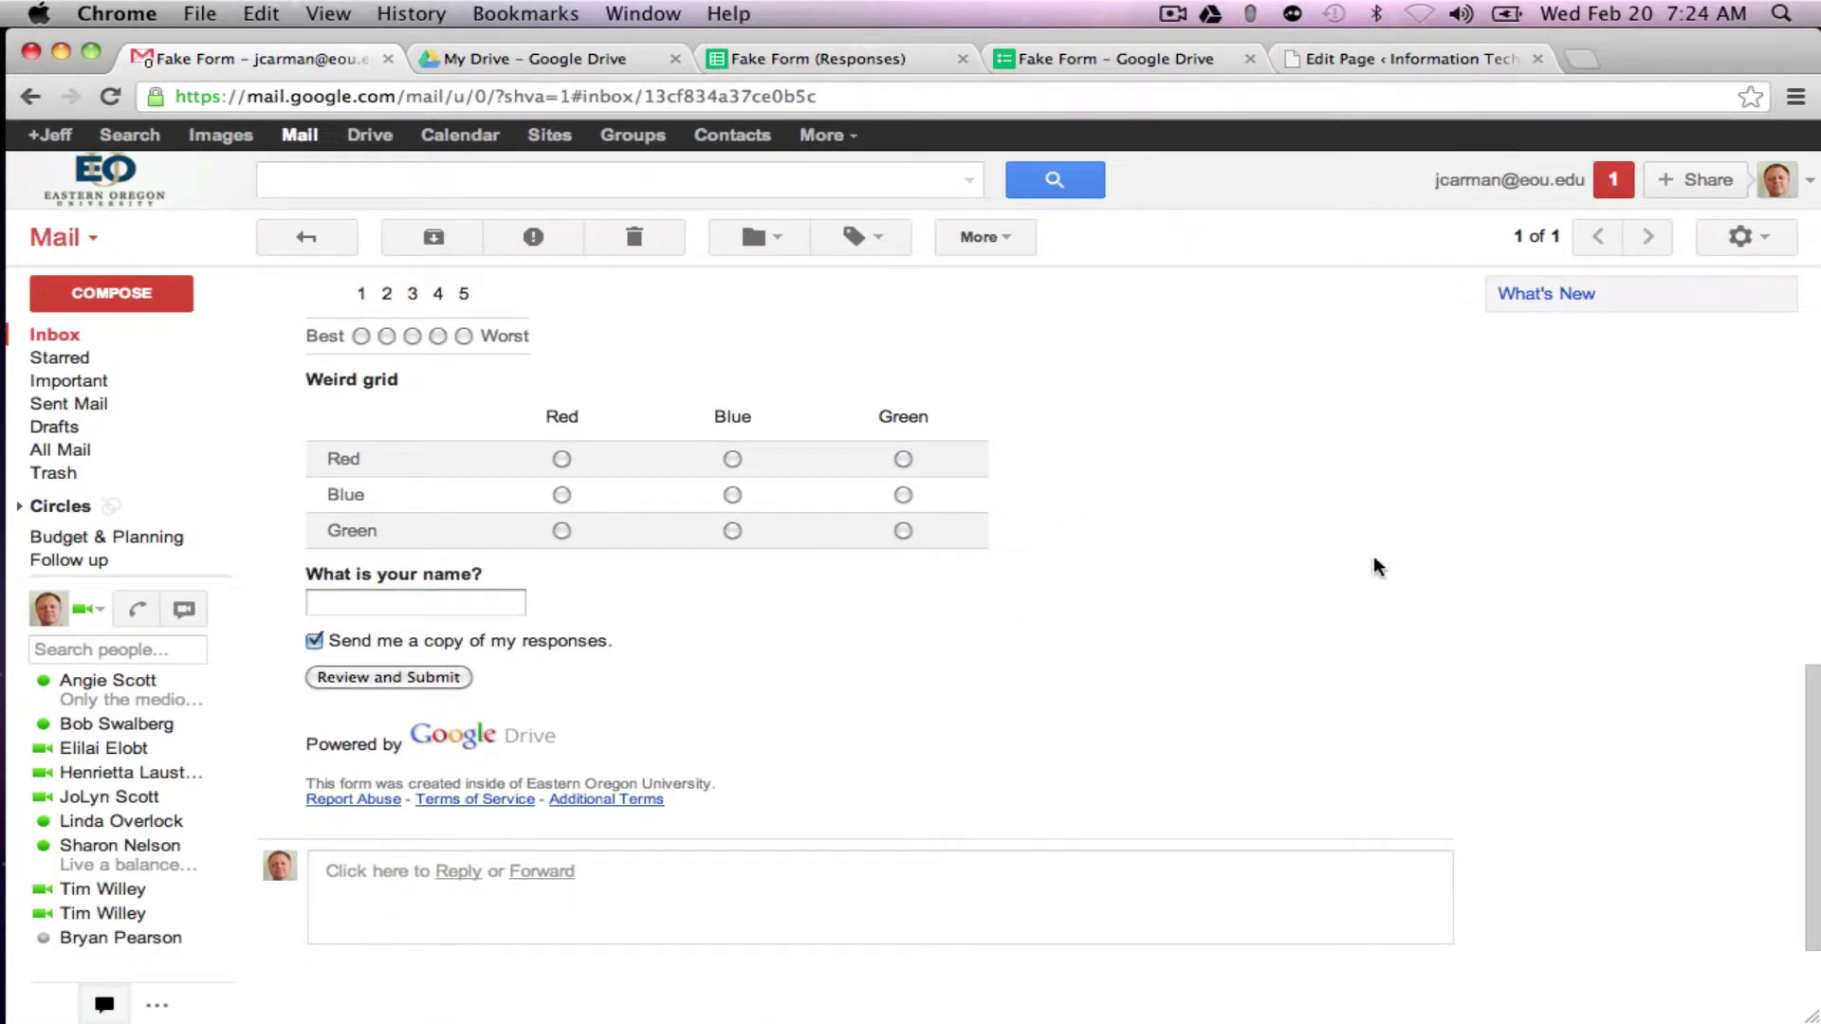
scroll(1373, 554, "up", 20)
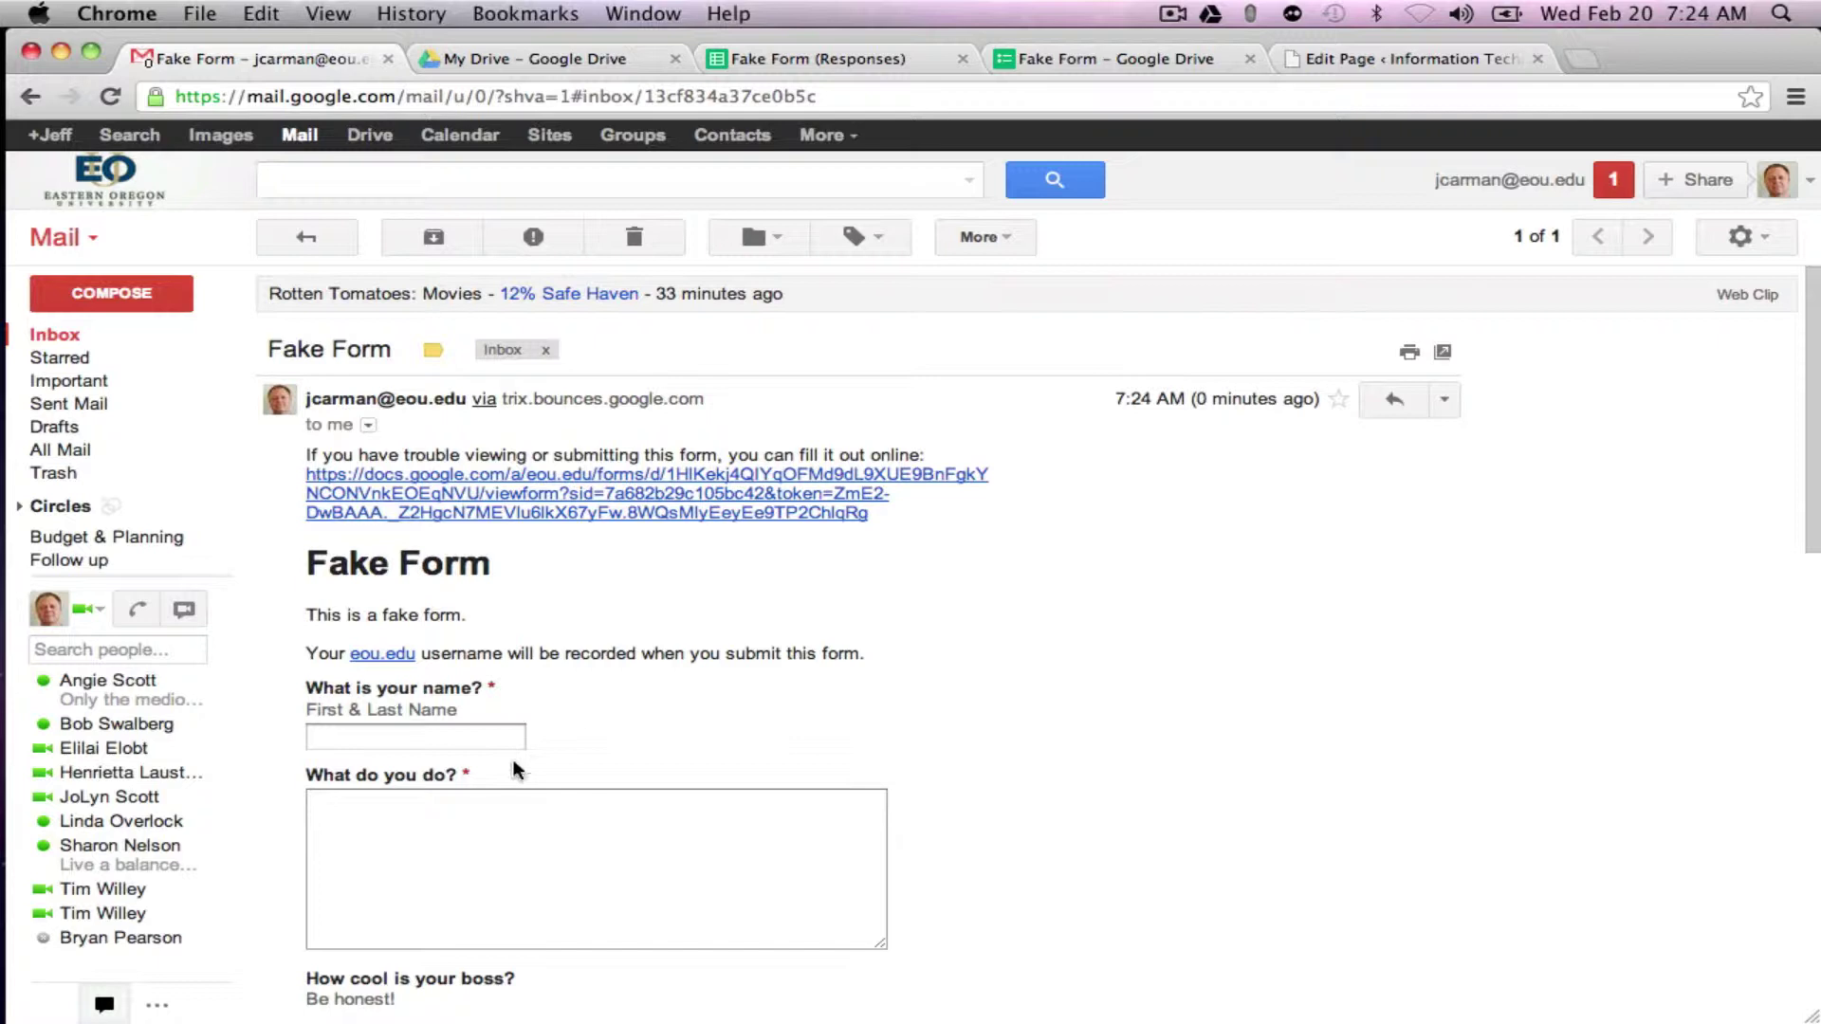
Step: Fill in the respondent's name and answer 'IT Person' for What do you do?
left_click(483, 738)
type("jeff")
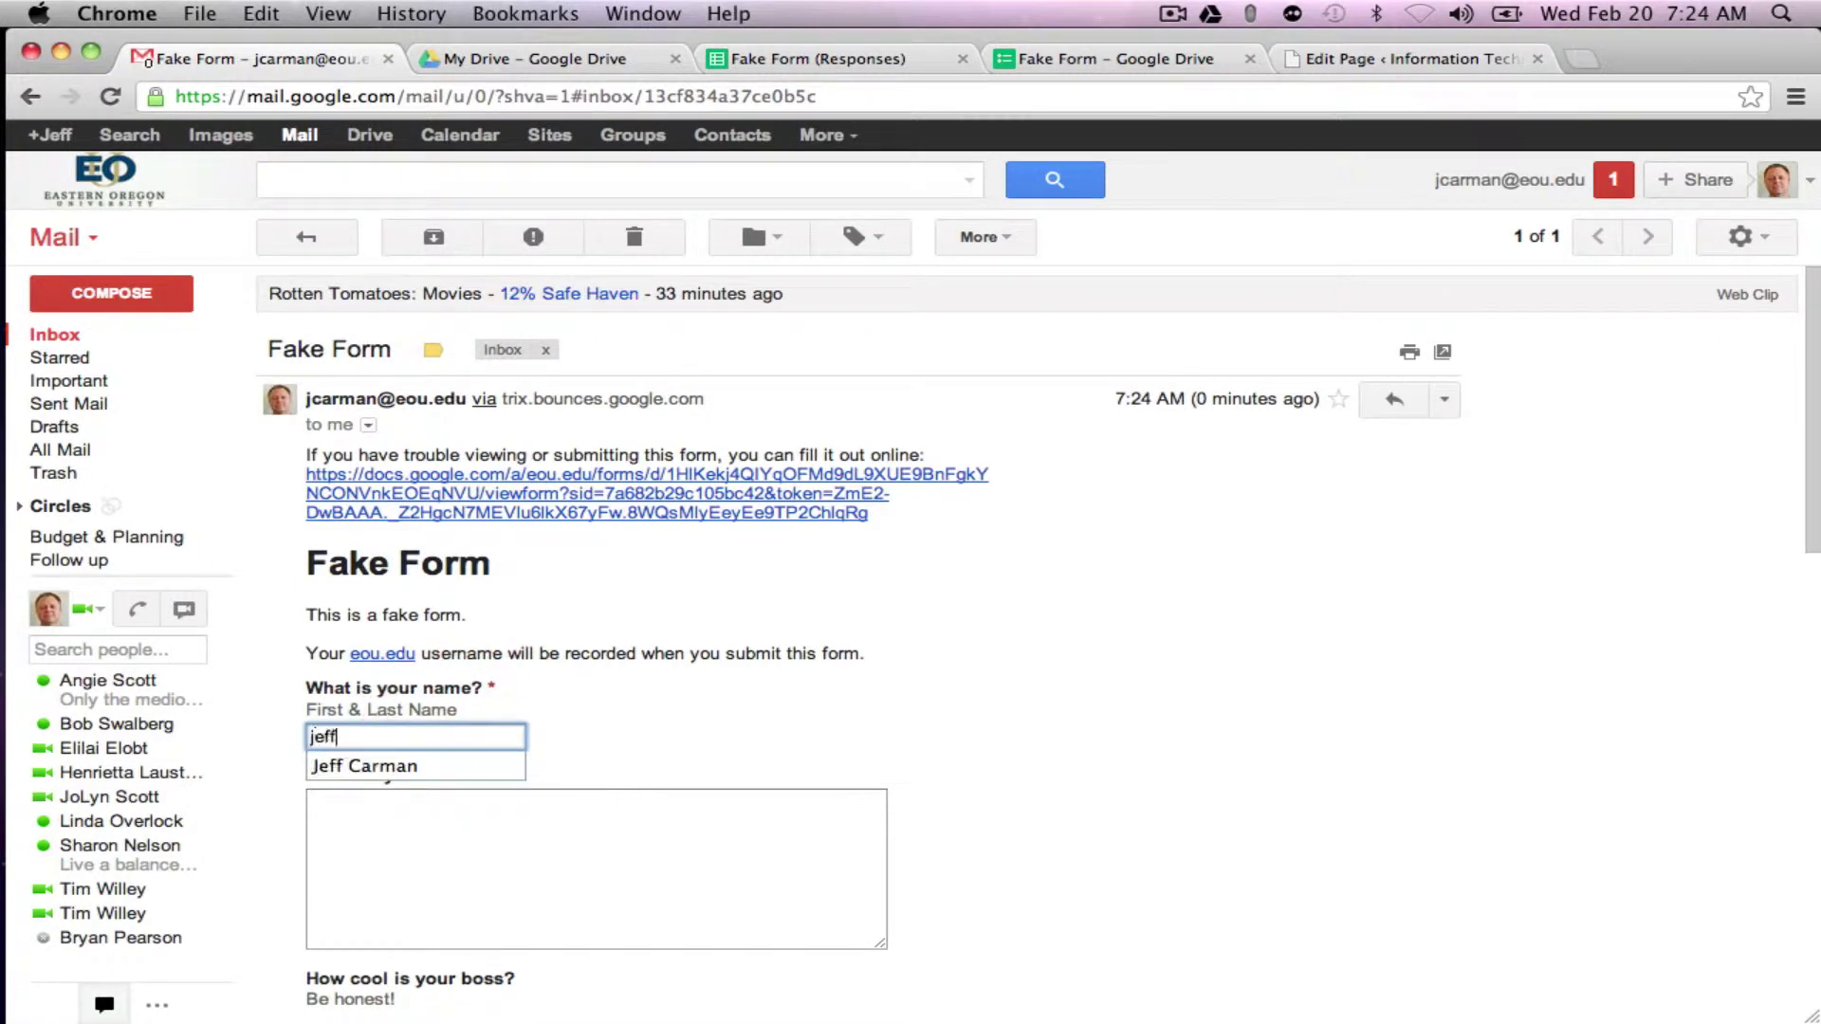
left_click(375, 768)
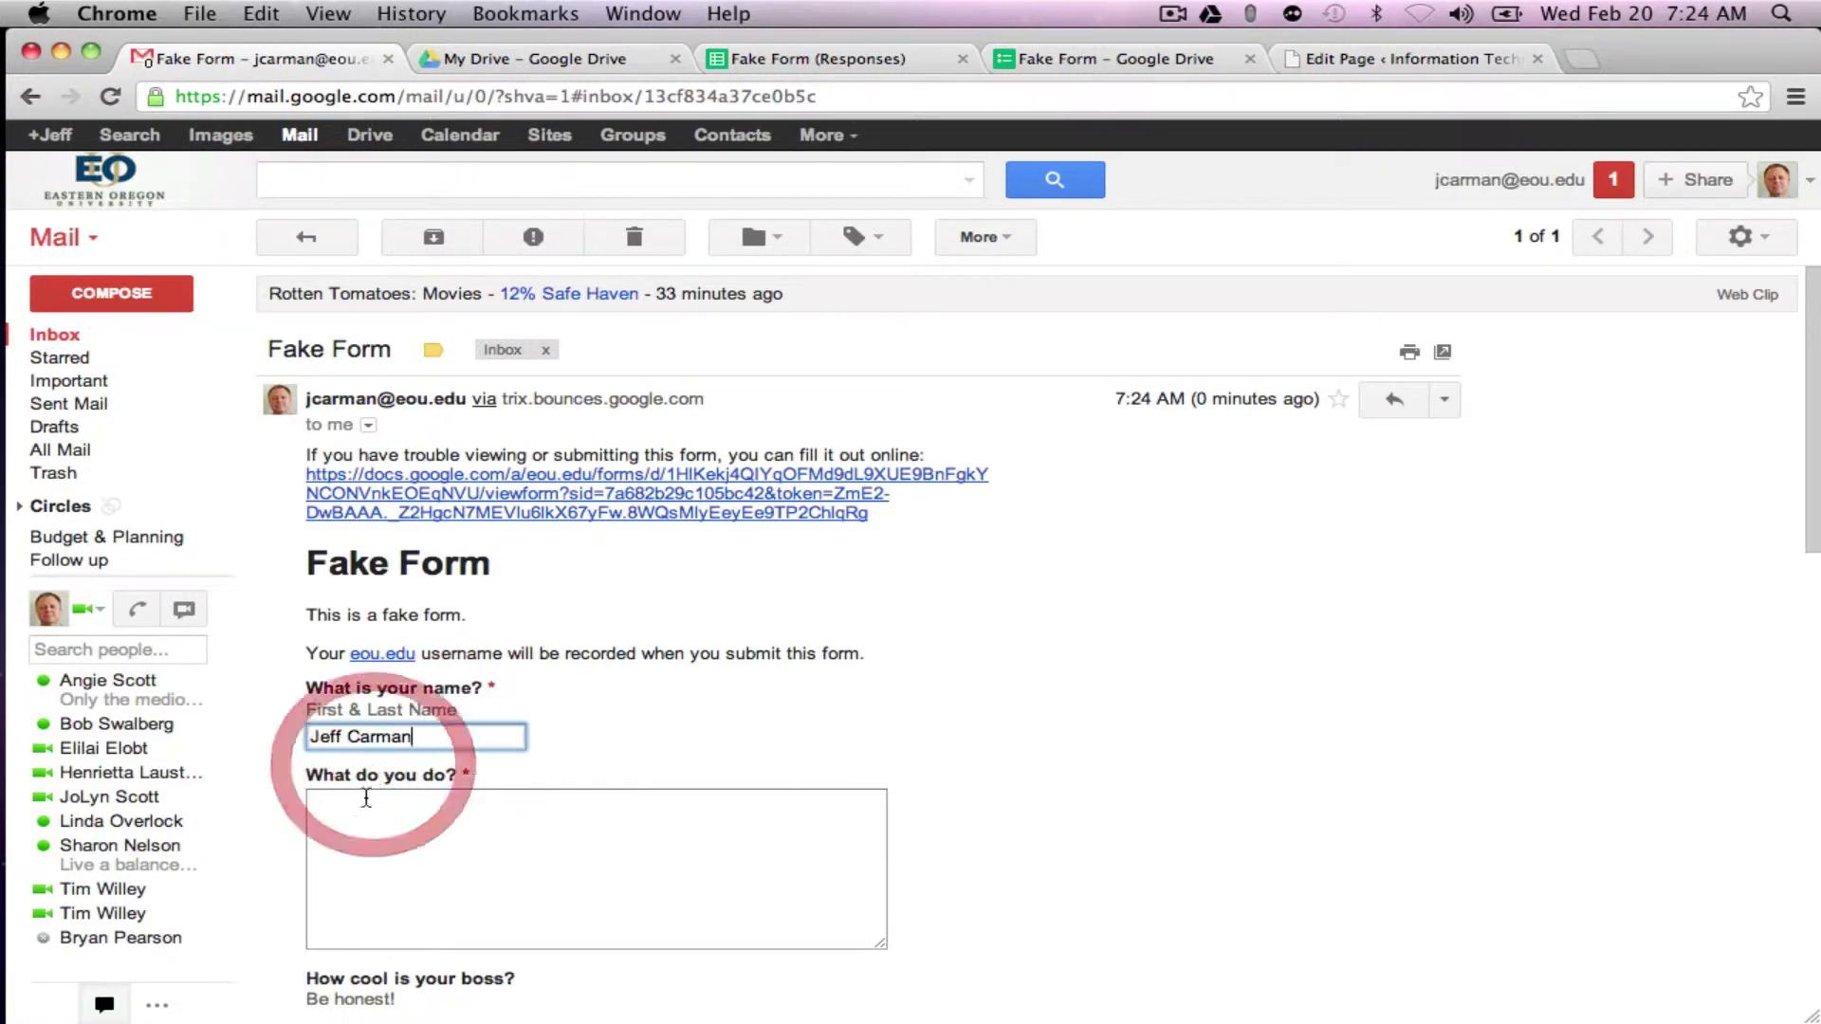
left_click(366, 803)
type("IT Person")
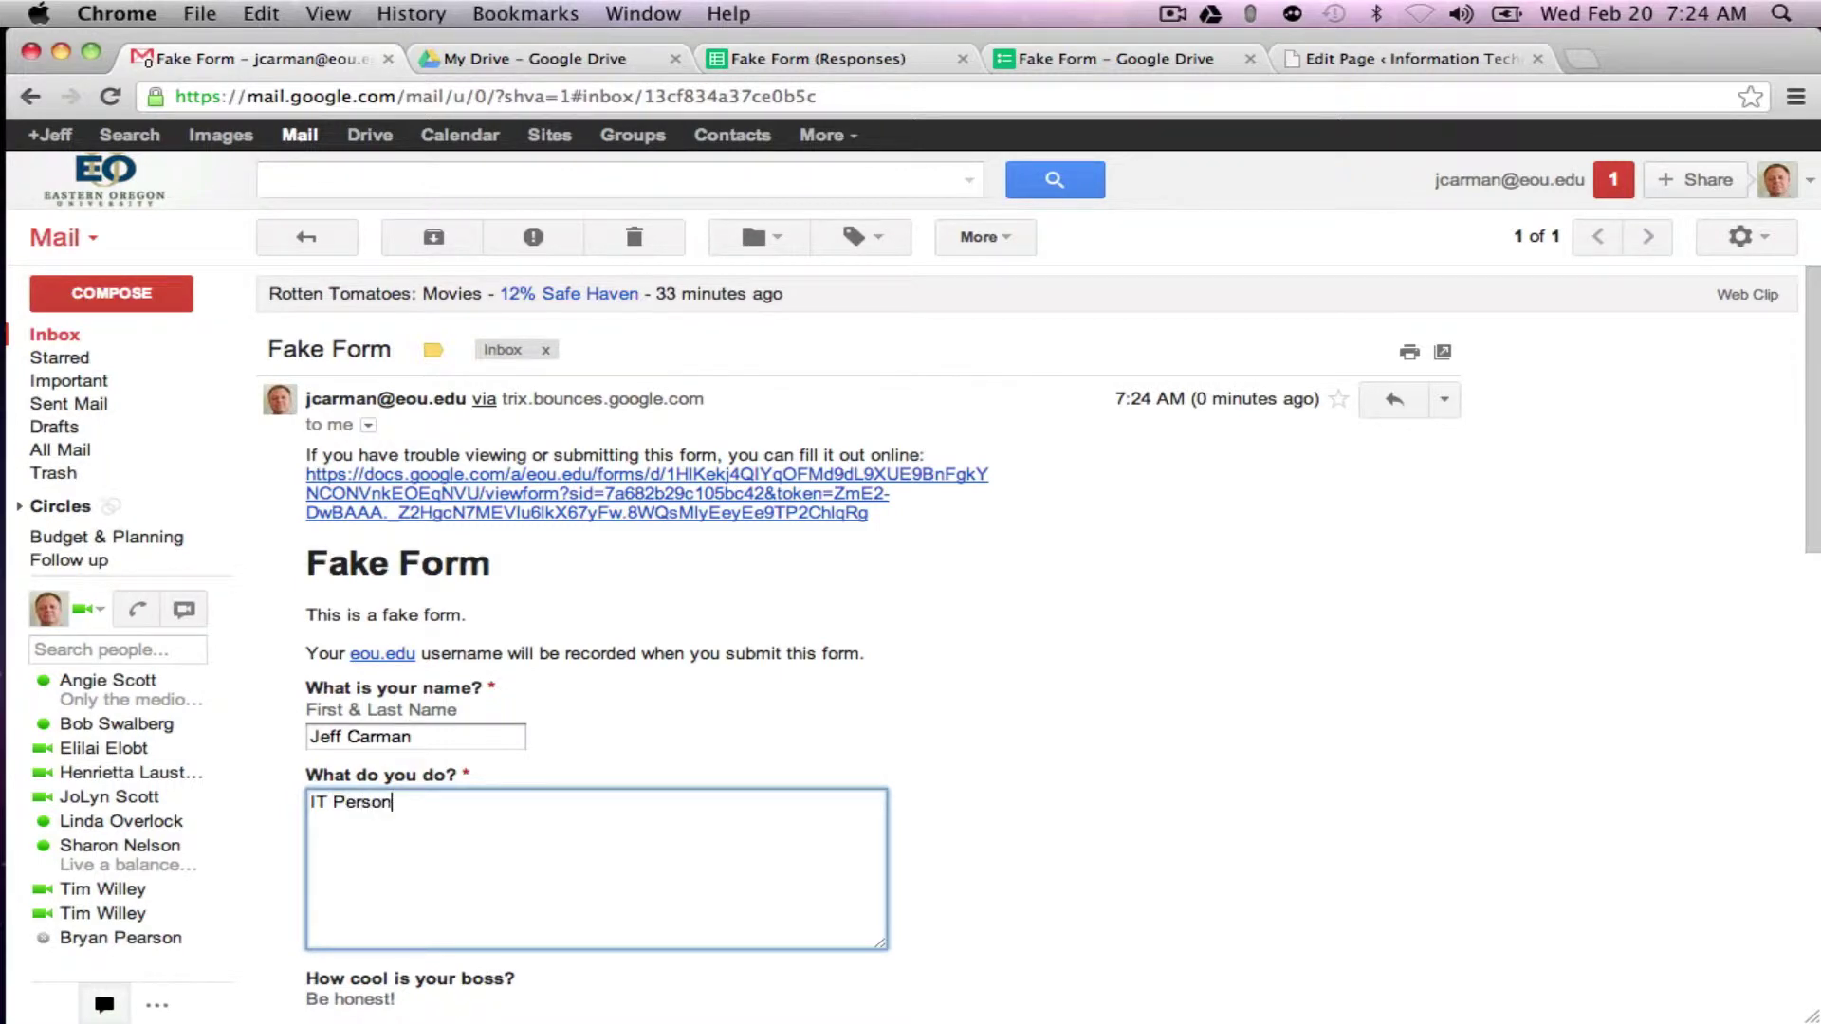
Step: Answer Really Cool for boss, I love it for job, Red as colour, rated 1 Best
scroll(948, 569, "down", 2)
scroll(596, 569, "down", 5)
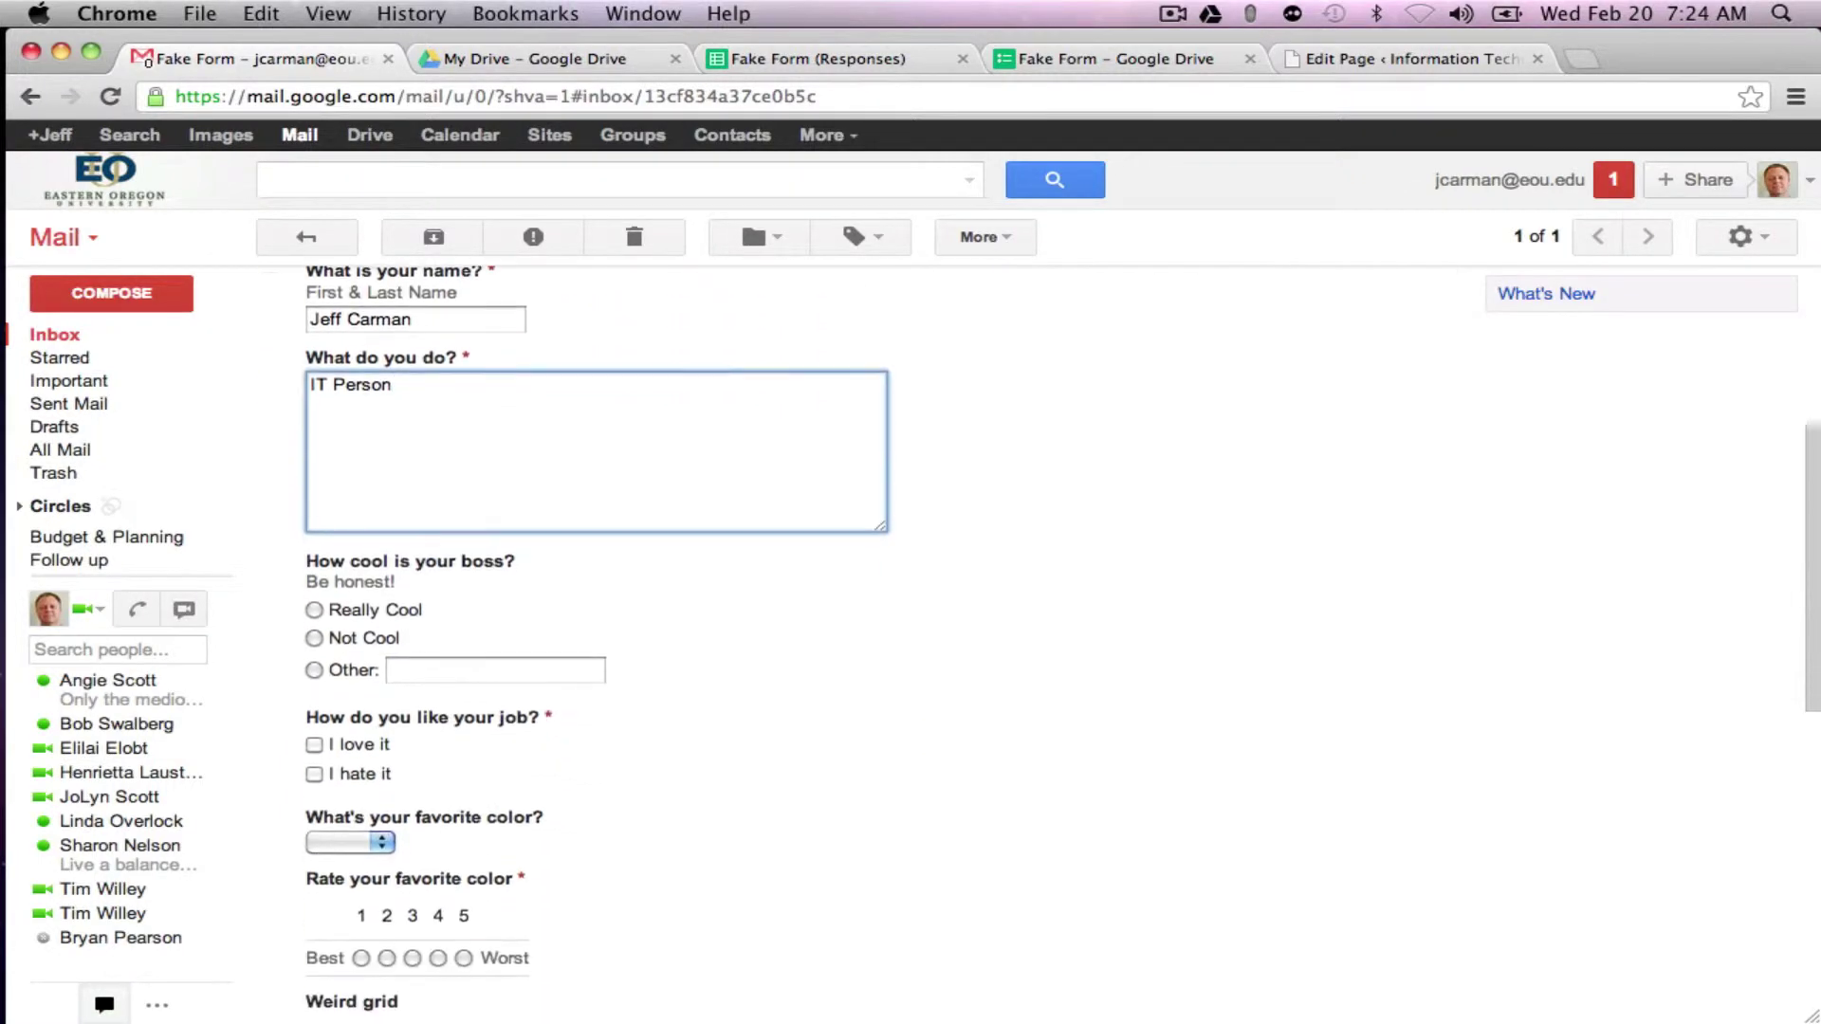
left_click(314, 609)
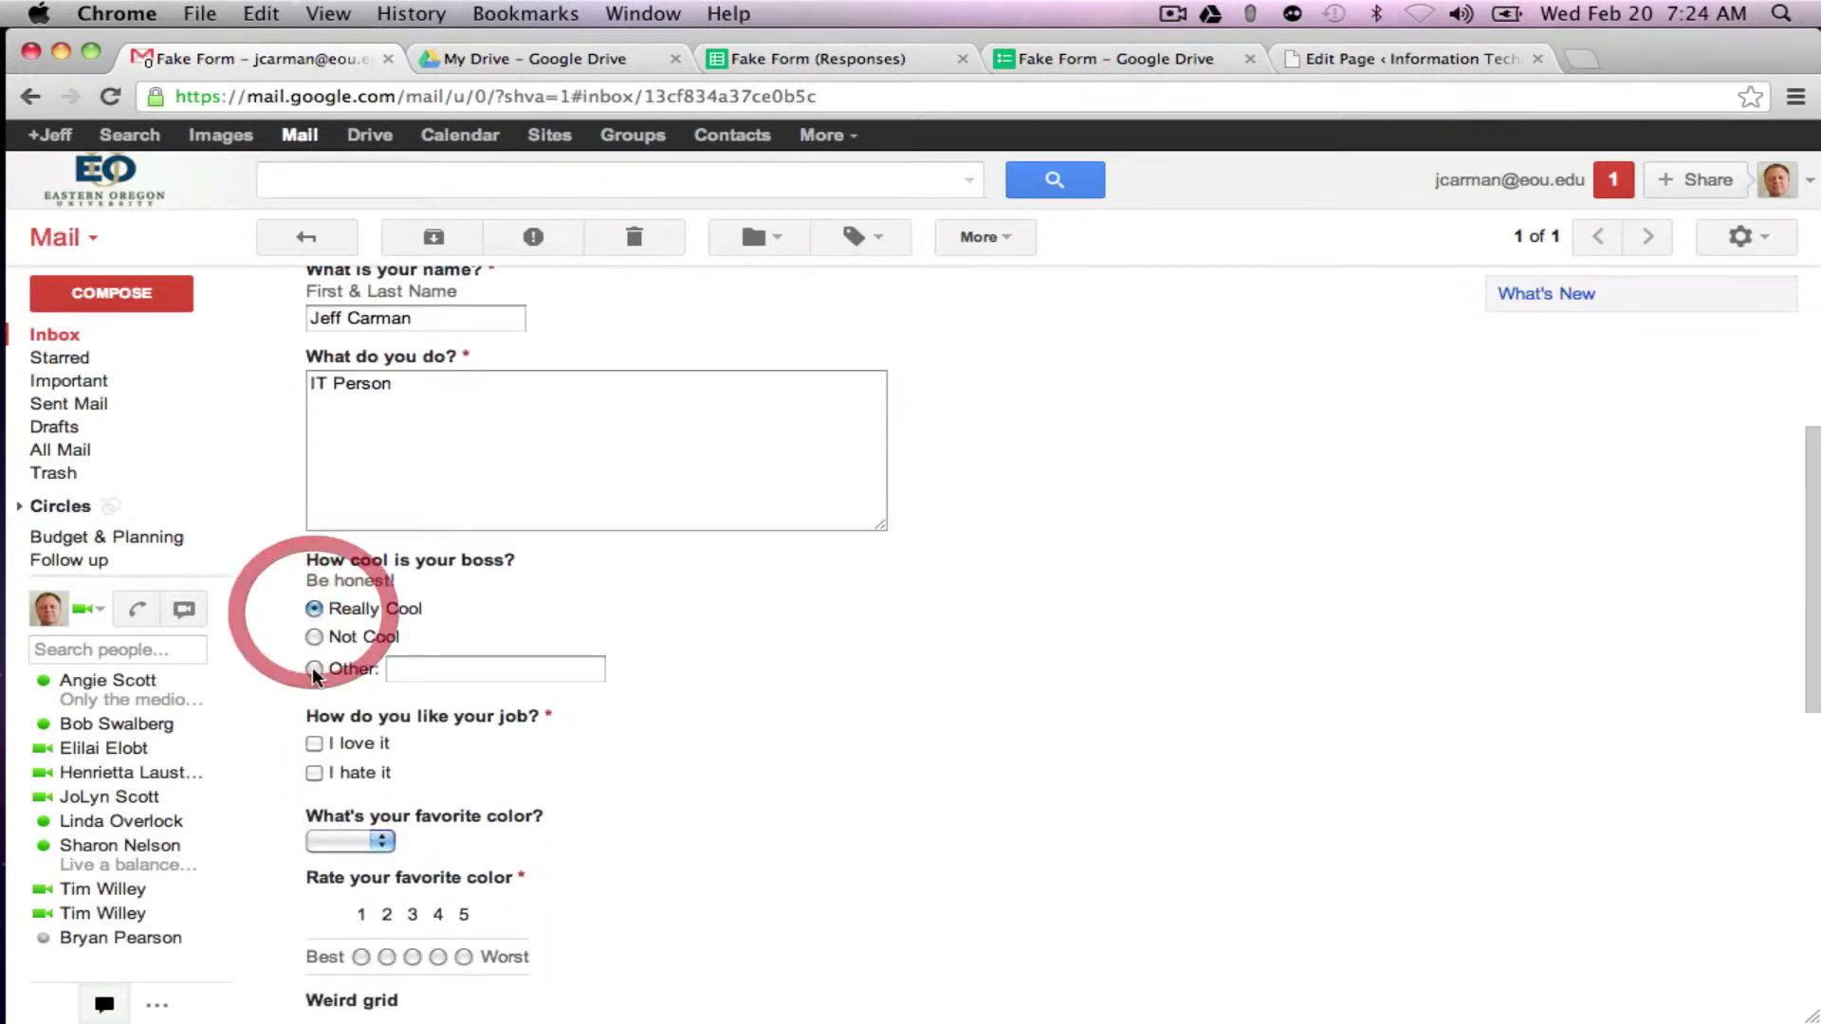
left_click(316, 740)
left_click(374, 838)
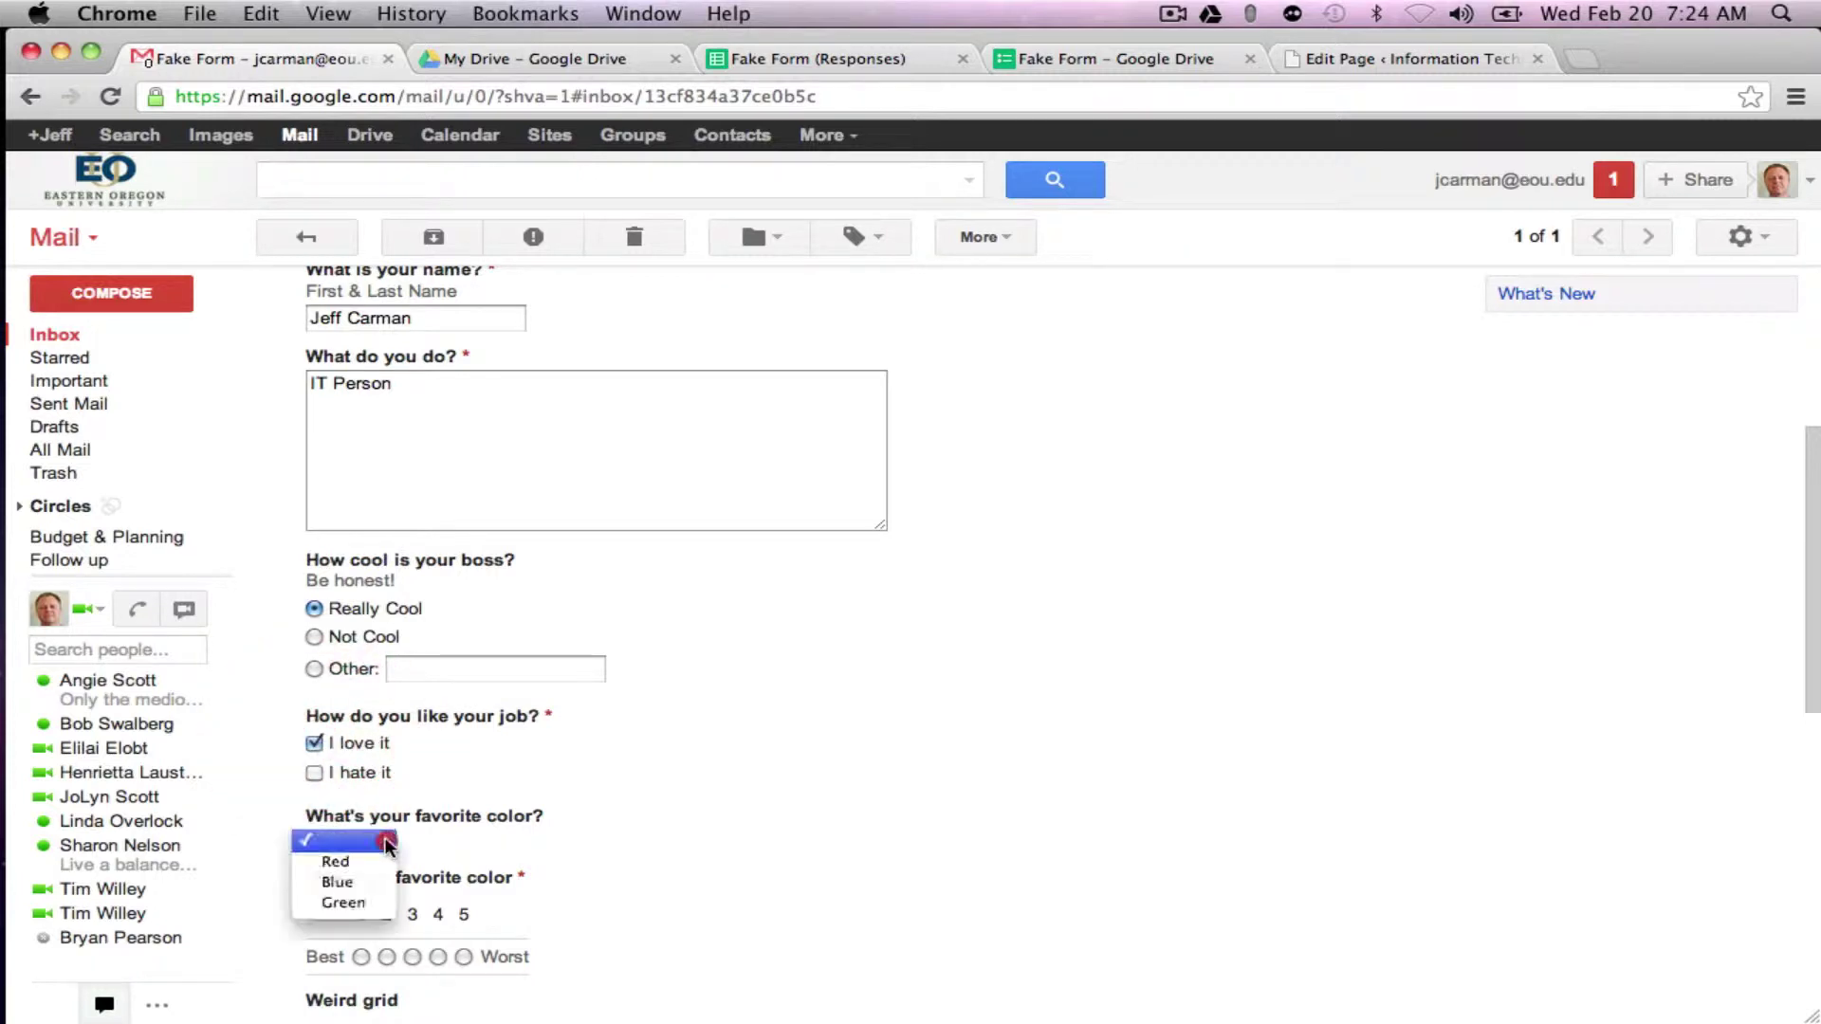
left_click(368, 860)
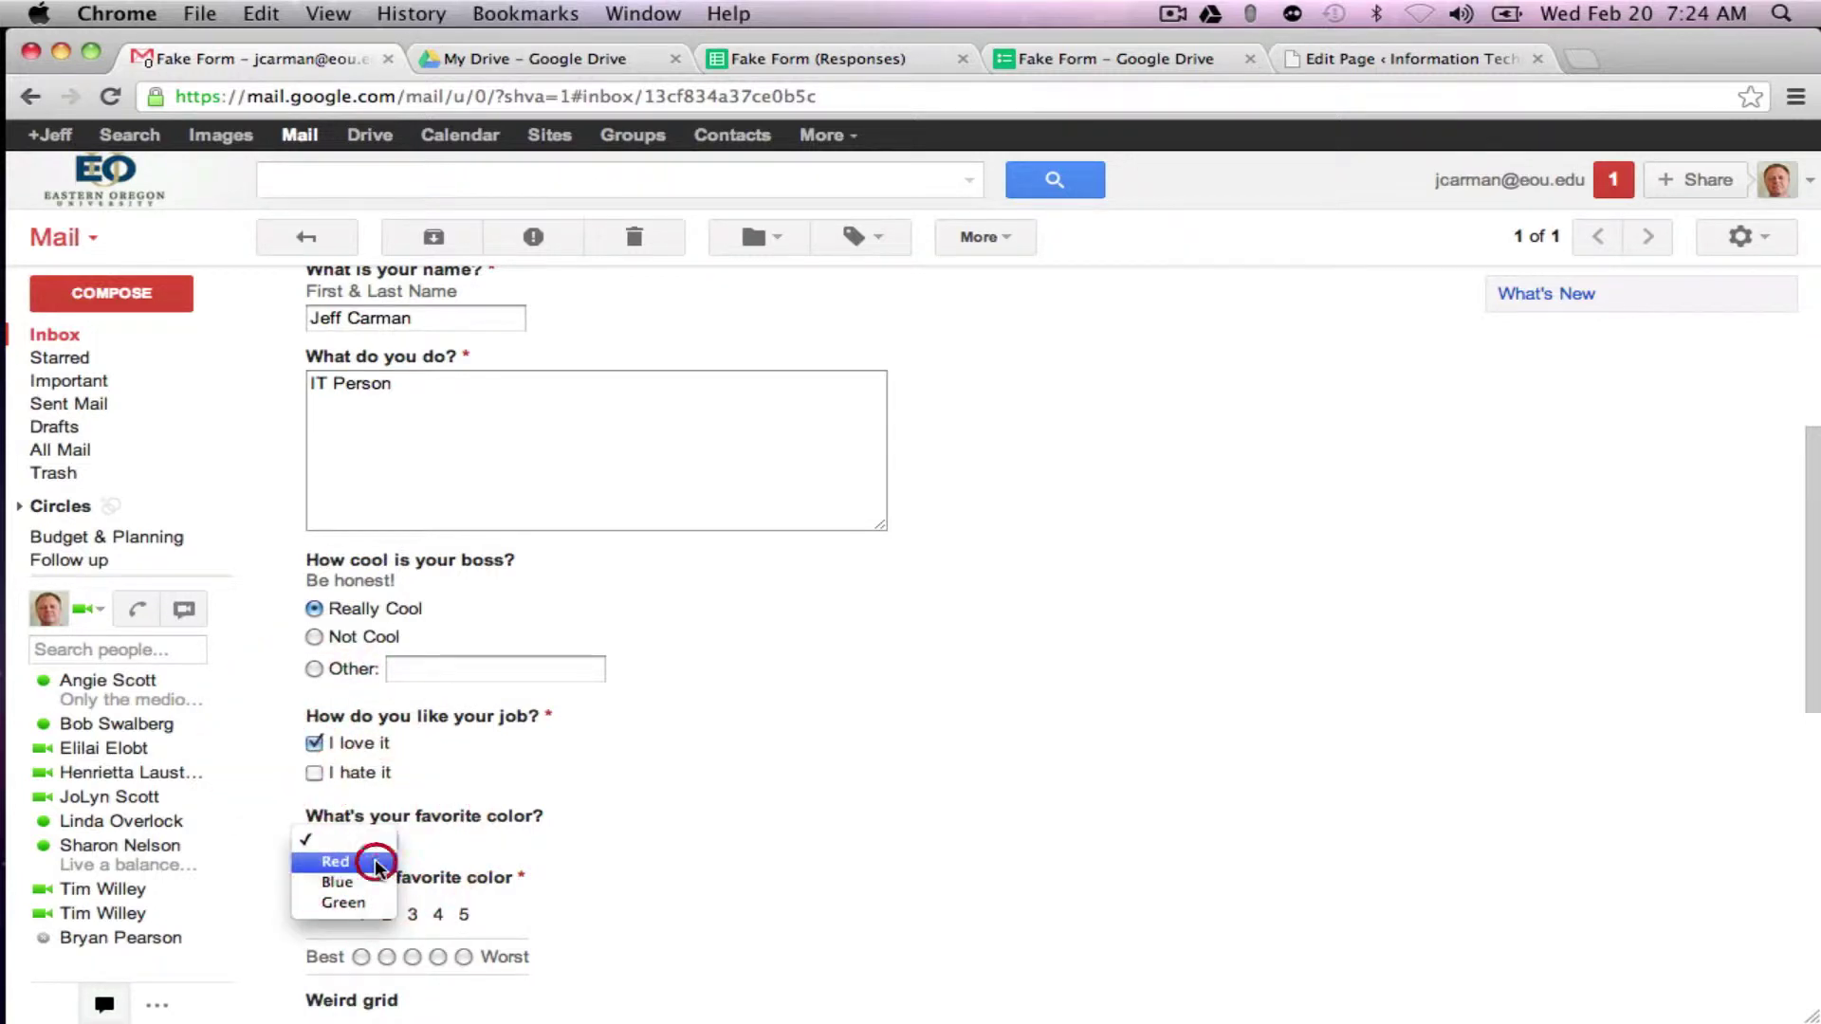
left_click(361, 957)
Step: Pick Red for the Weird grid's Red and Green rows, enter the last name, submit, and close that tab
scroll(522, 867, "down", 5)
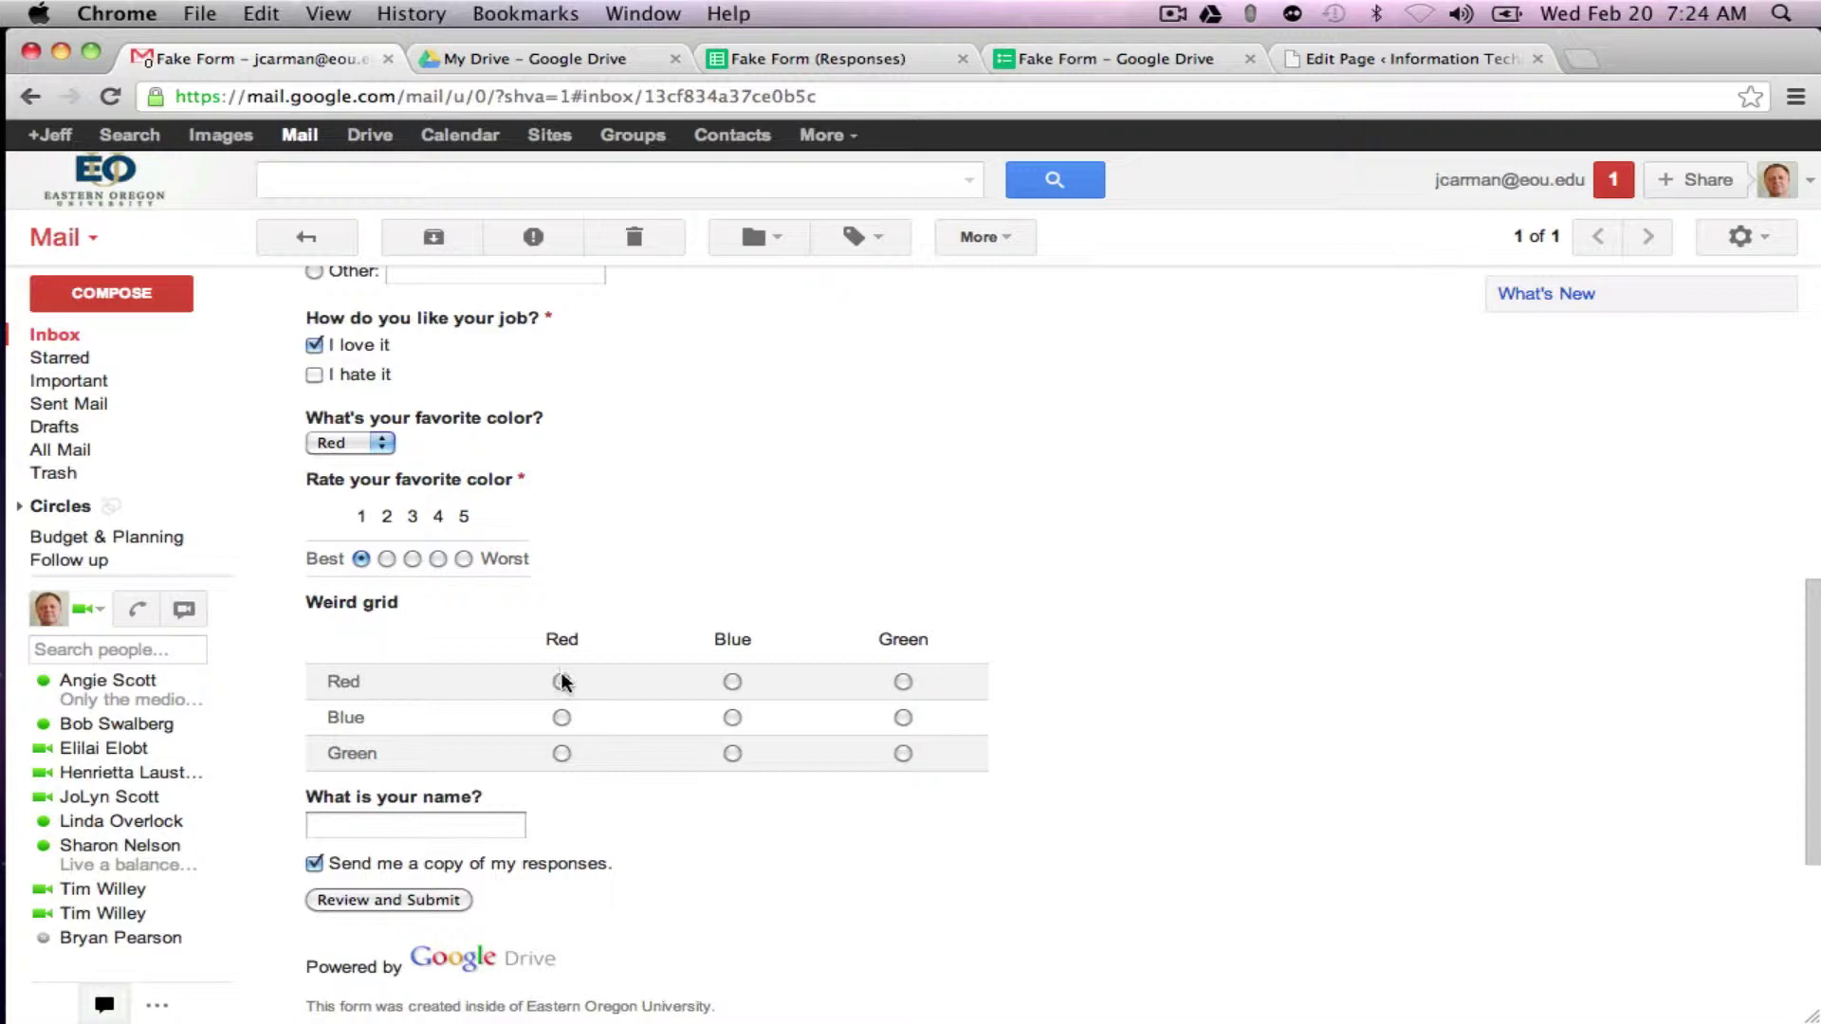
left_click(562, 682)
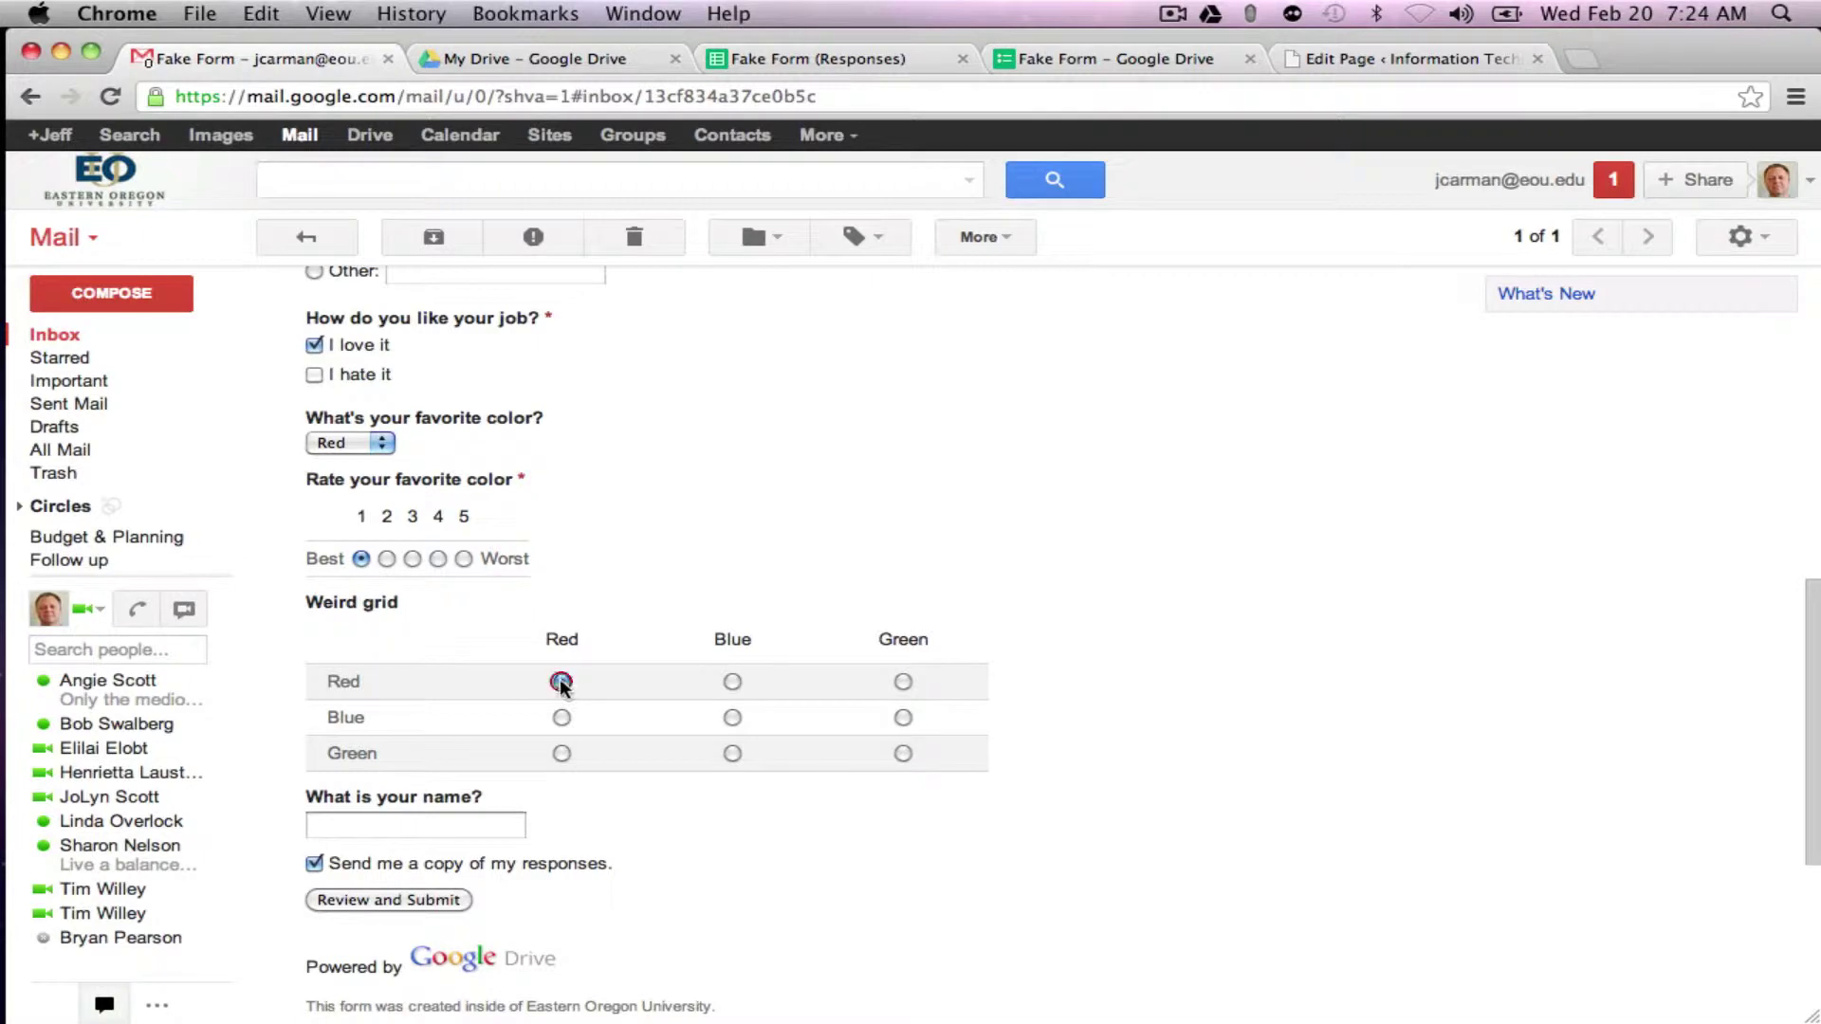
left_click(561, 752)
left_click(474, 832)
type("Jeff")
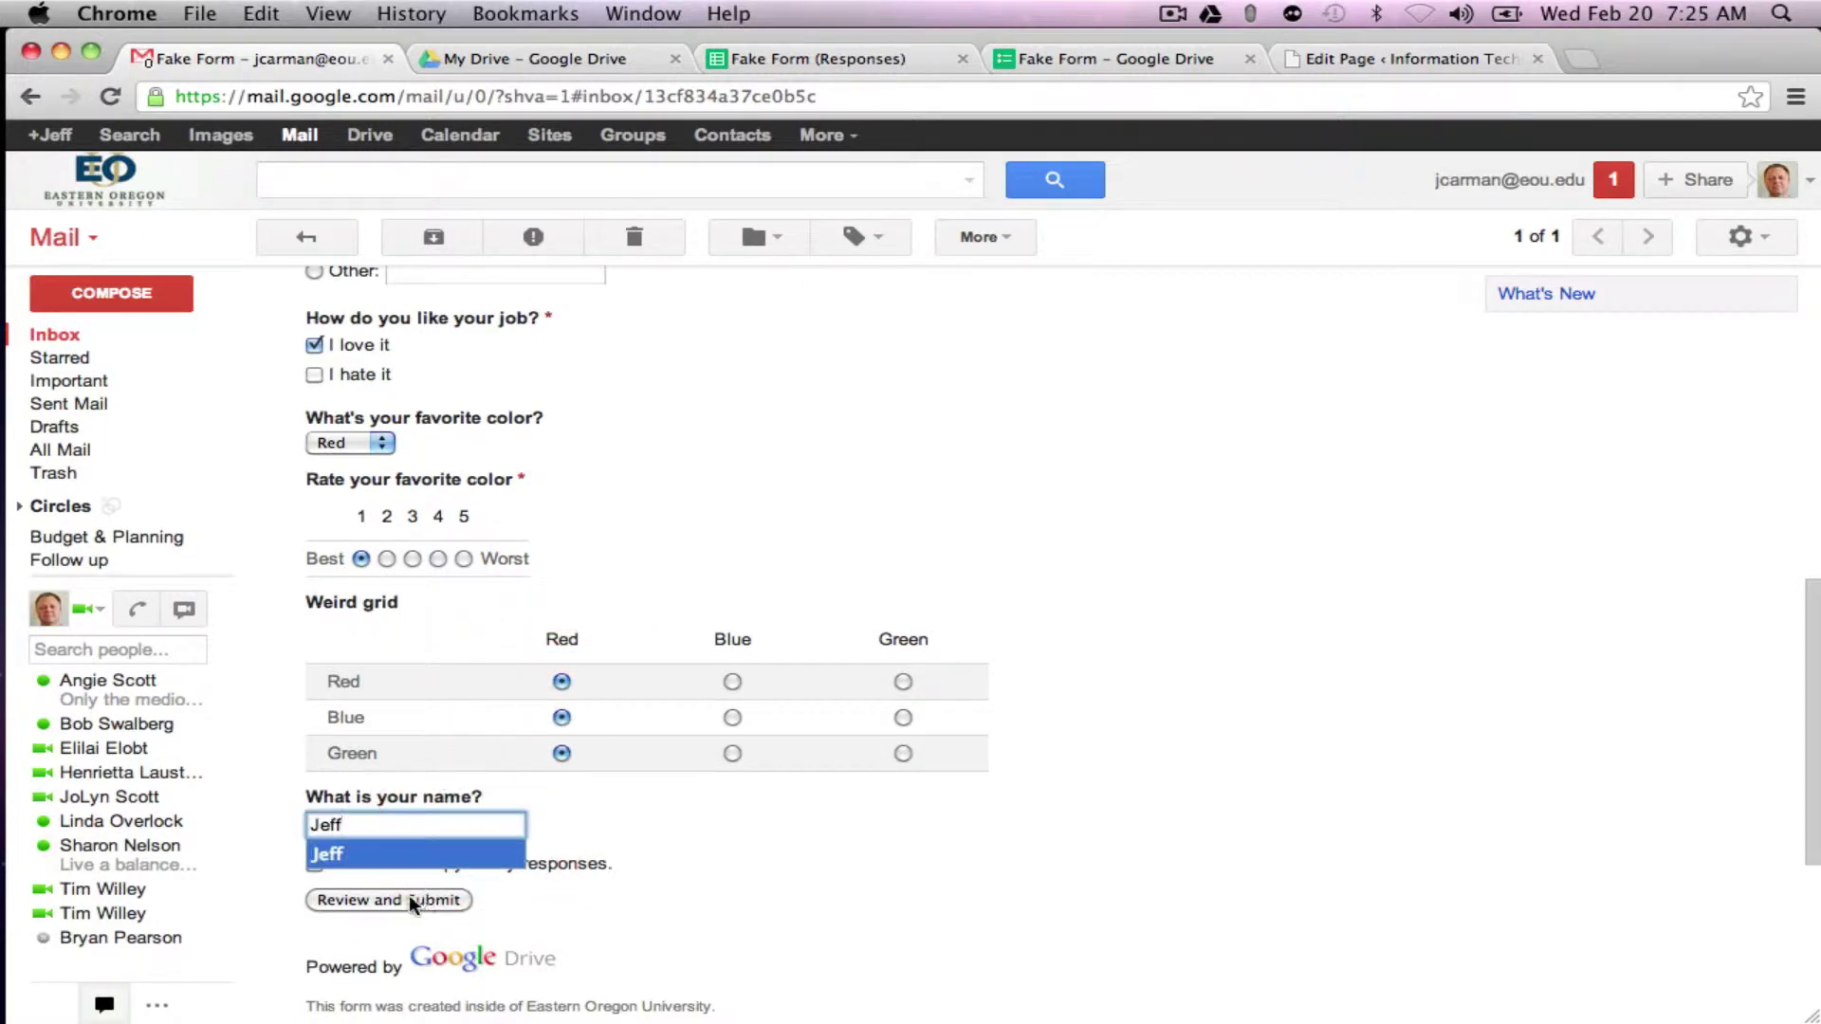
left_click(408, 897)
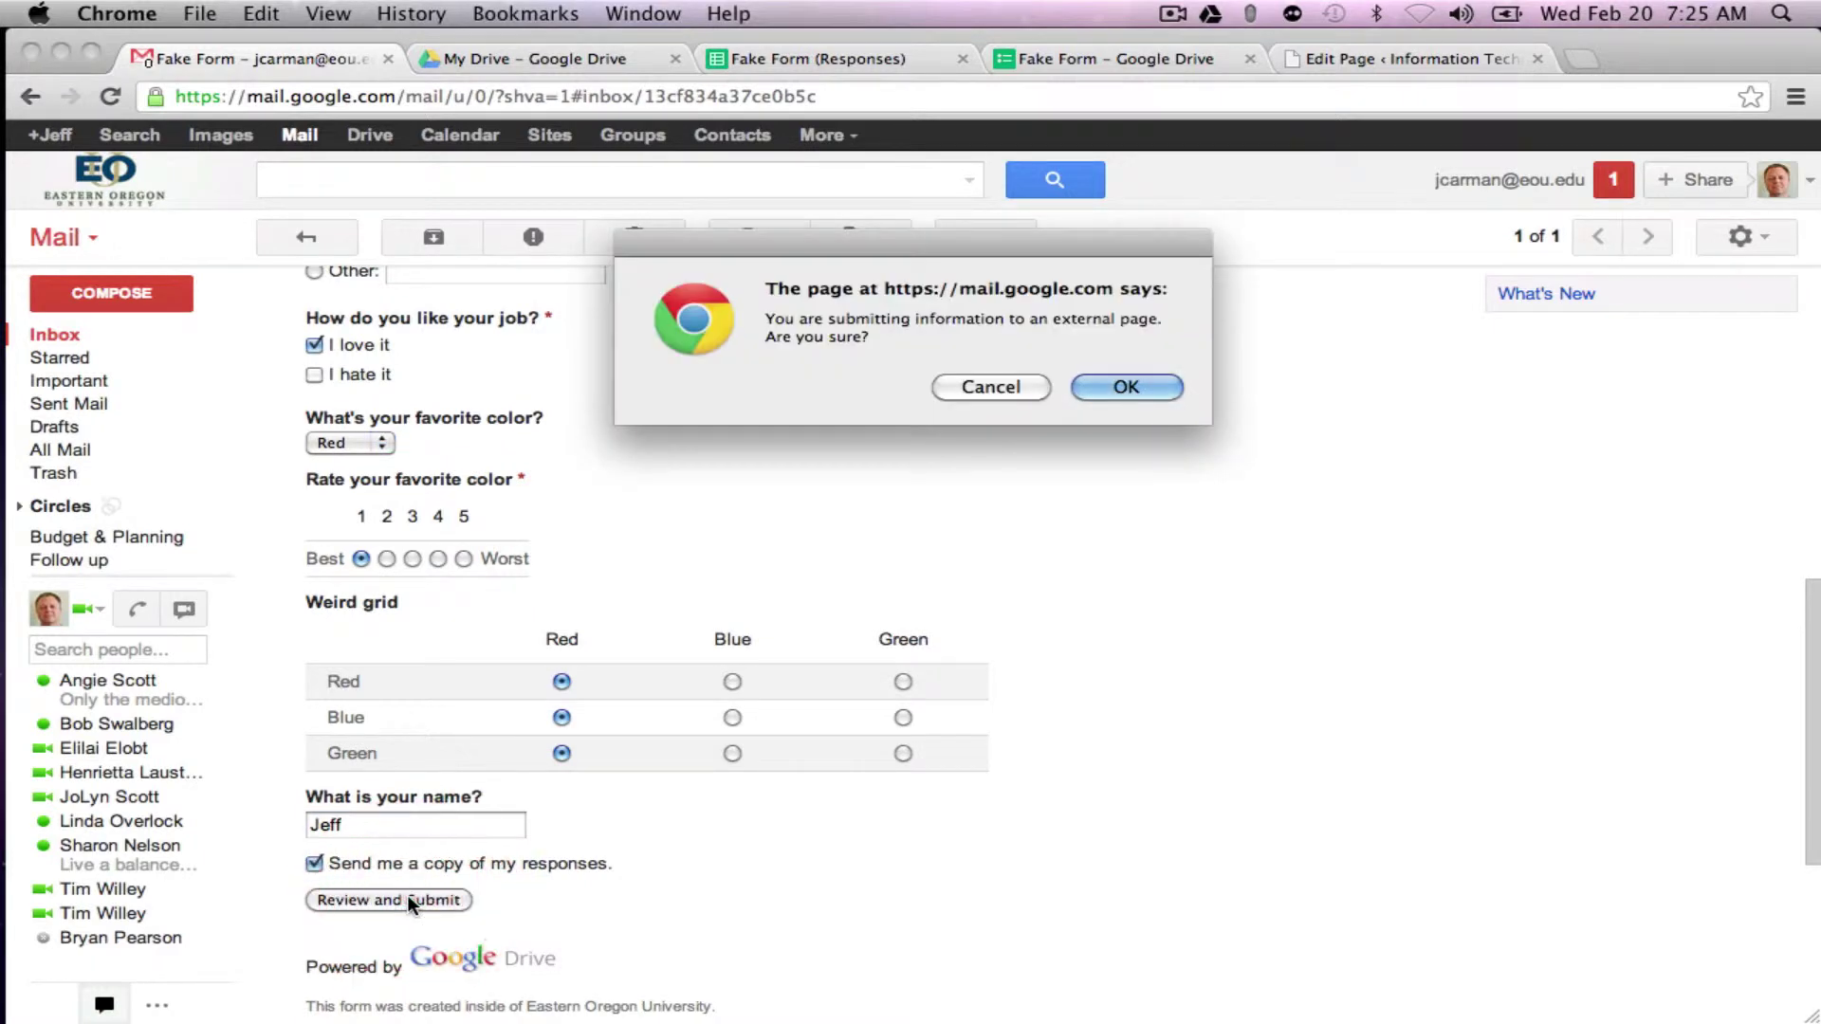
left_click(1122, 389)
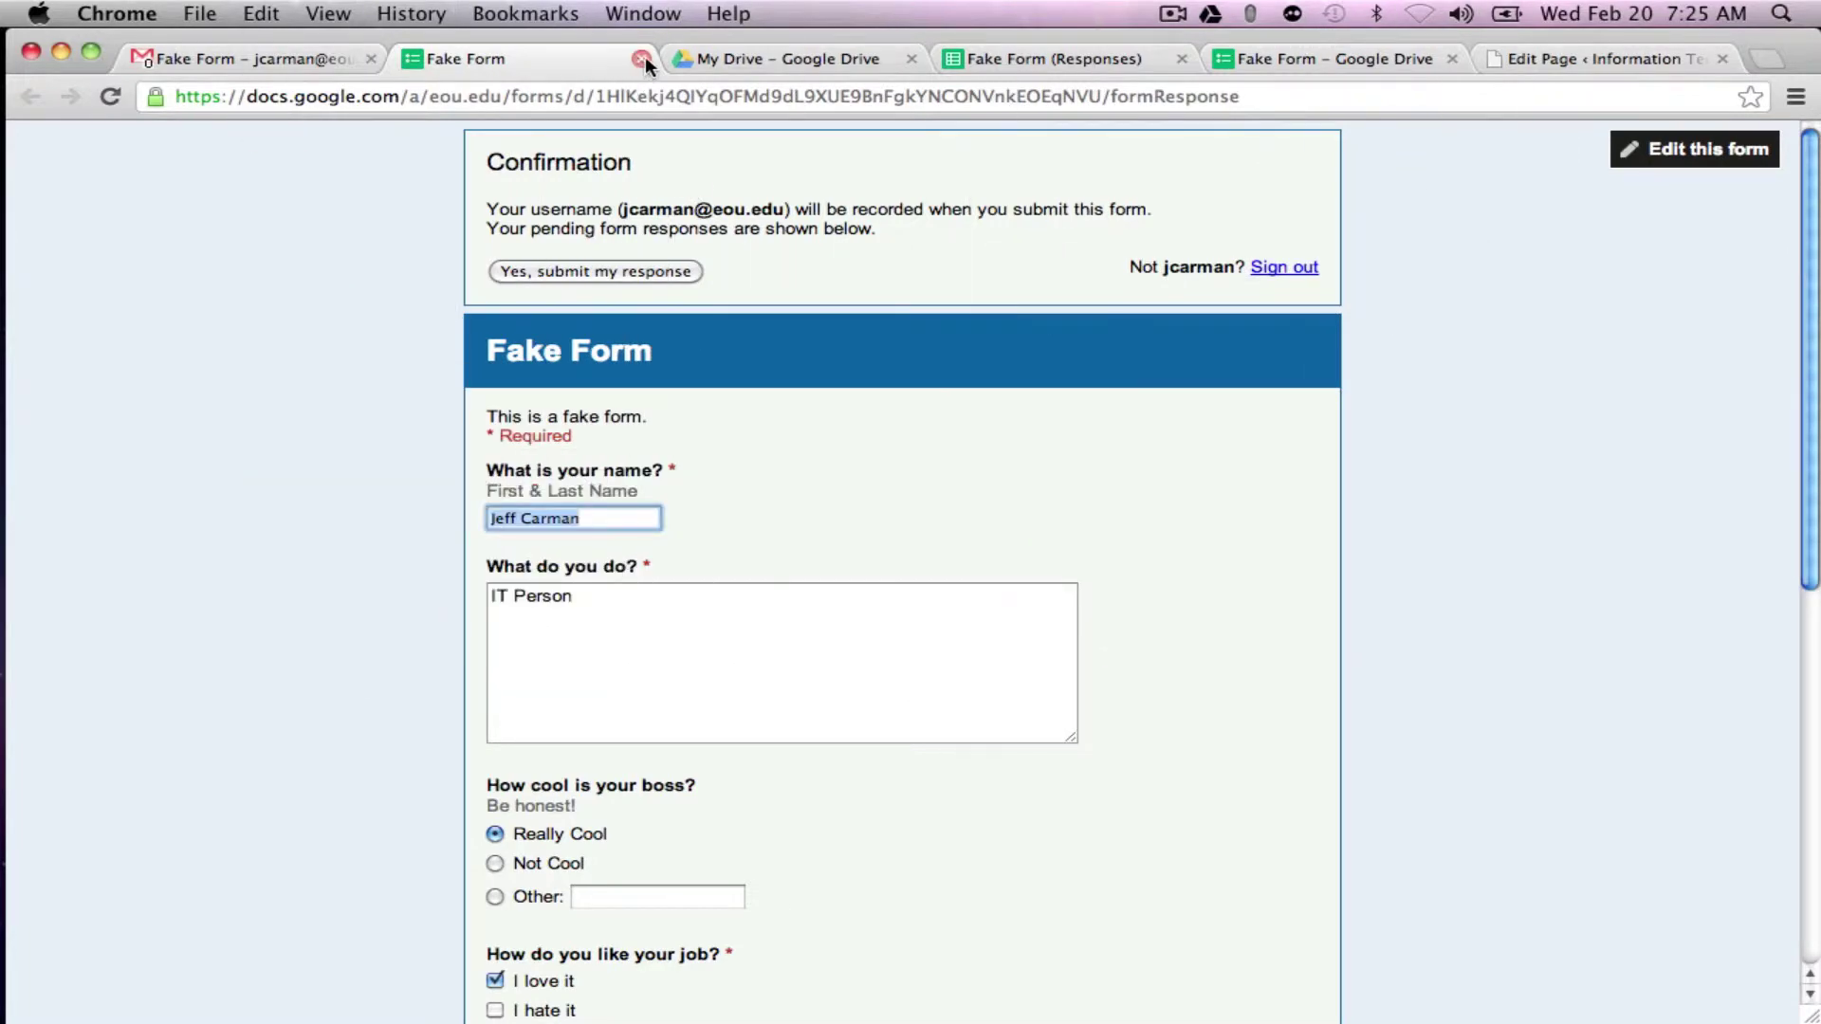
left_click(643, 59)
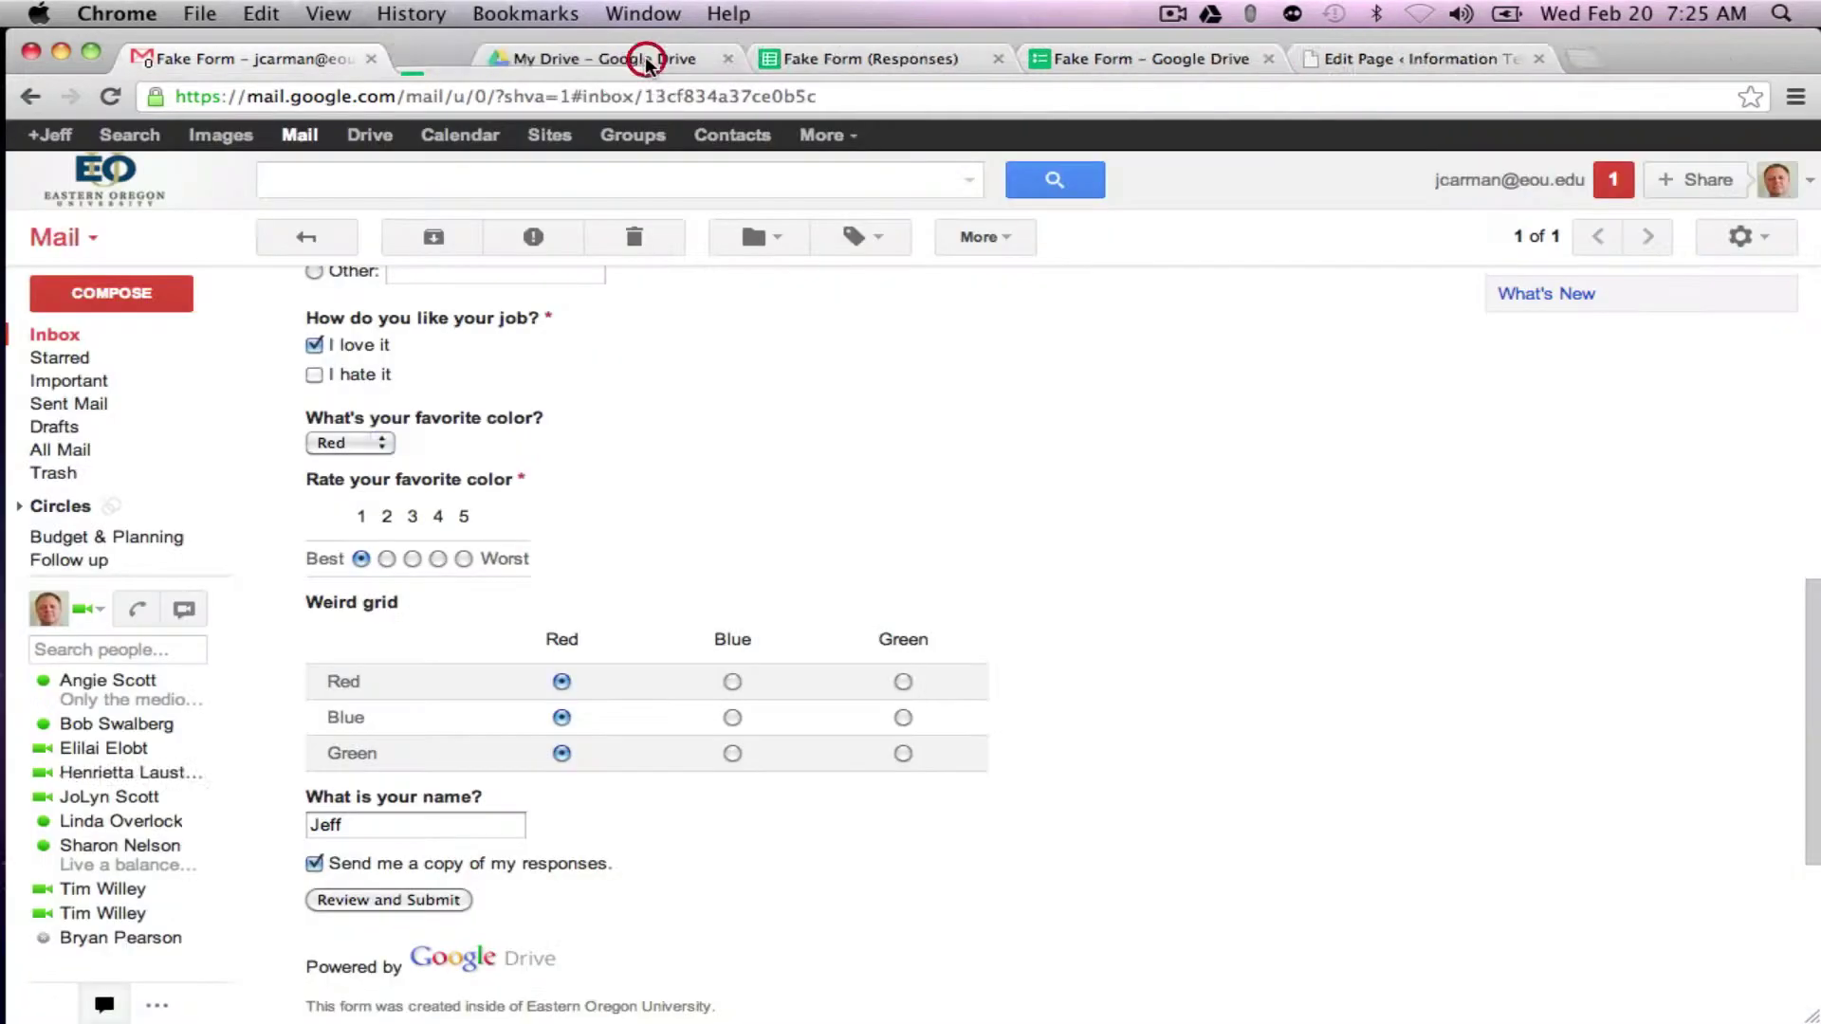
Step: Switch to the Fake Form (Responses) spreadsheet, view and dismiss the Send form options, and close the form editor tab
left_click(76, 342)
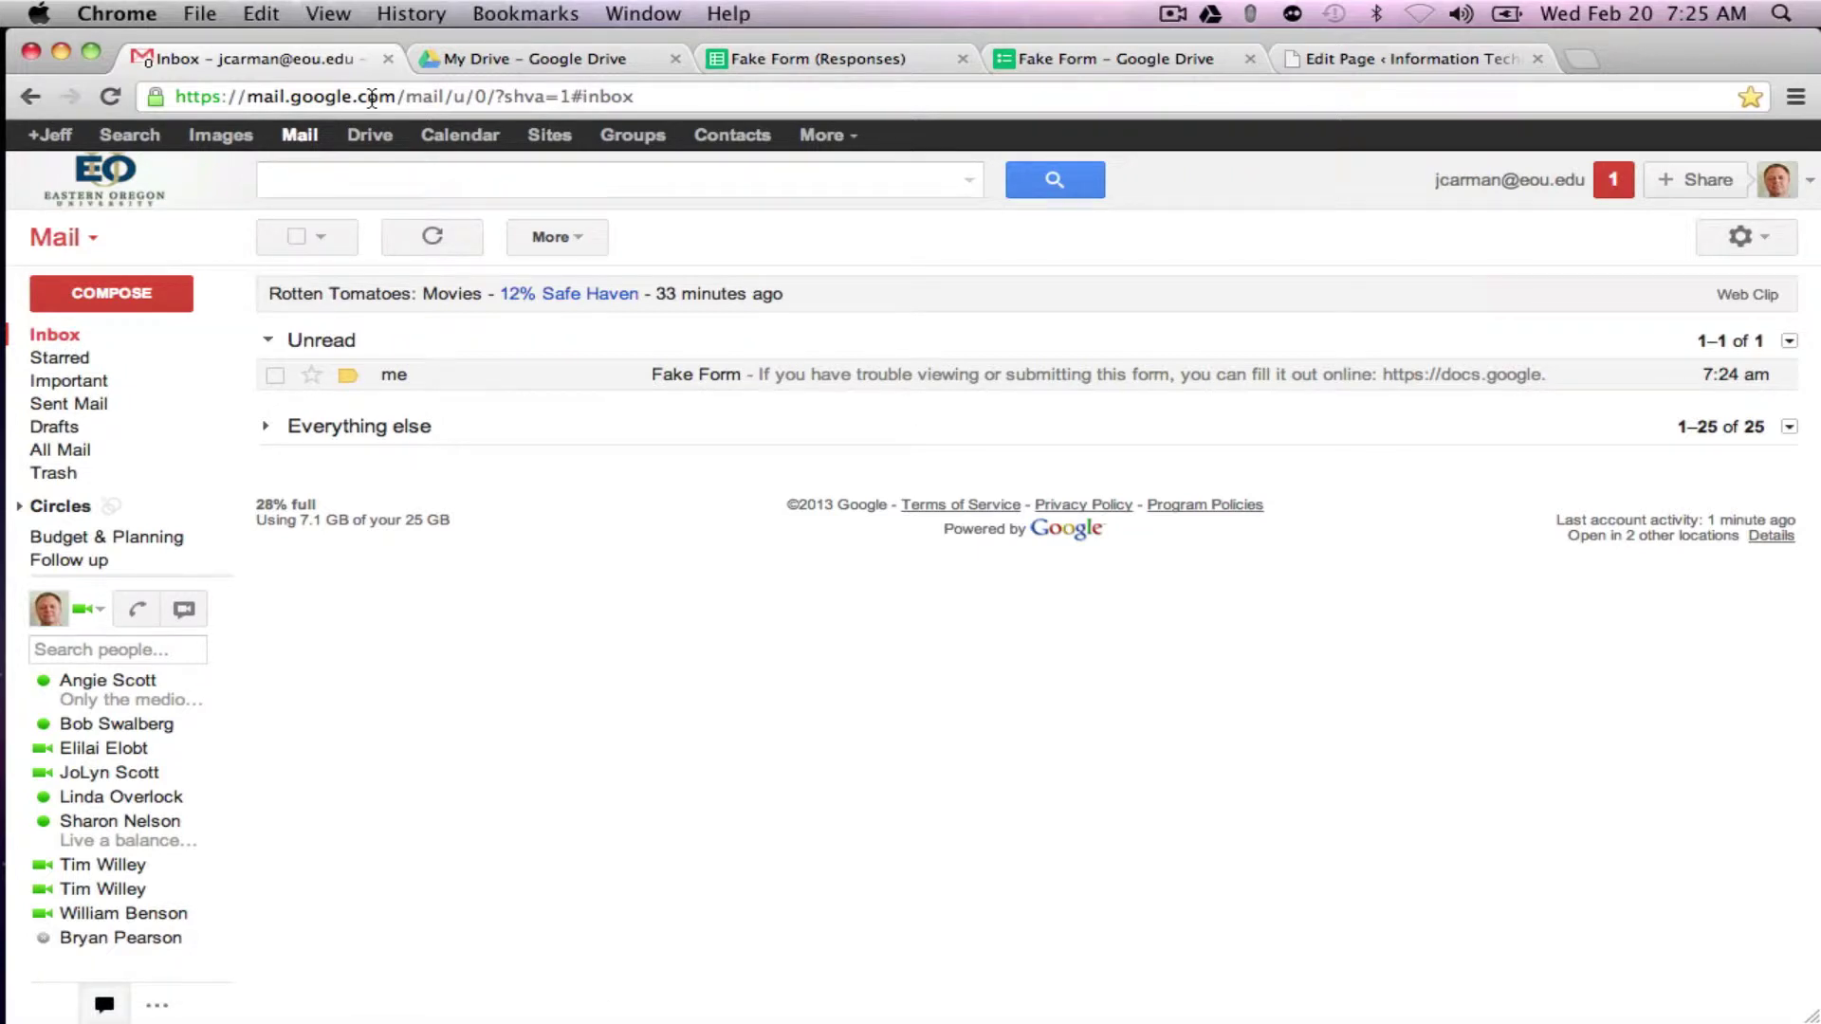
left_click(795, 57)
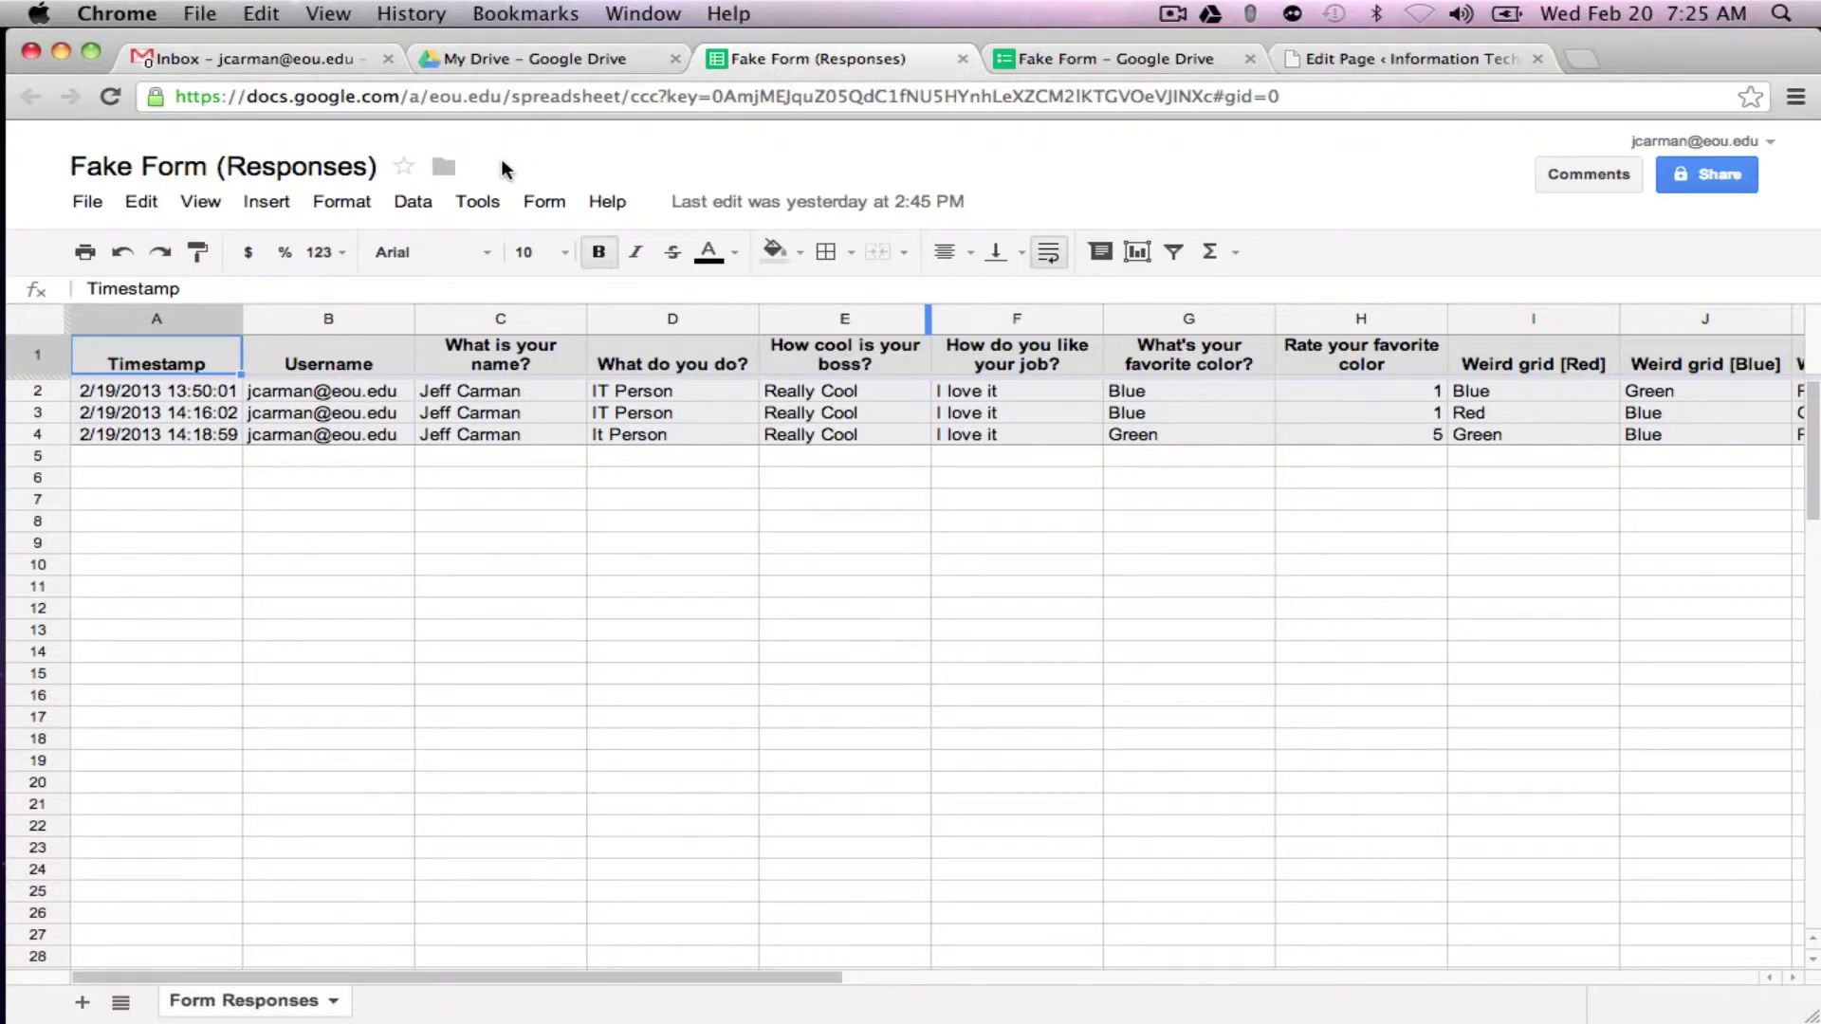
left_click(546, 198)
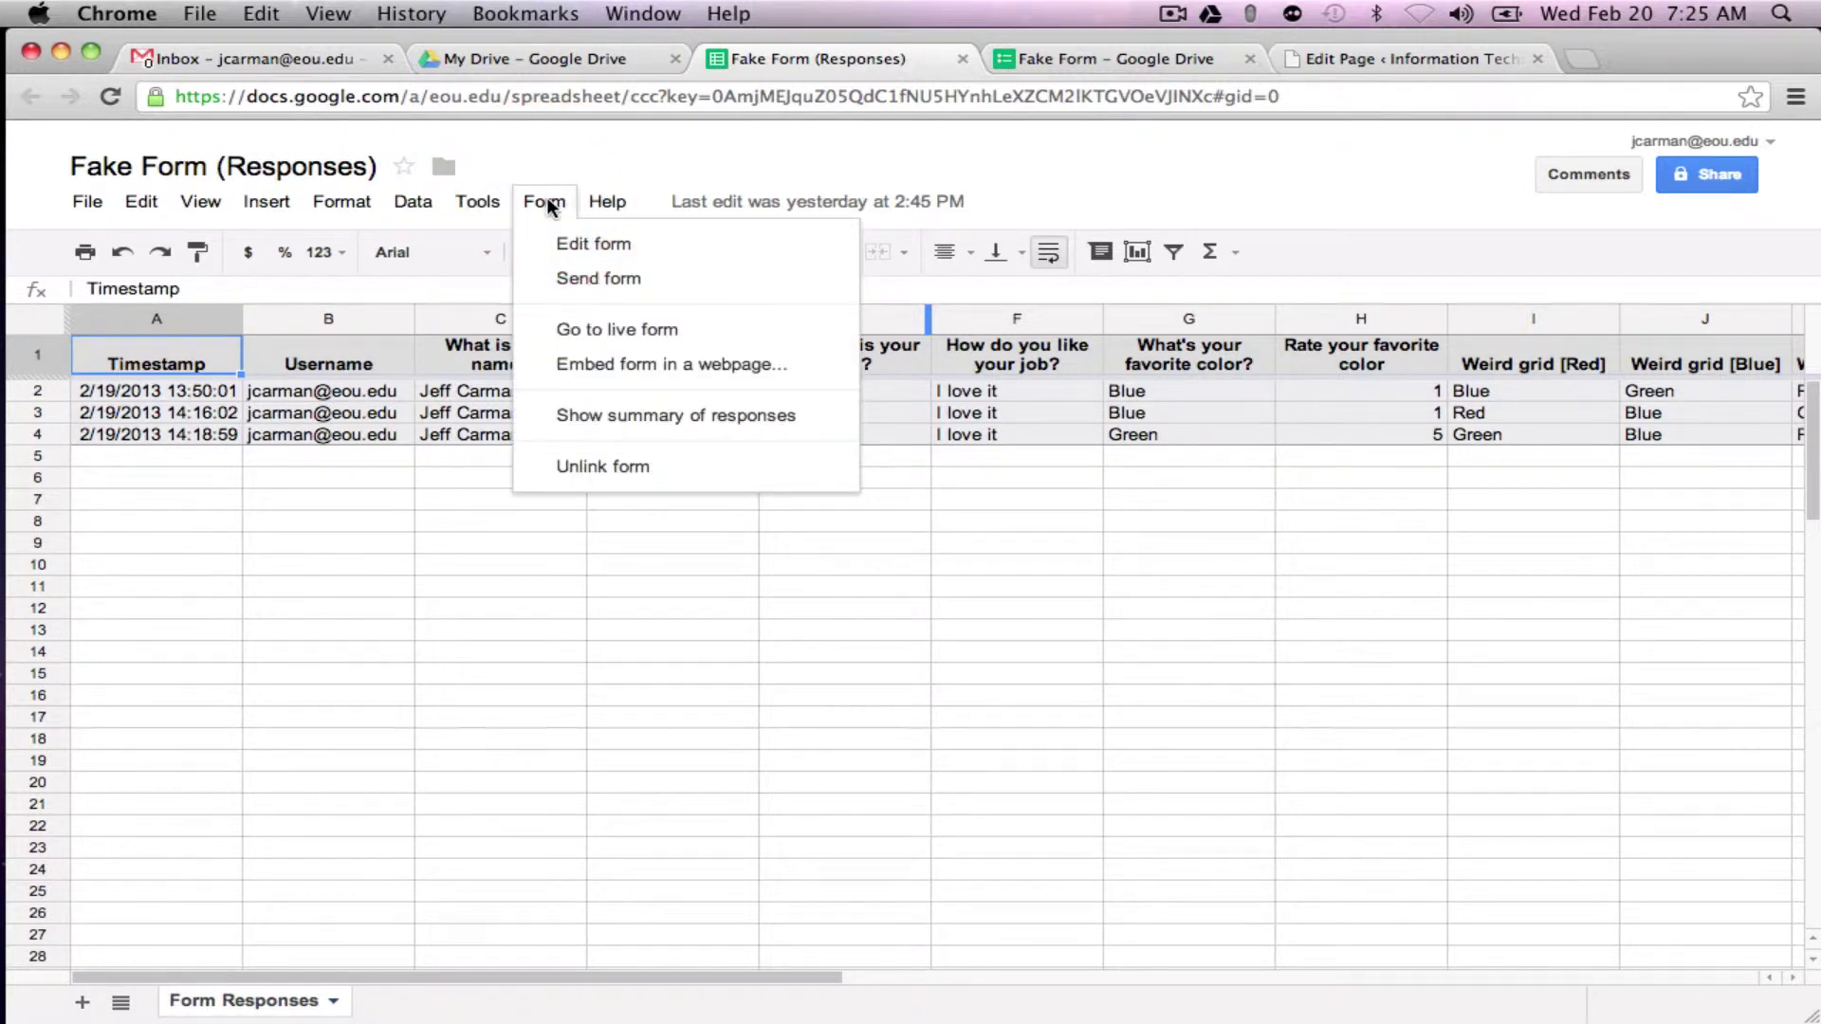
left_click(572, 284)
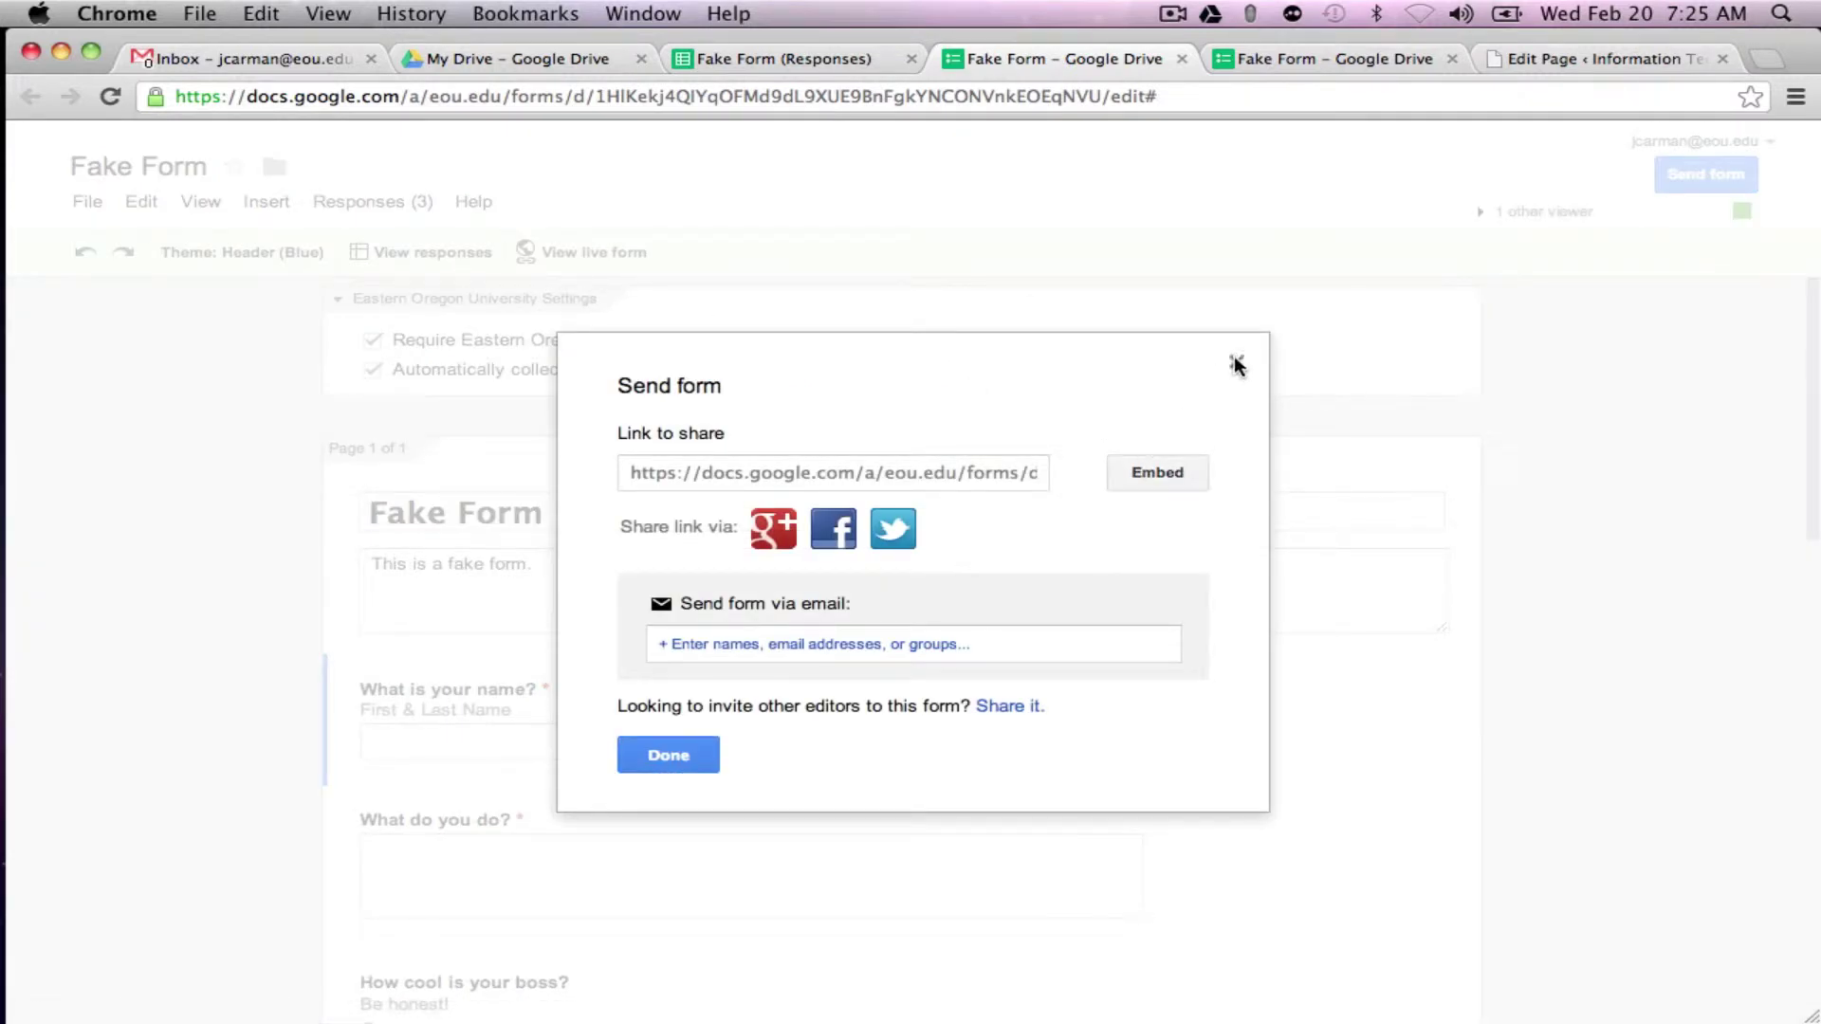
left_click(1236, 362)
left_click(1182, 59)
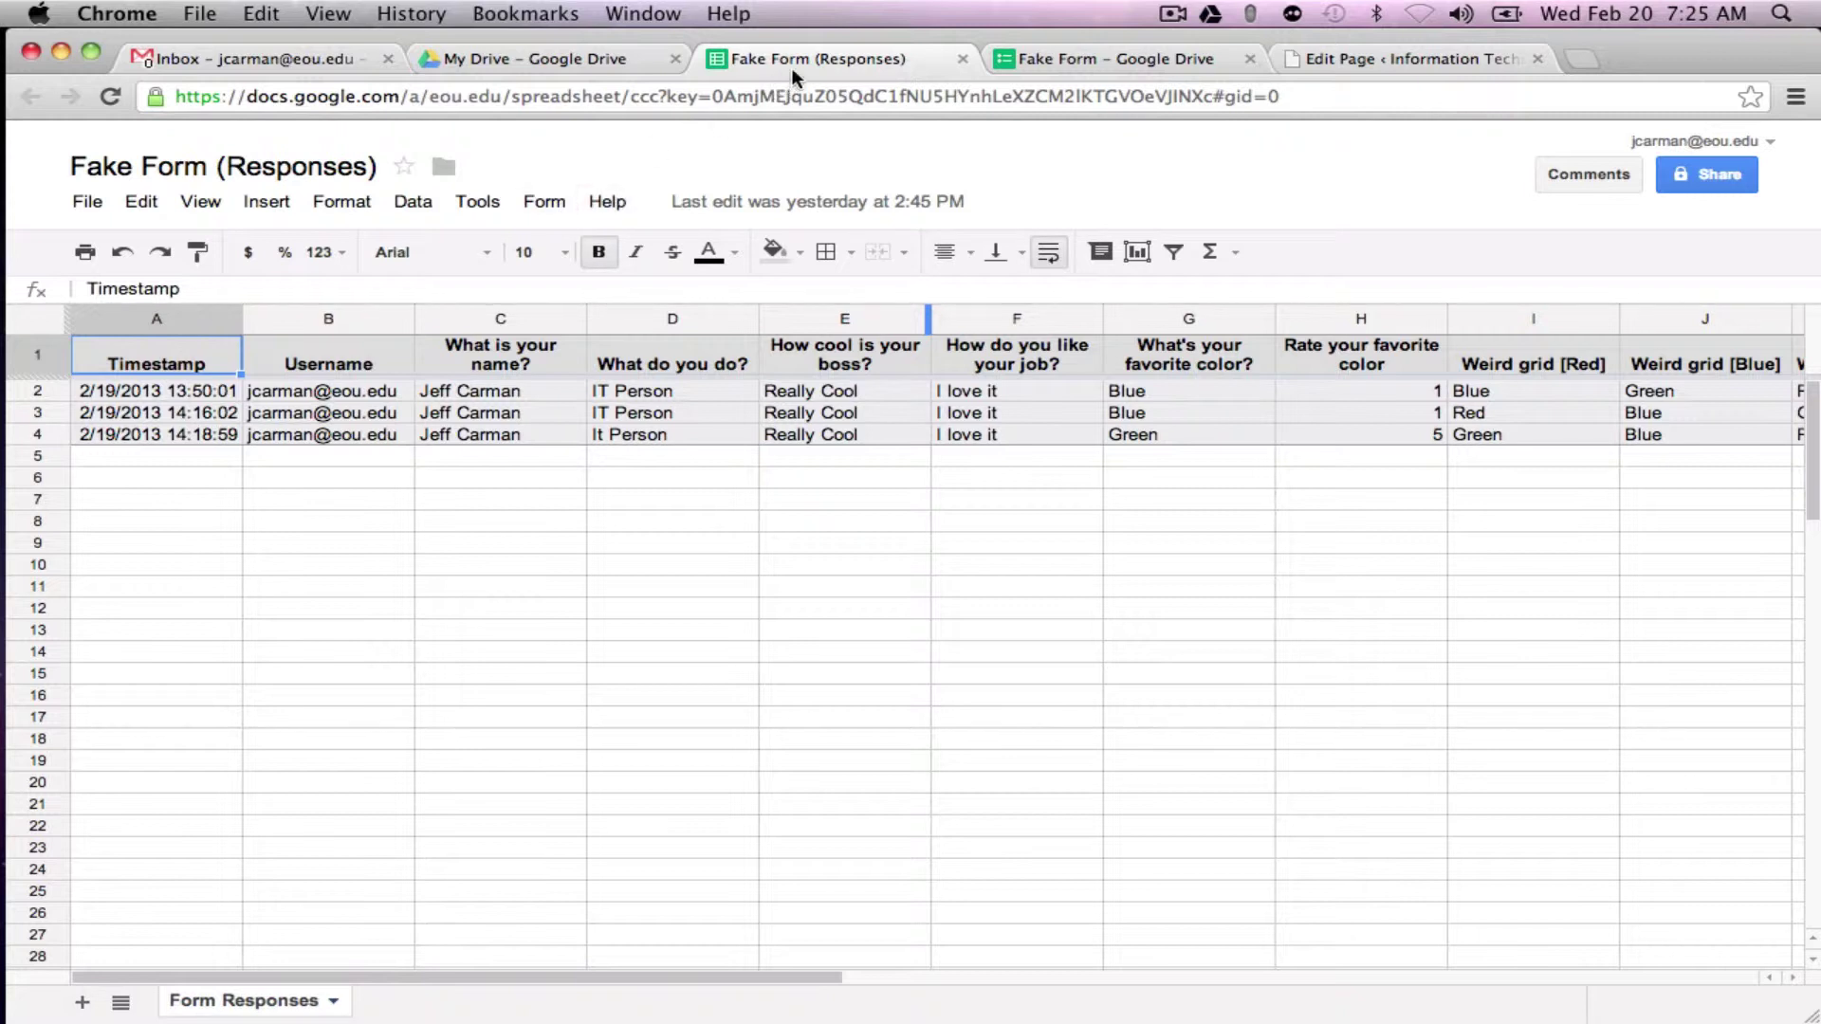
Step: Open the Form menu in the Fake Form (Responses) spreadsheet
left_click(536, 203)
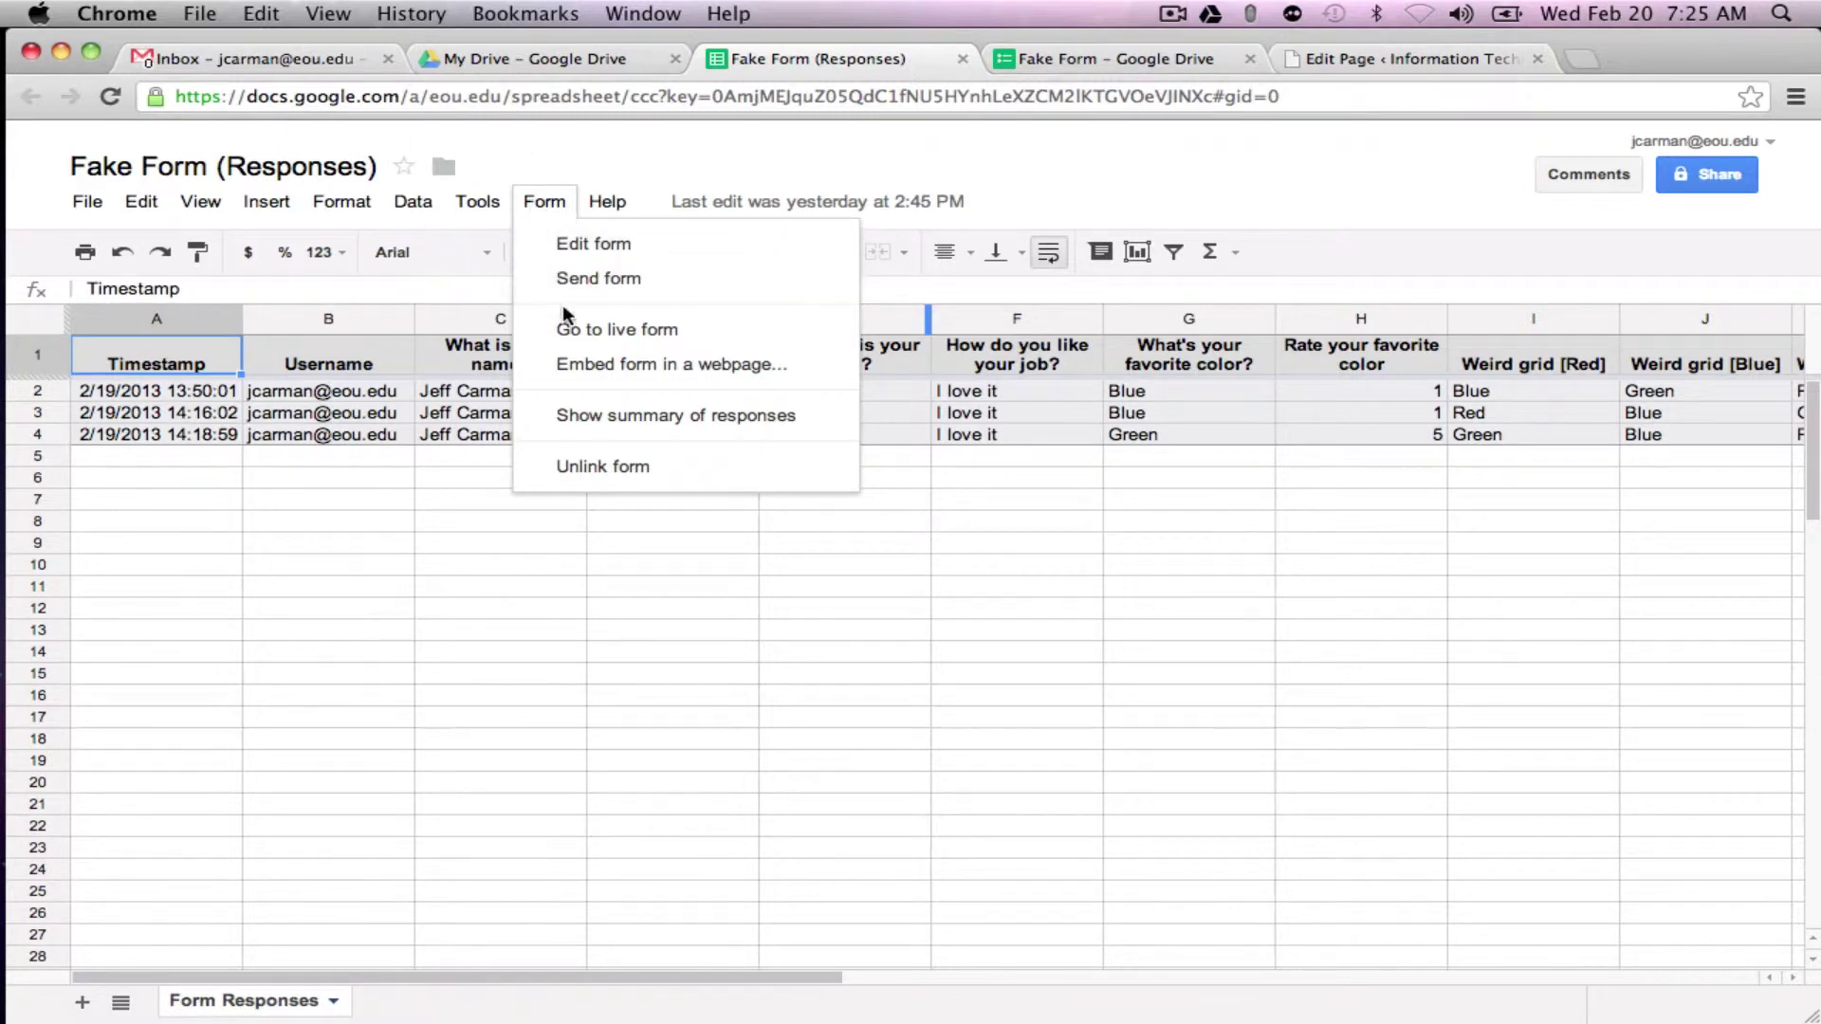
Step: Choose Embed form in a webpage, set width 675 and height 1200, and select the iframe code
left_click(590, 368)
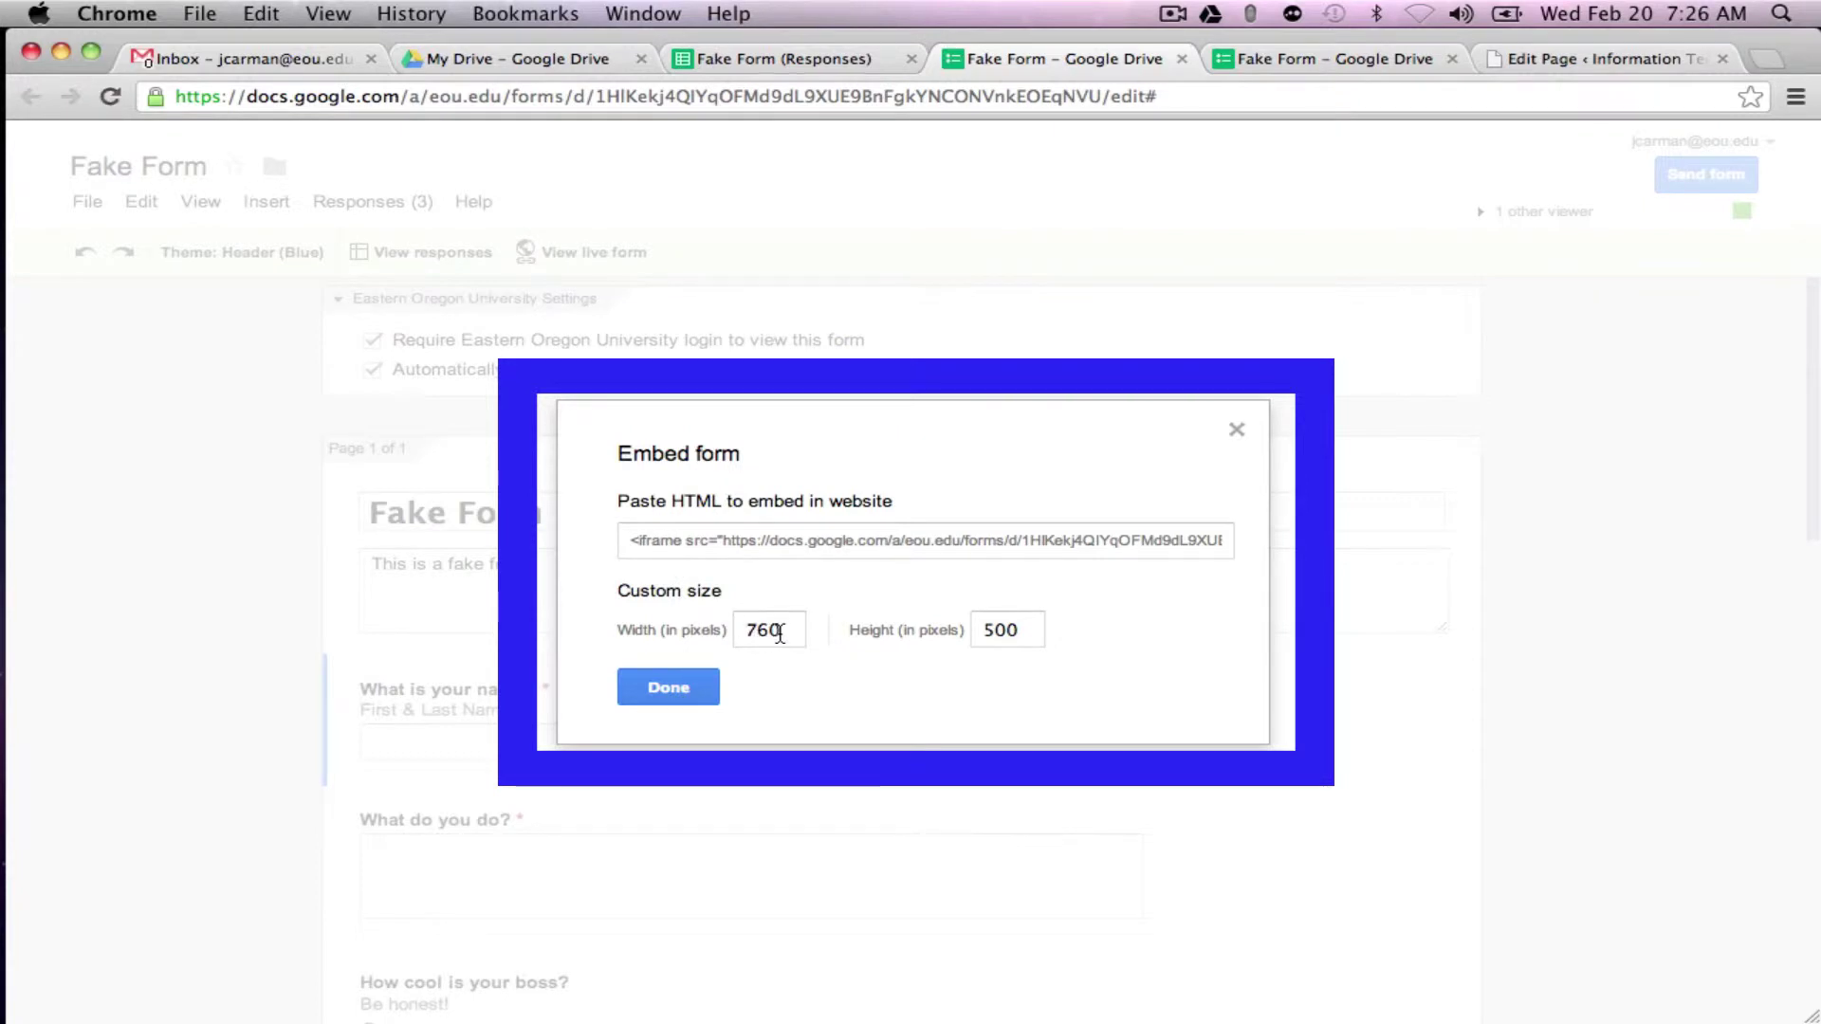
left_click_drag(780, 633, 747, 631)
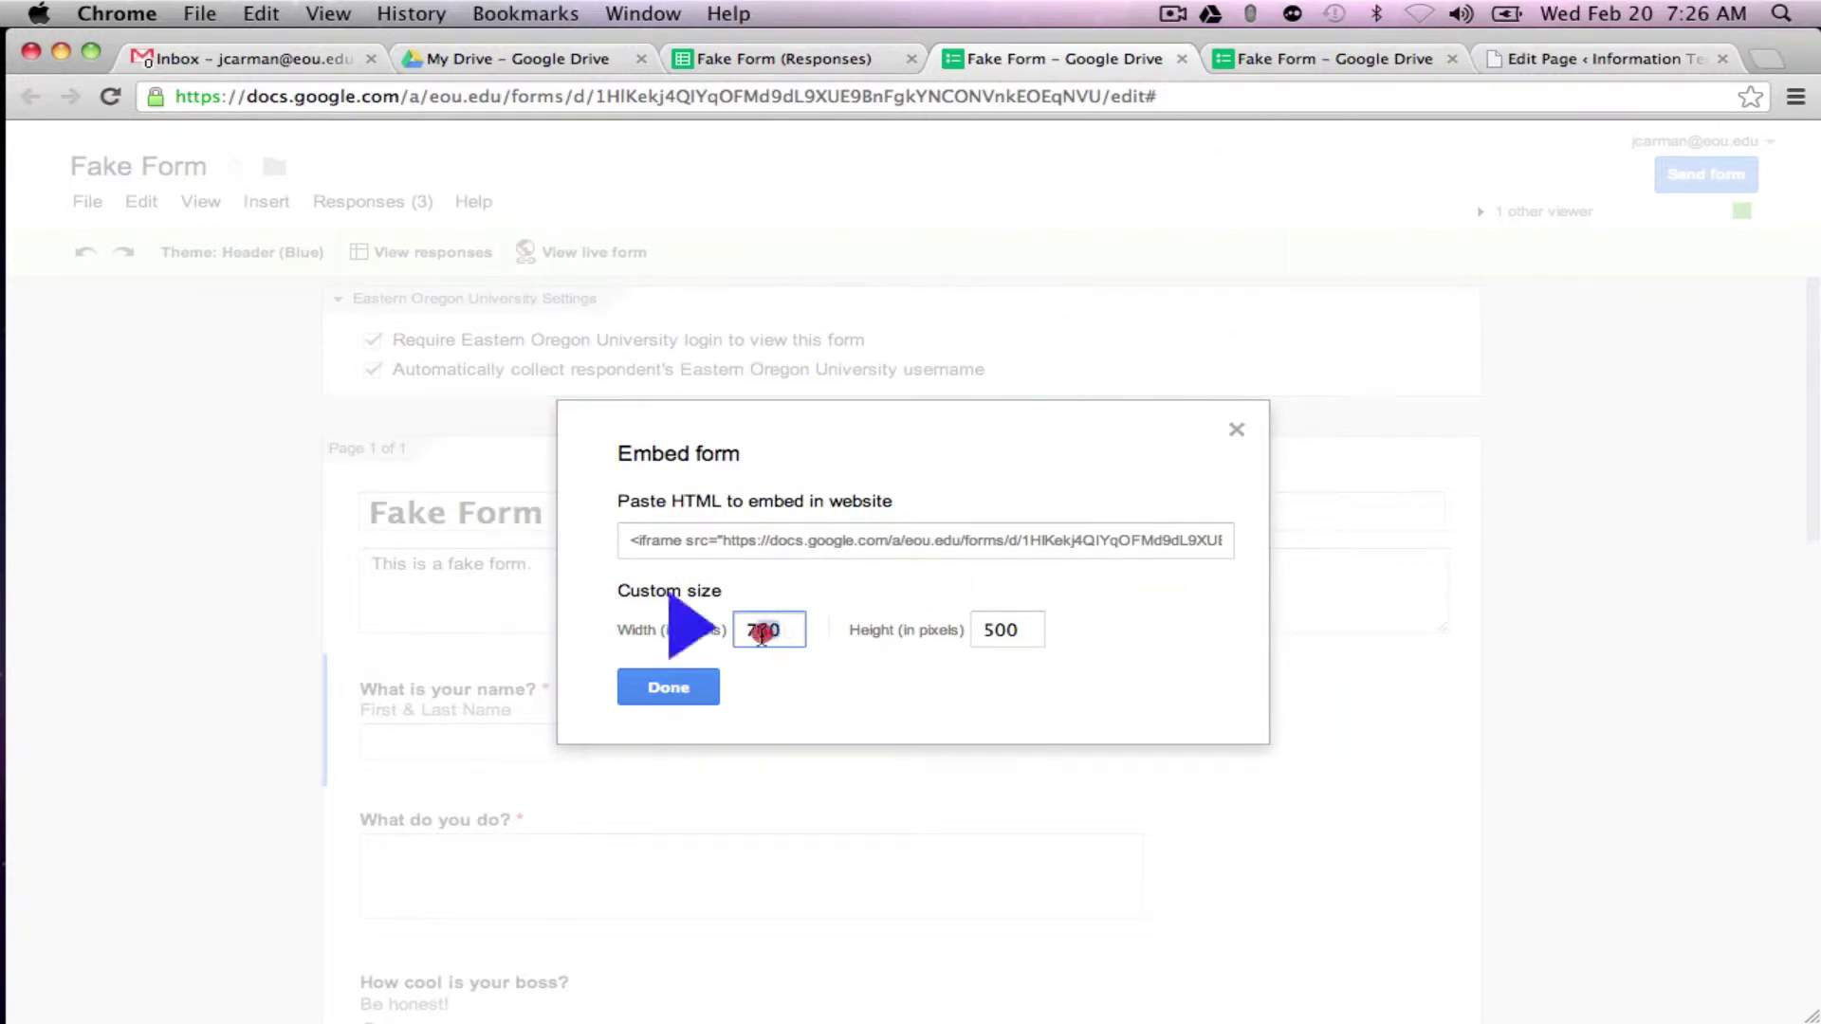
type("675")
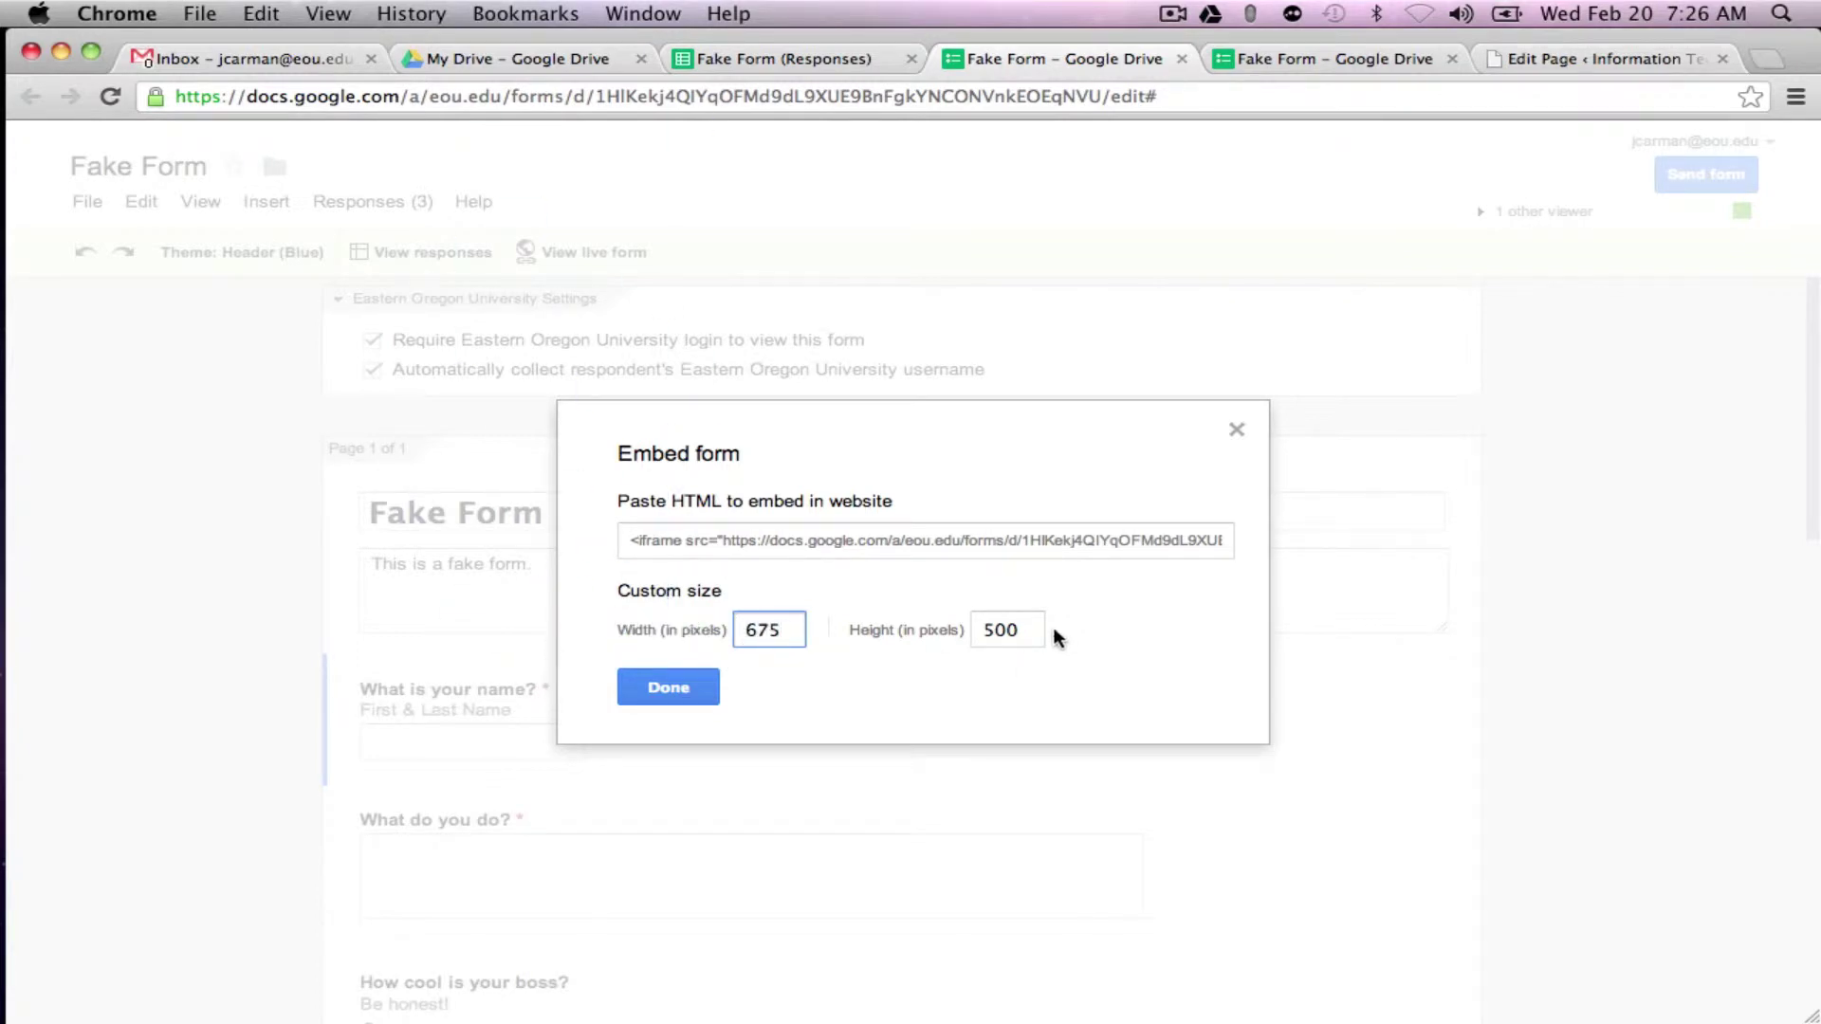
left_click(1026, 631)
left_click_drag(1026, 632, 977, 631)
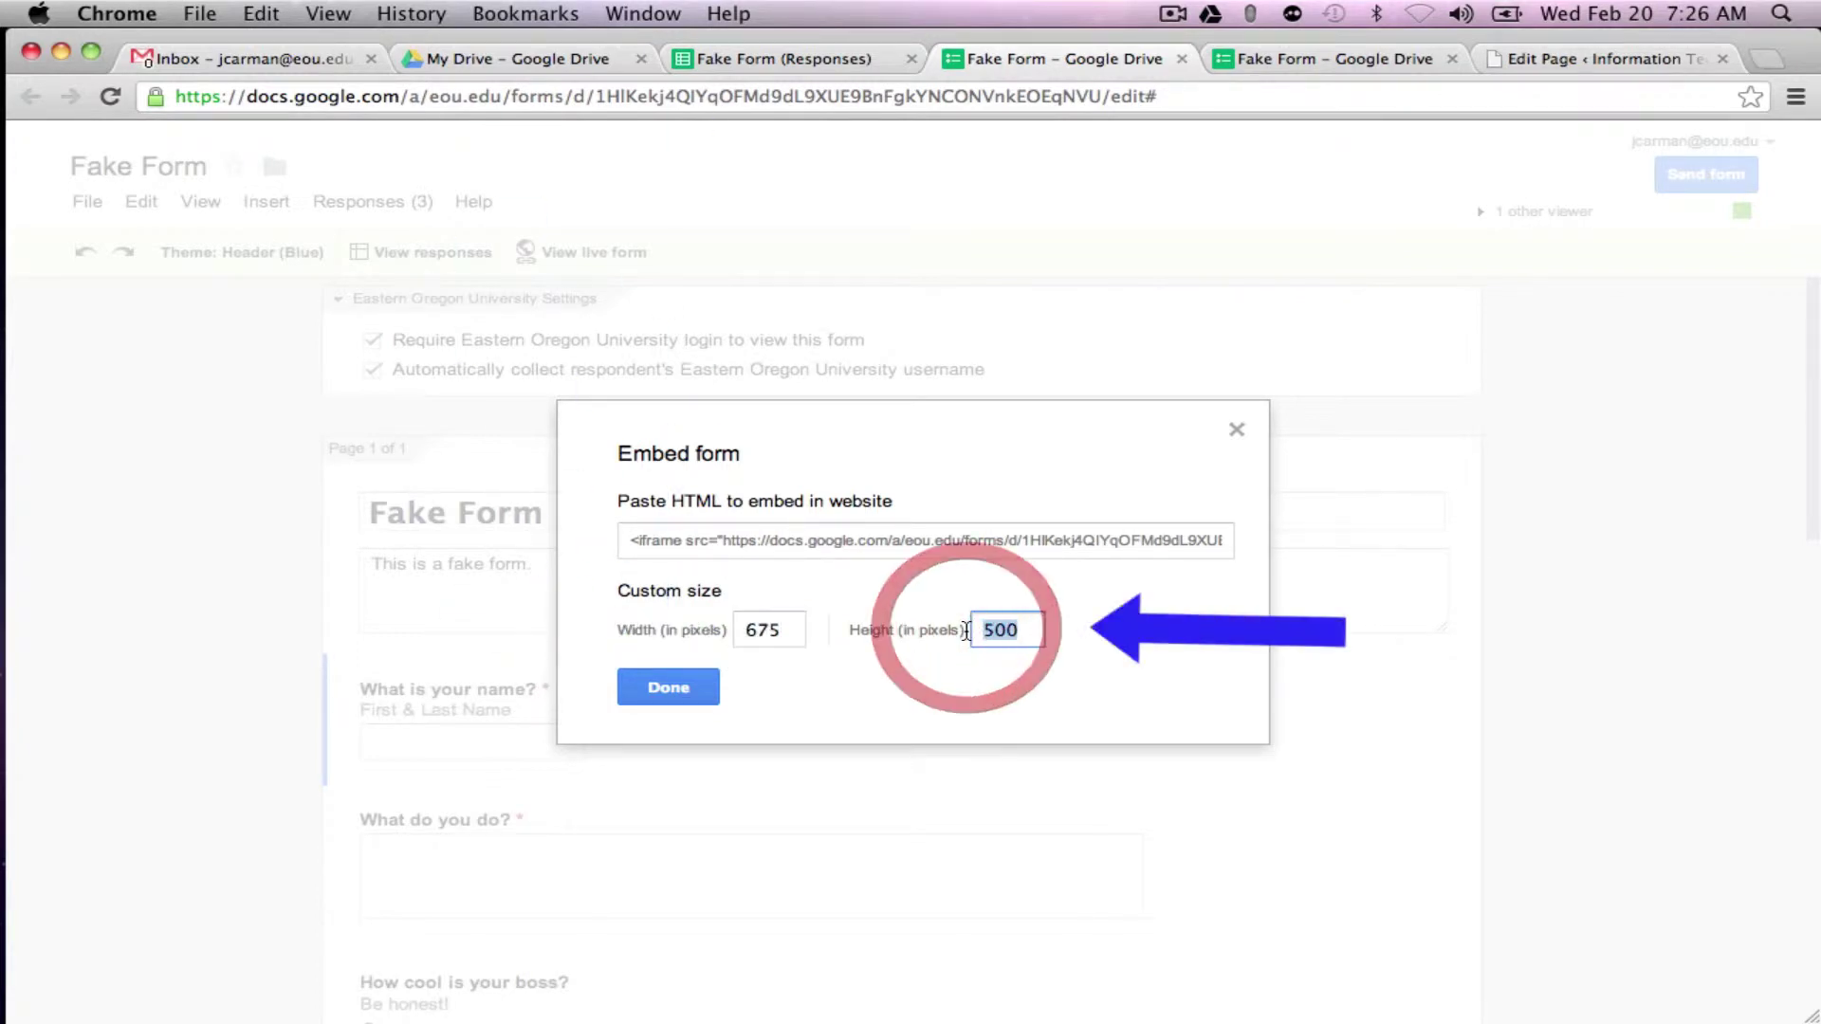
type("1200")
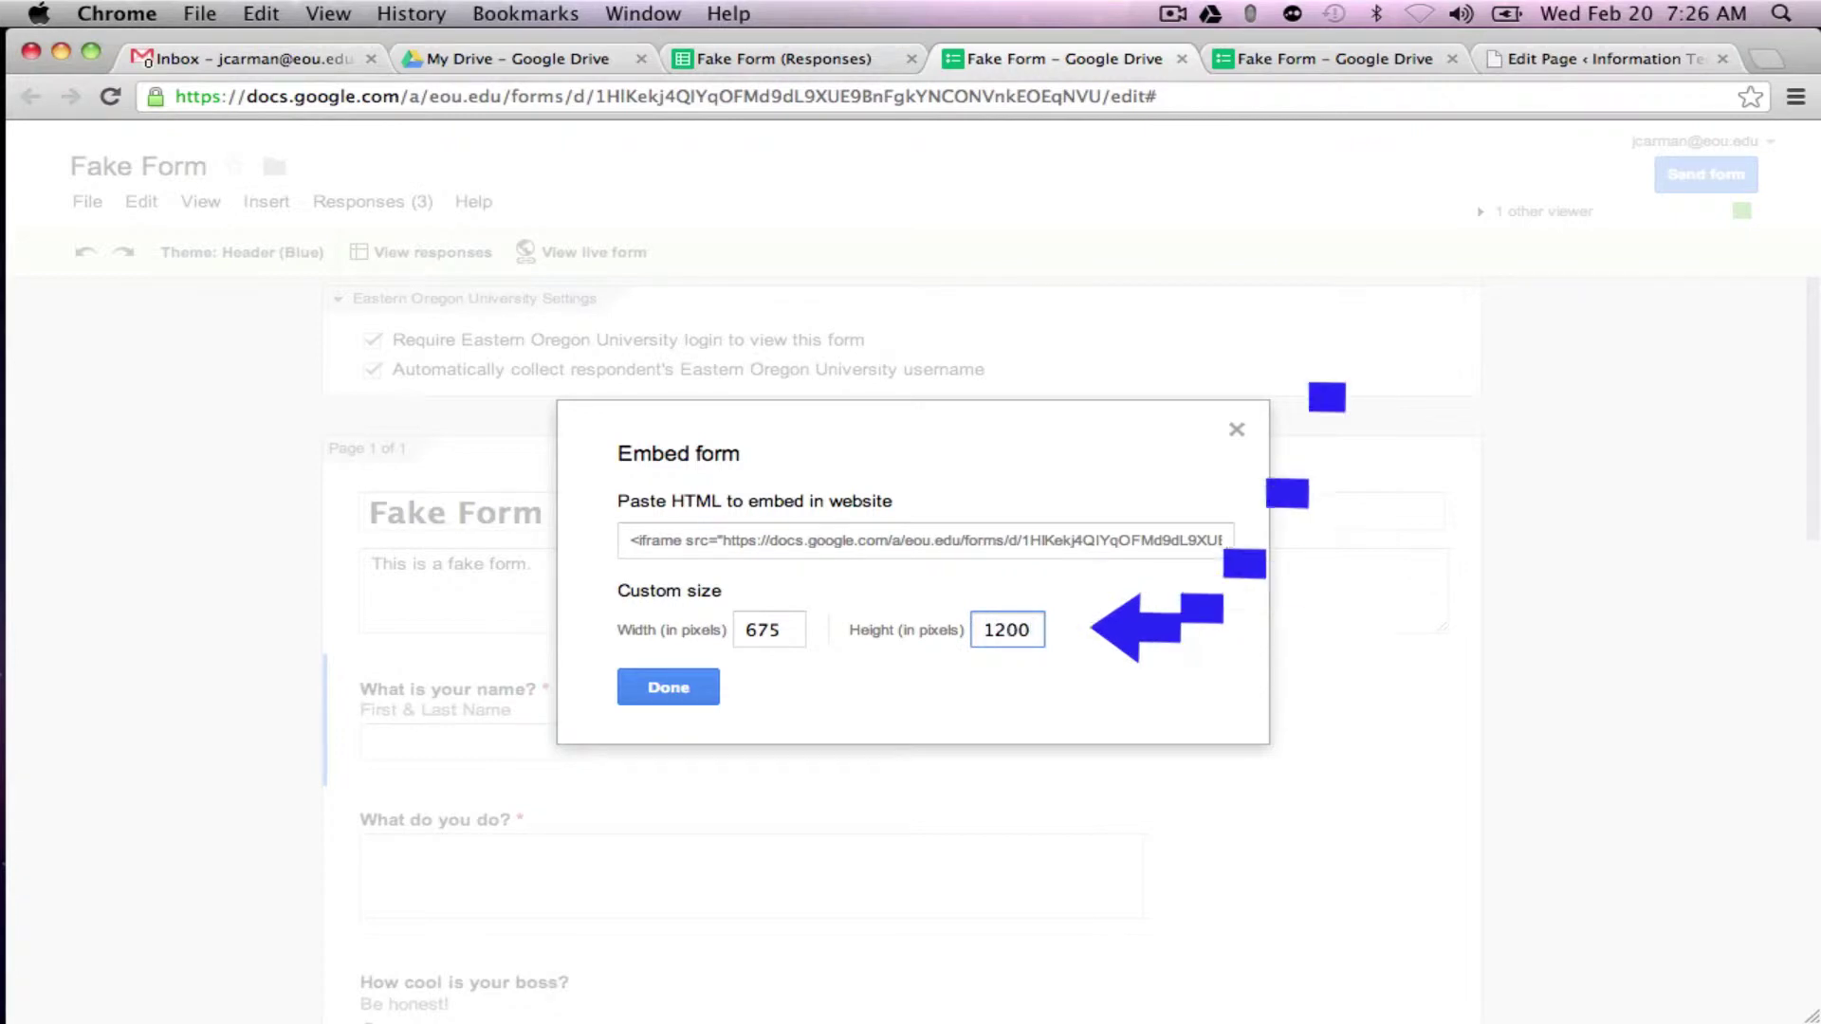
left_click(941, 539)
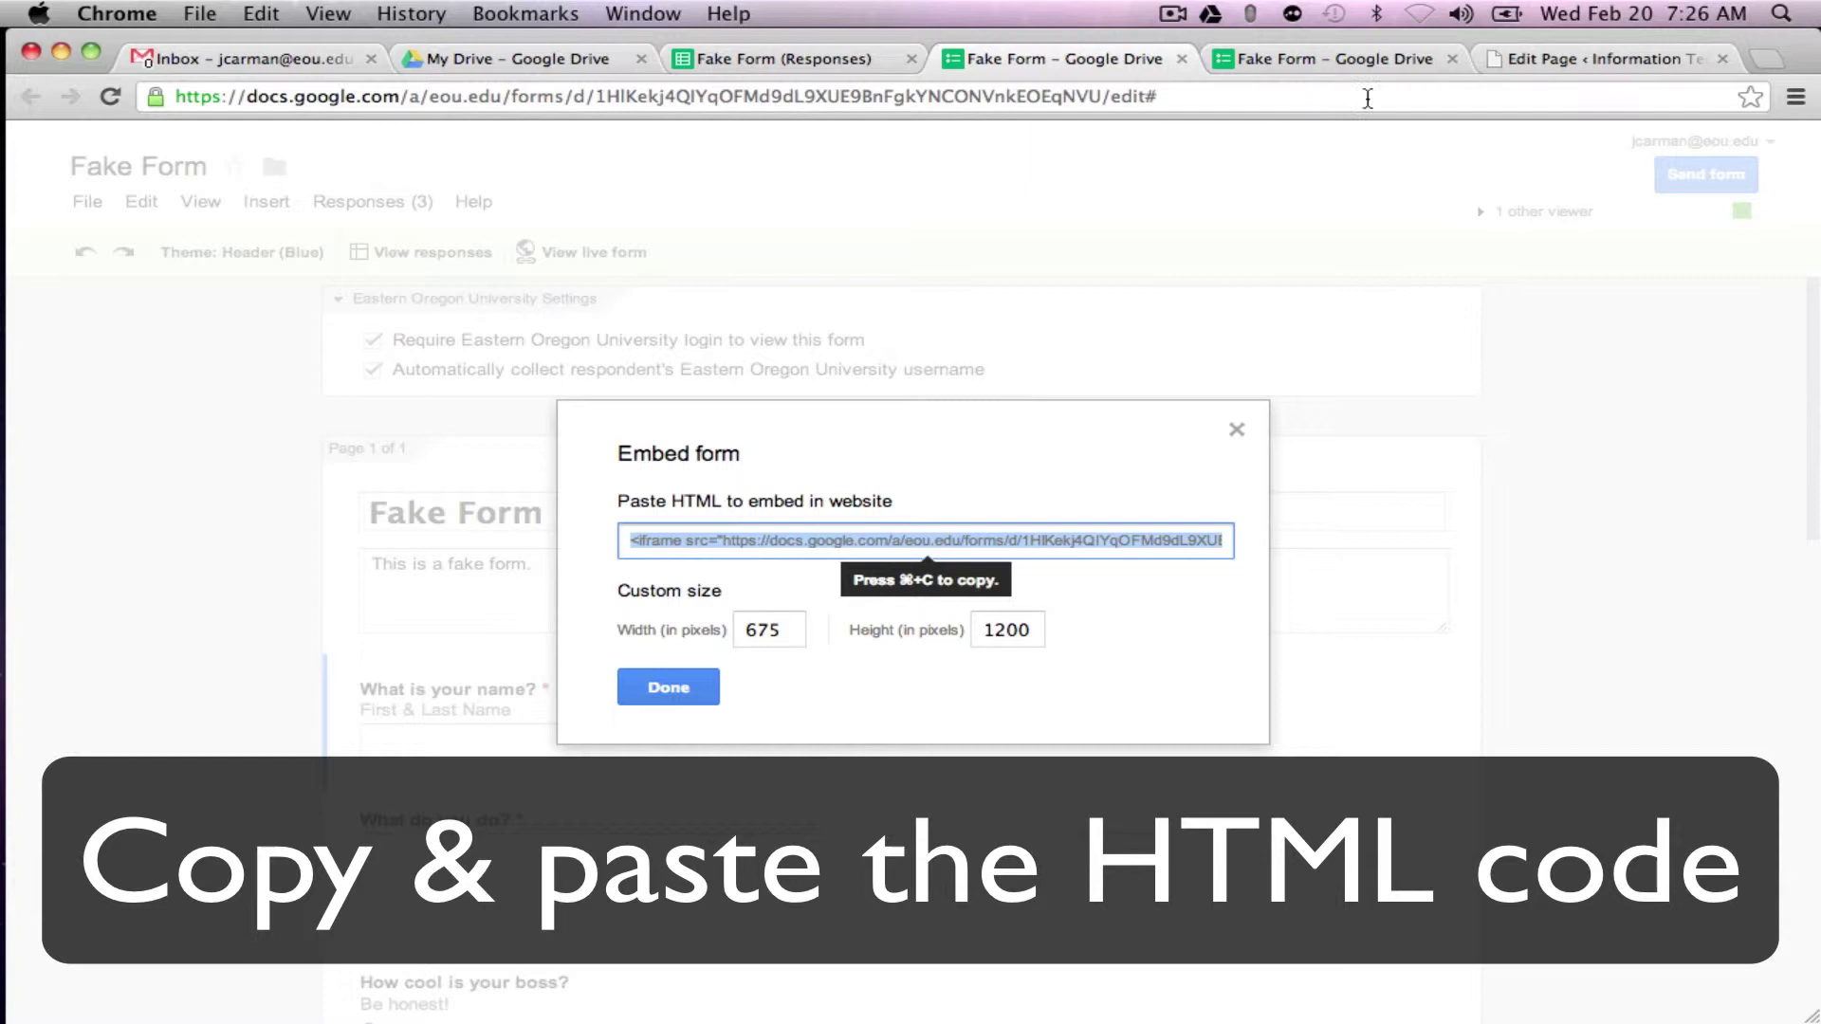
Step: Paste the iframe code into the Fake Form page's HTML editor and update the page
left_click(1539, 59)
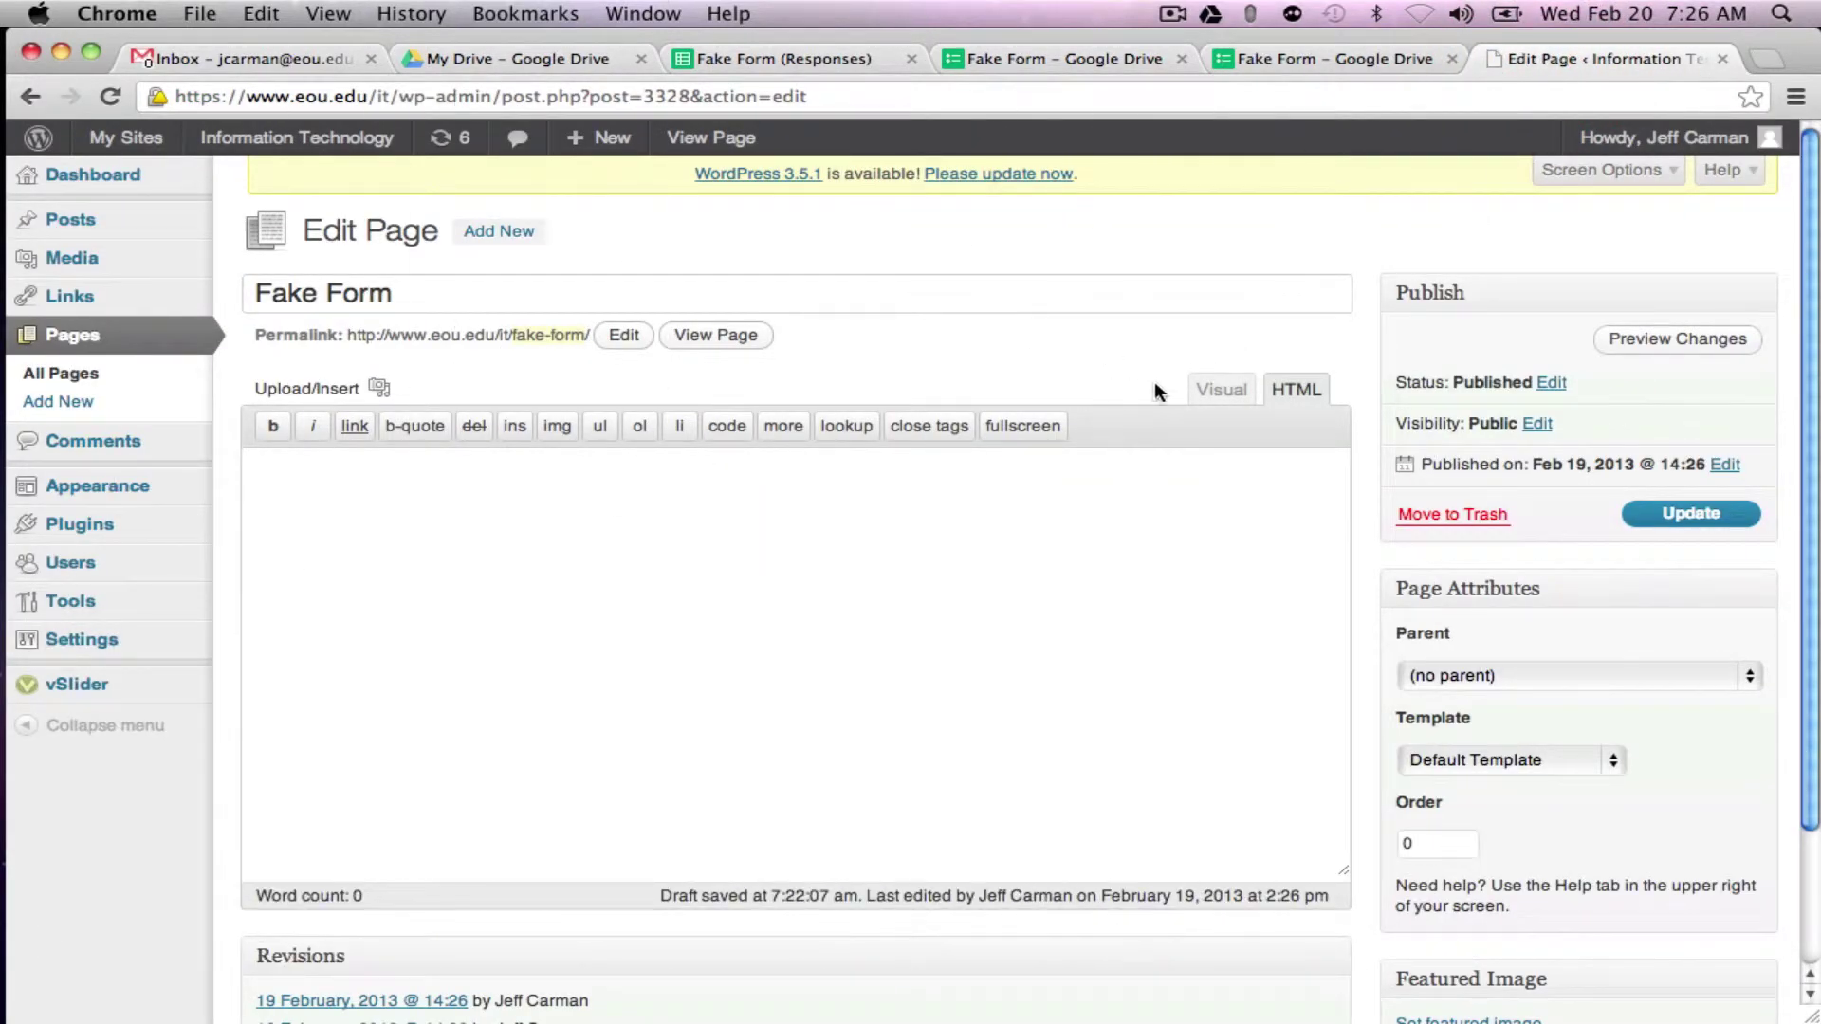
left_click(1214, 389)
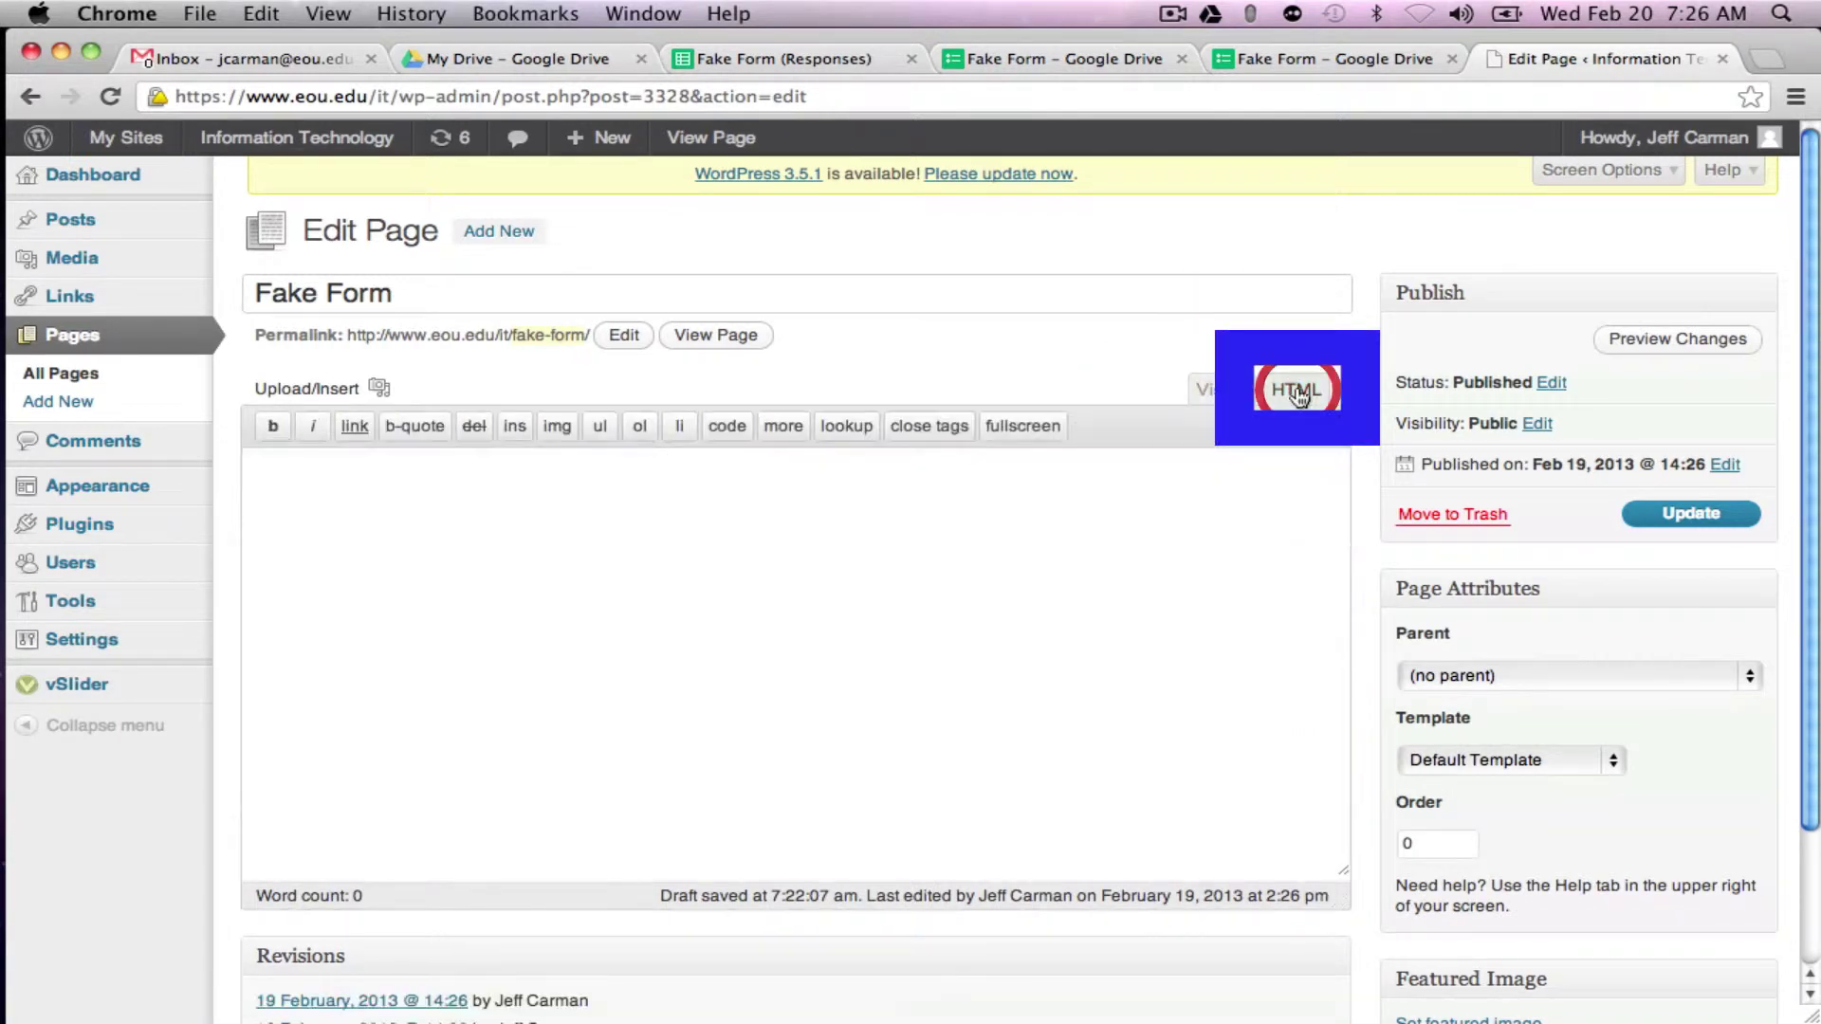
left_click(976, 494)
type("<iframe src=\"https://docs.google.com/a/eou.edu/forms/d/1HlKekj4QIYqOFMd9dL9XUE9BnFgkYNCONVnkEOEqNVU/viewform?embedded=true#start=embed\" width=\"675\" height=\"1200\" frameborder=\"0\" marginheight=\"0\" marginwidth=\"0\">Loading...</iframe>")
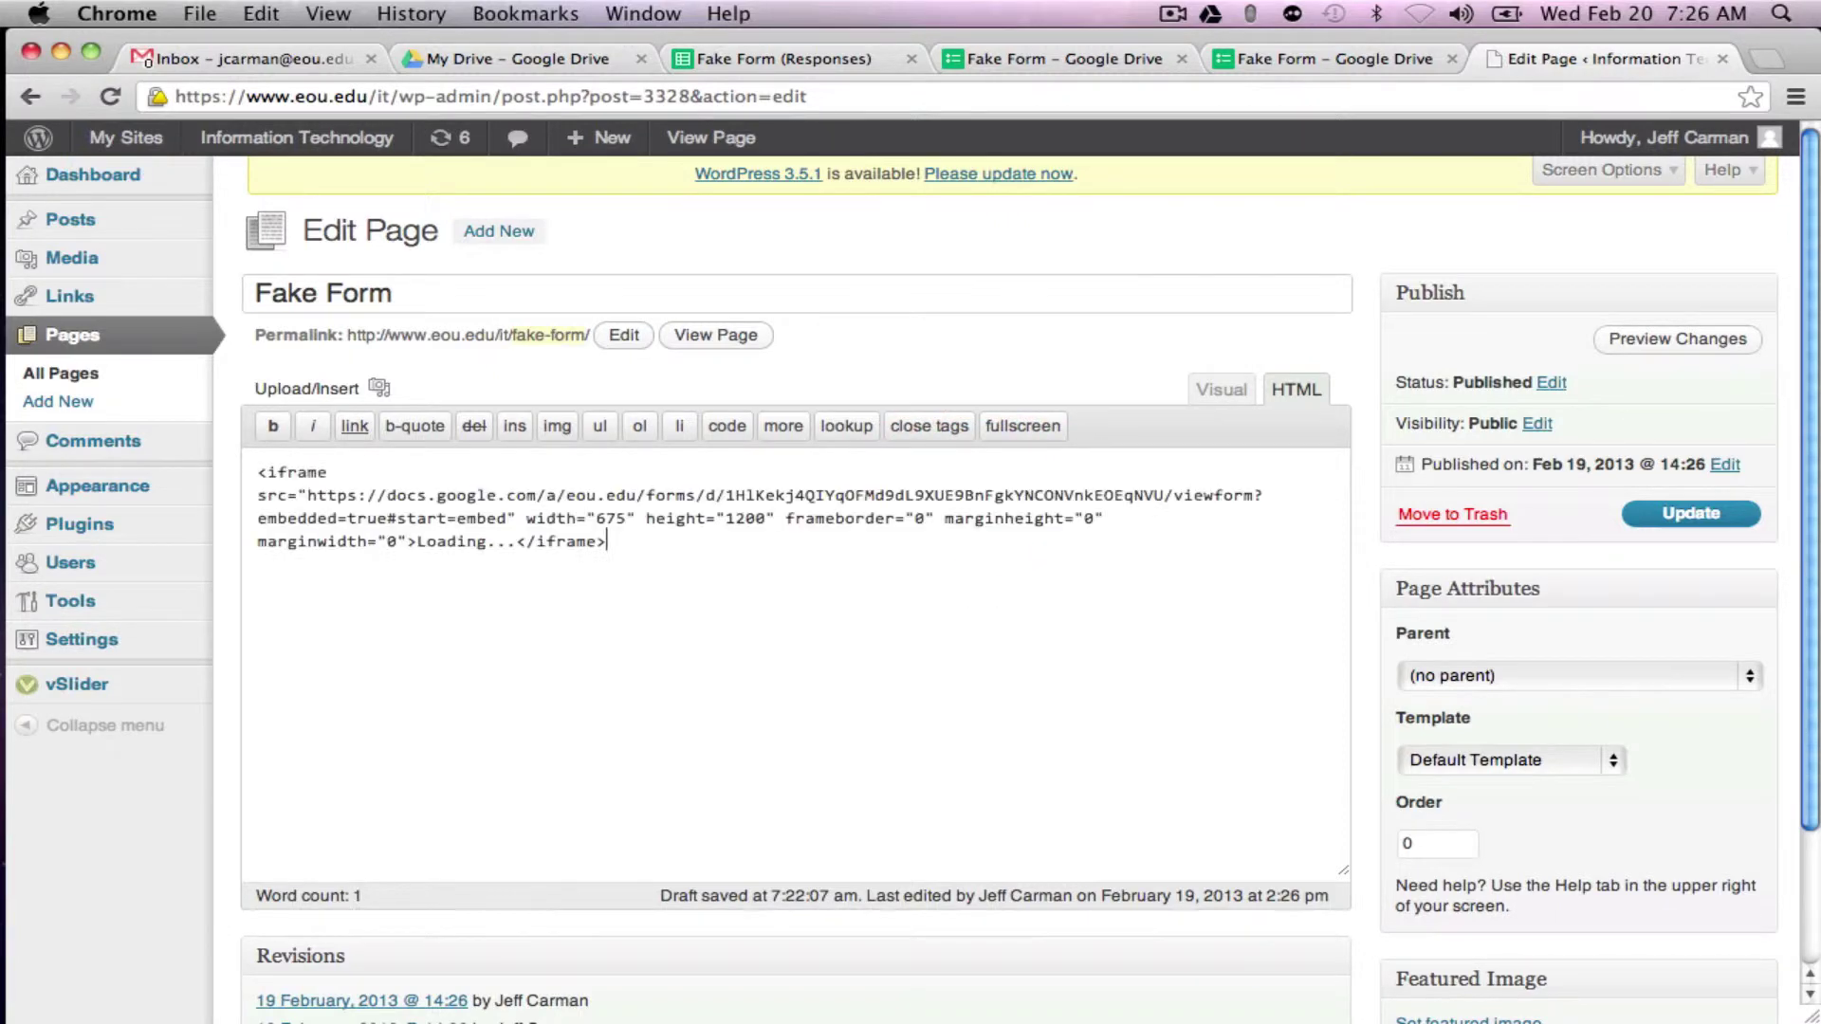
left_click(1655, 519)
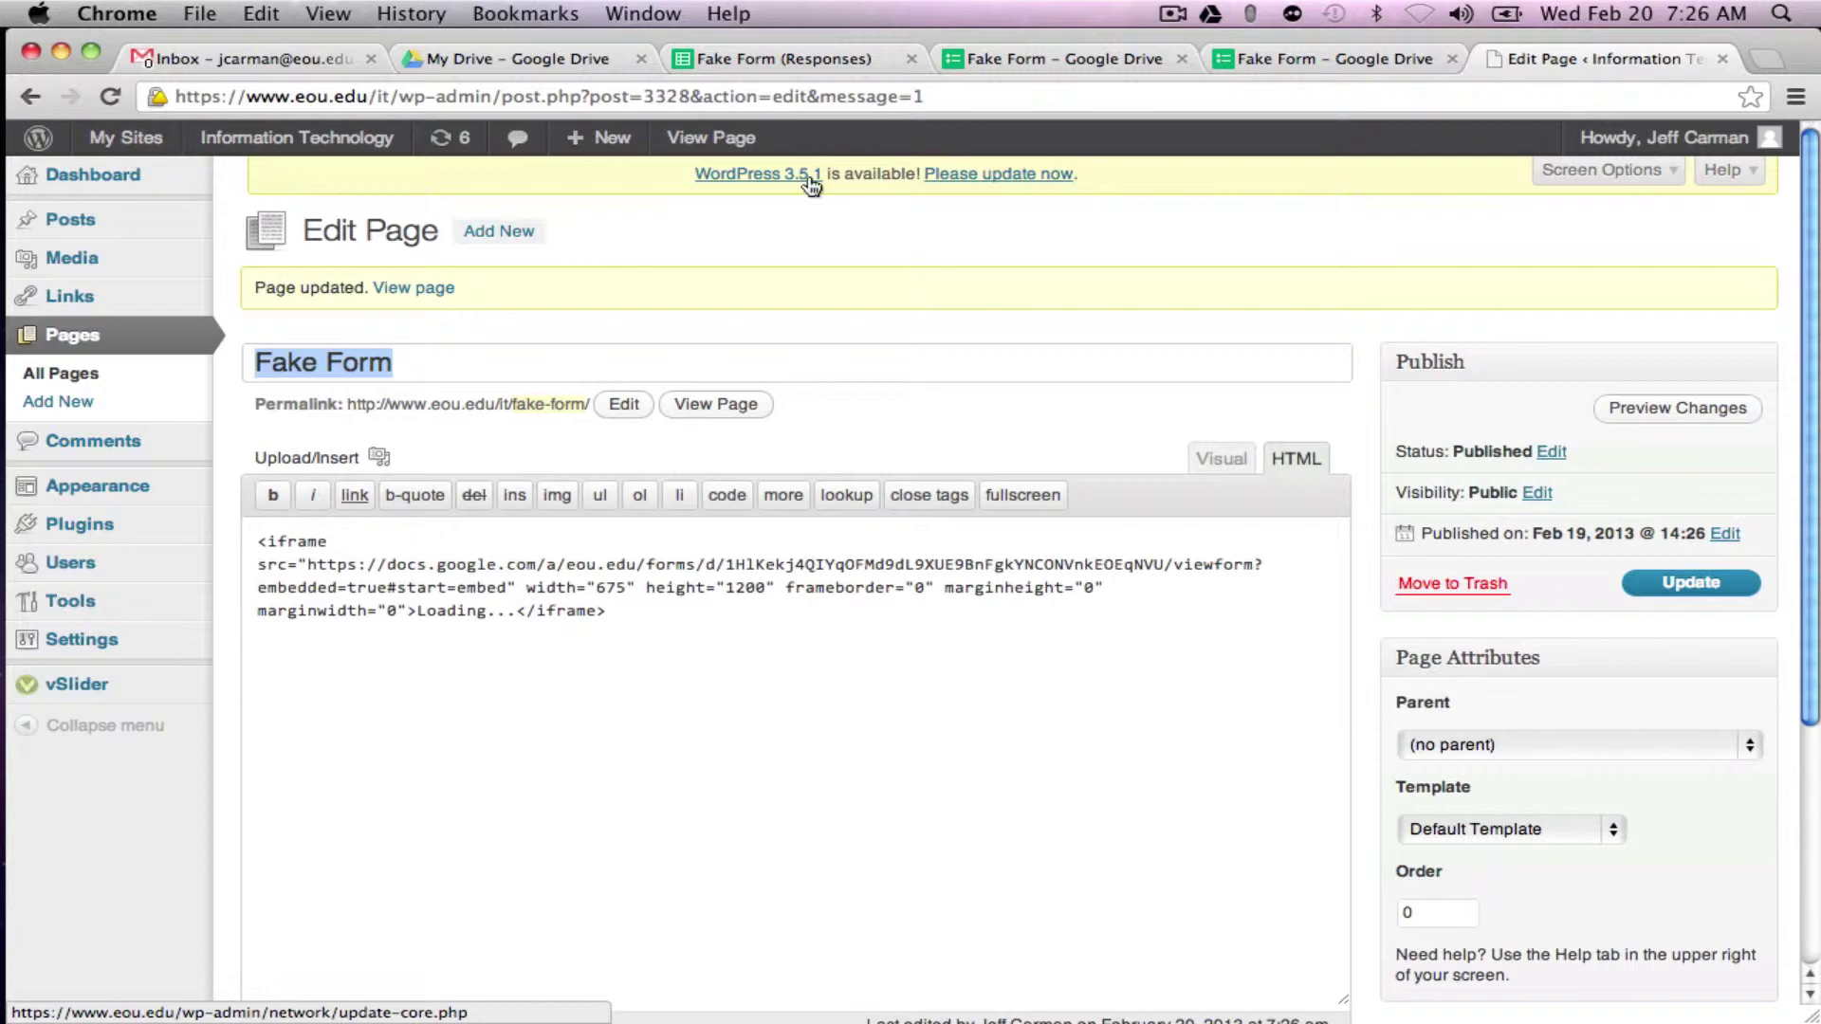
Step: View the live Fake Form page and scroll down through the embedded form
left_click(727, 150)
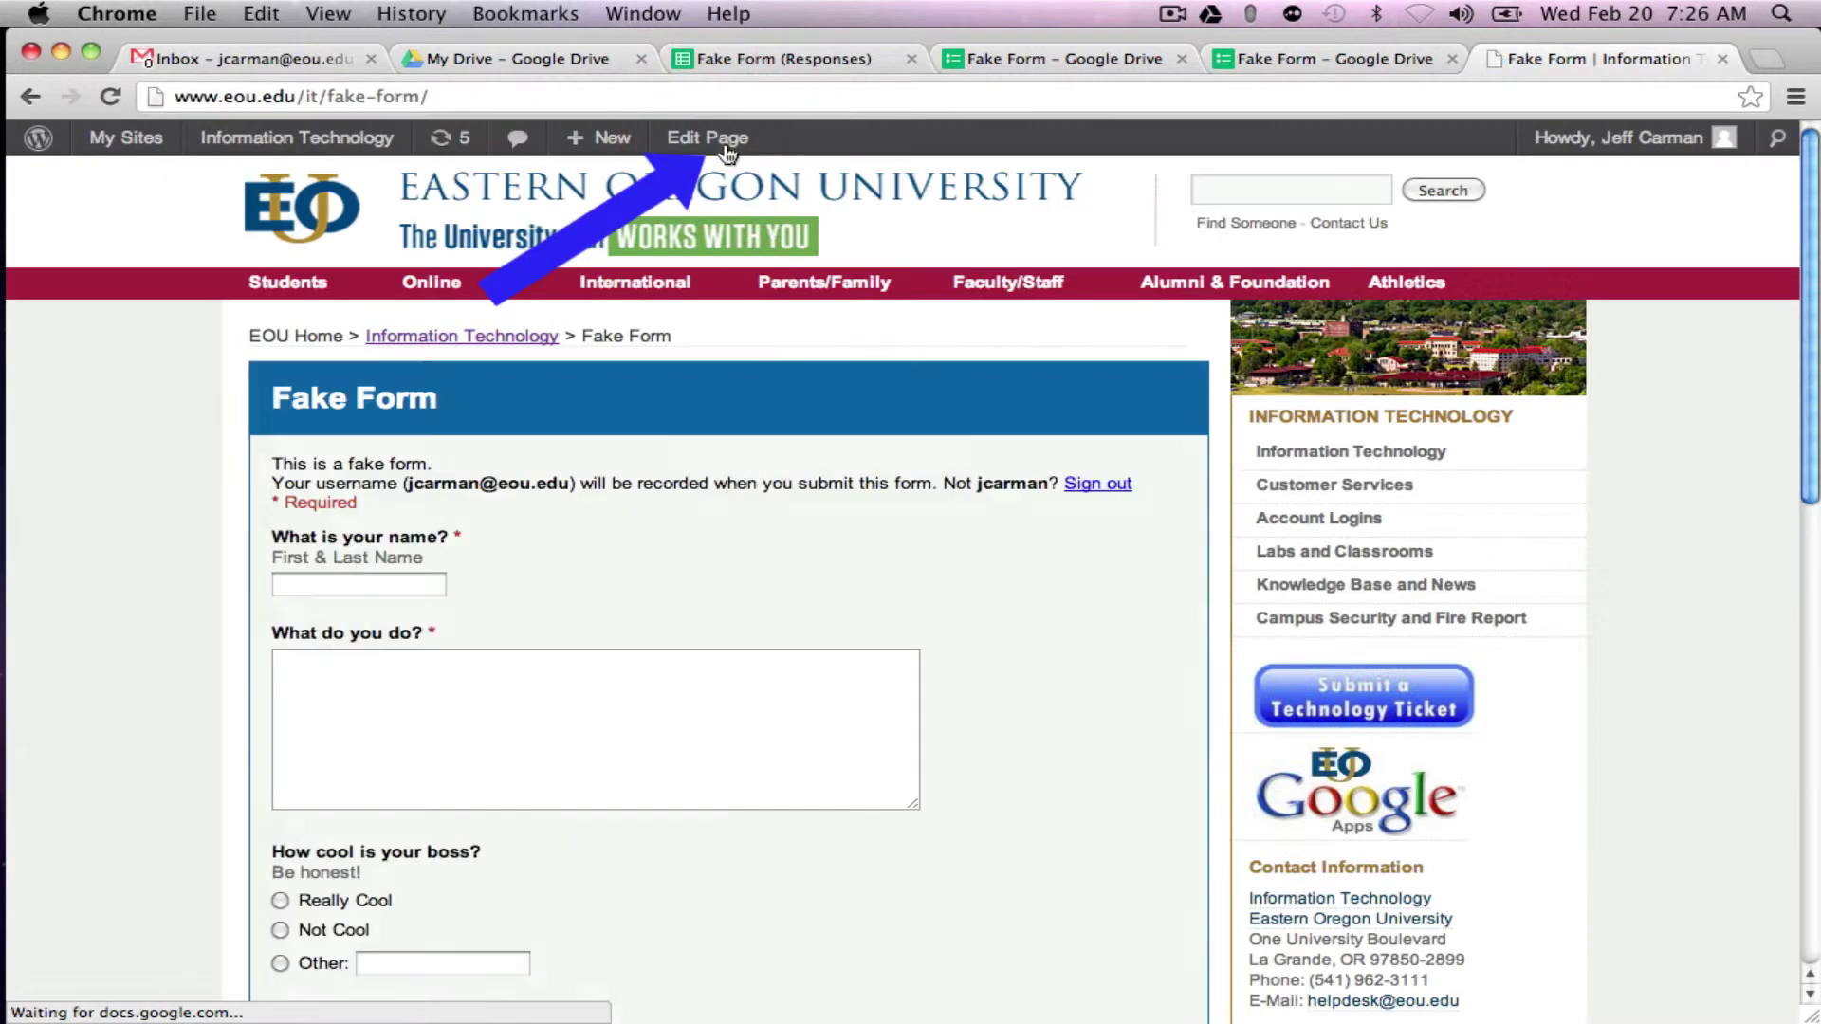
scroll(1200, 328, "down", 15)
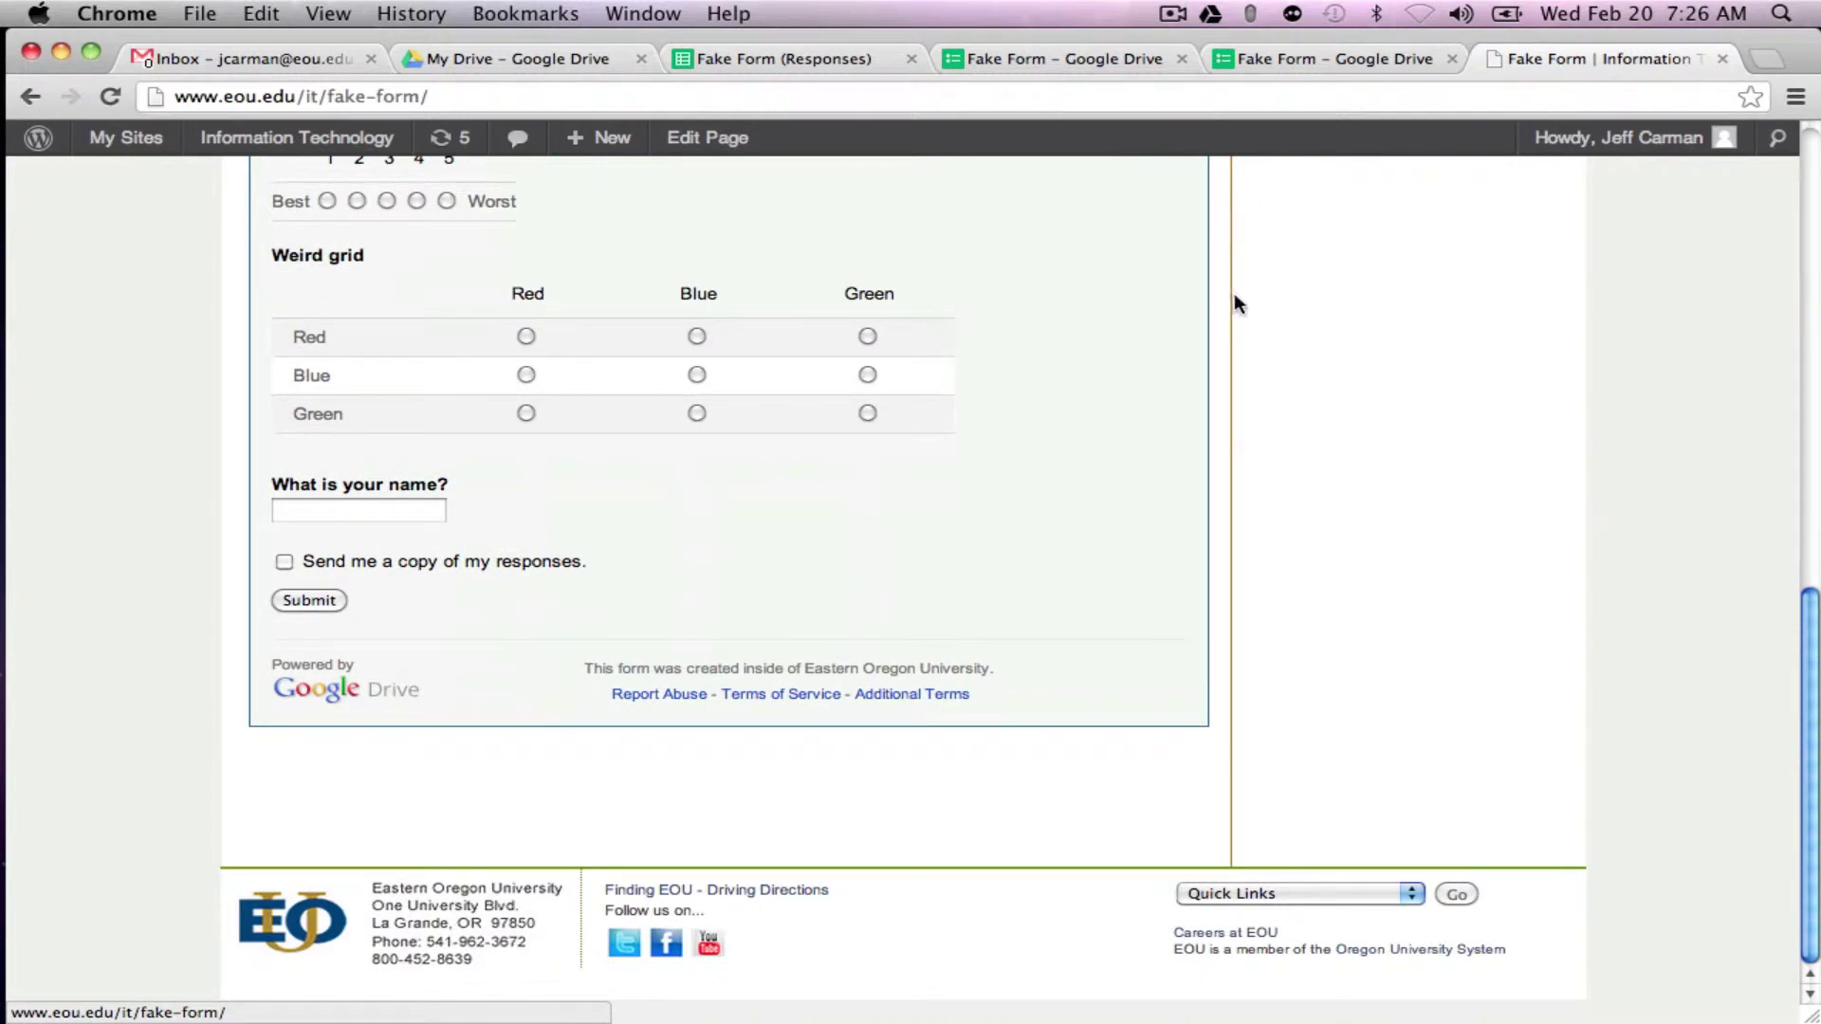
Step: Reopen the page editor, change the iframe height from 1200 to 800, and update the page
left_click(700, 138)
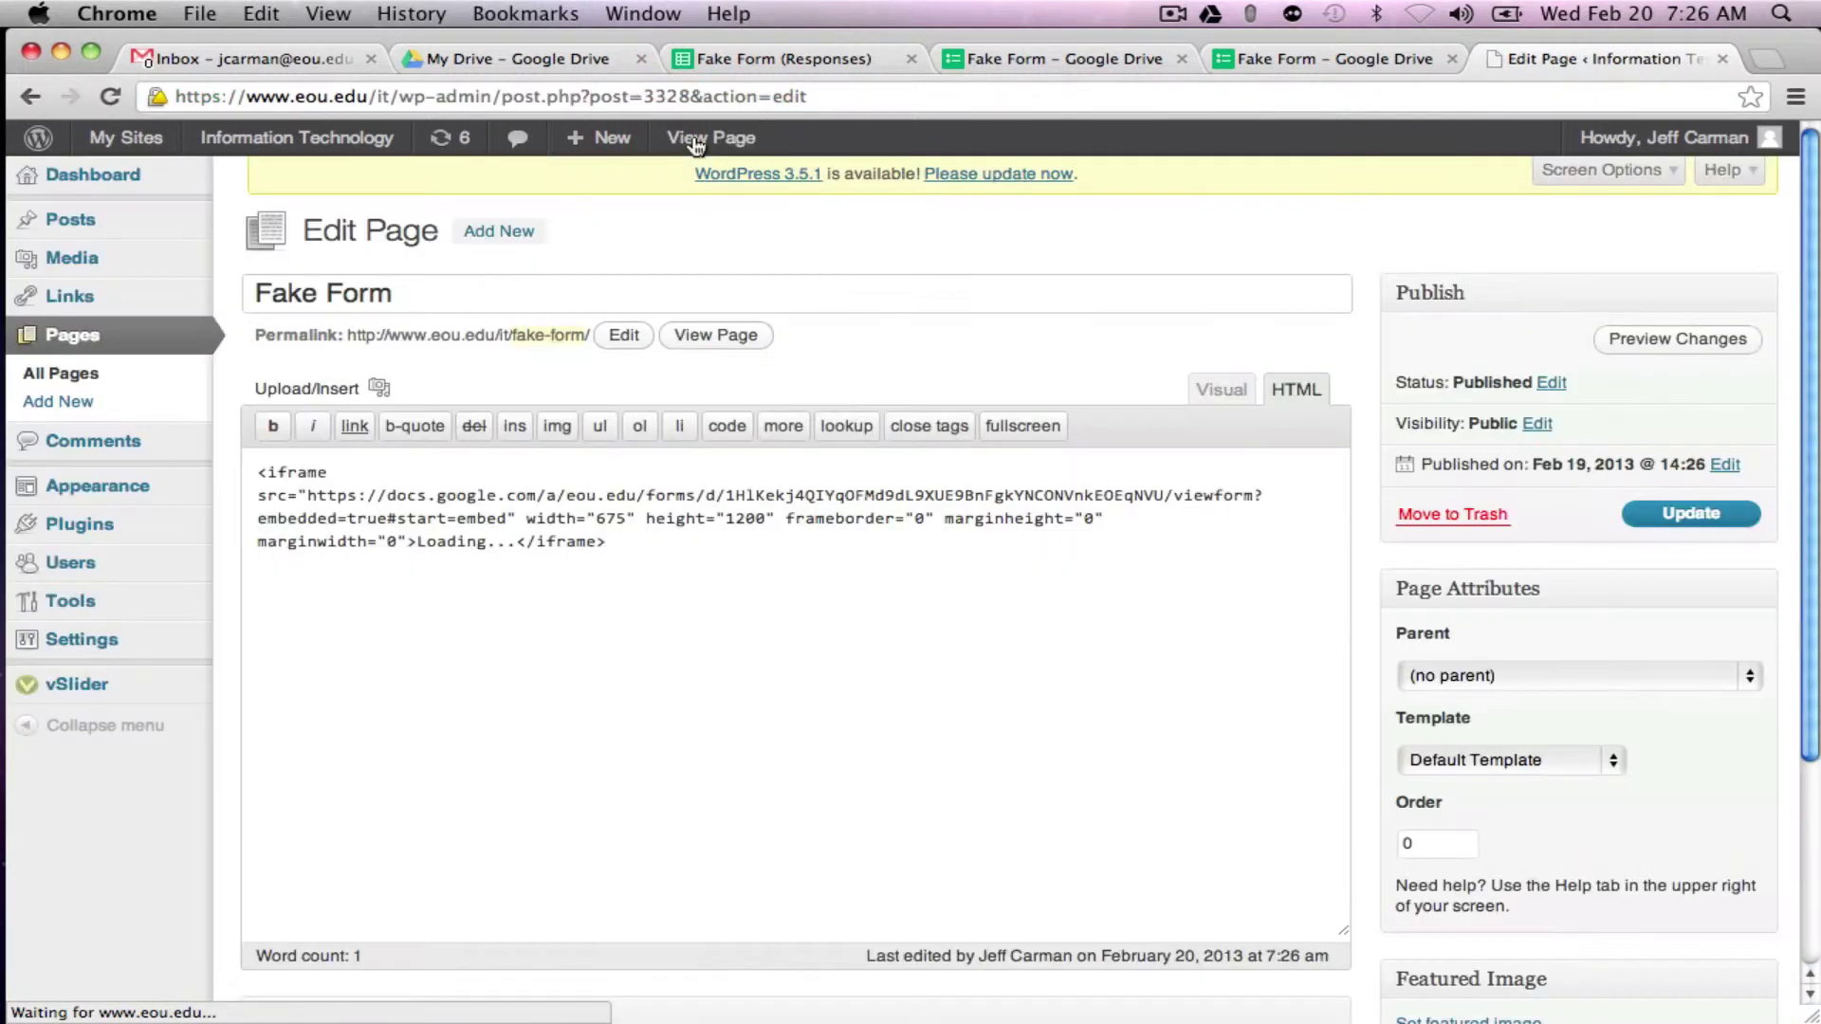
left_click(736, 518)
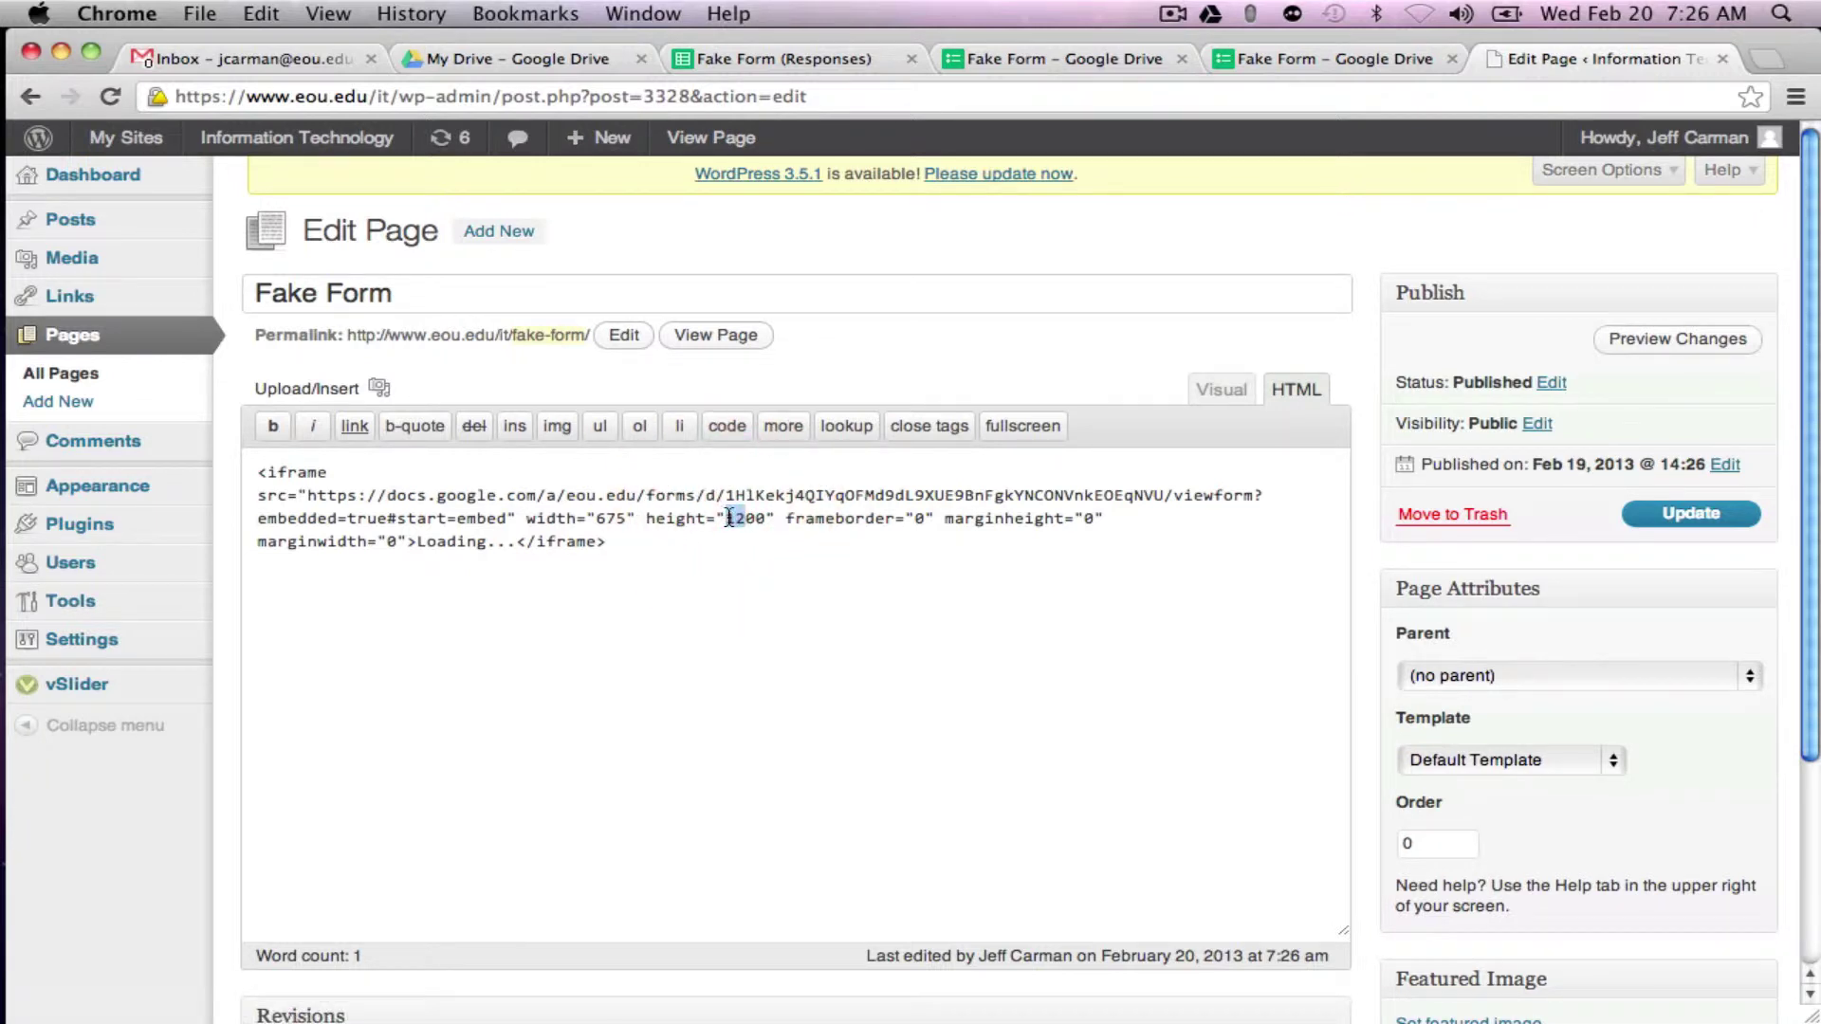
key("BackSpace")
key("BackSpace")
type("8")
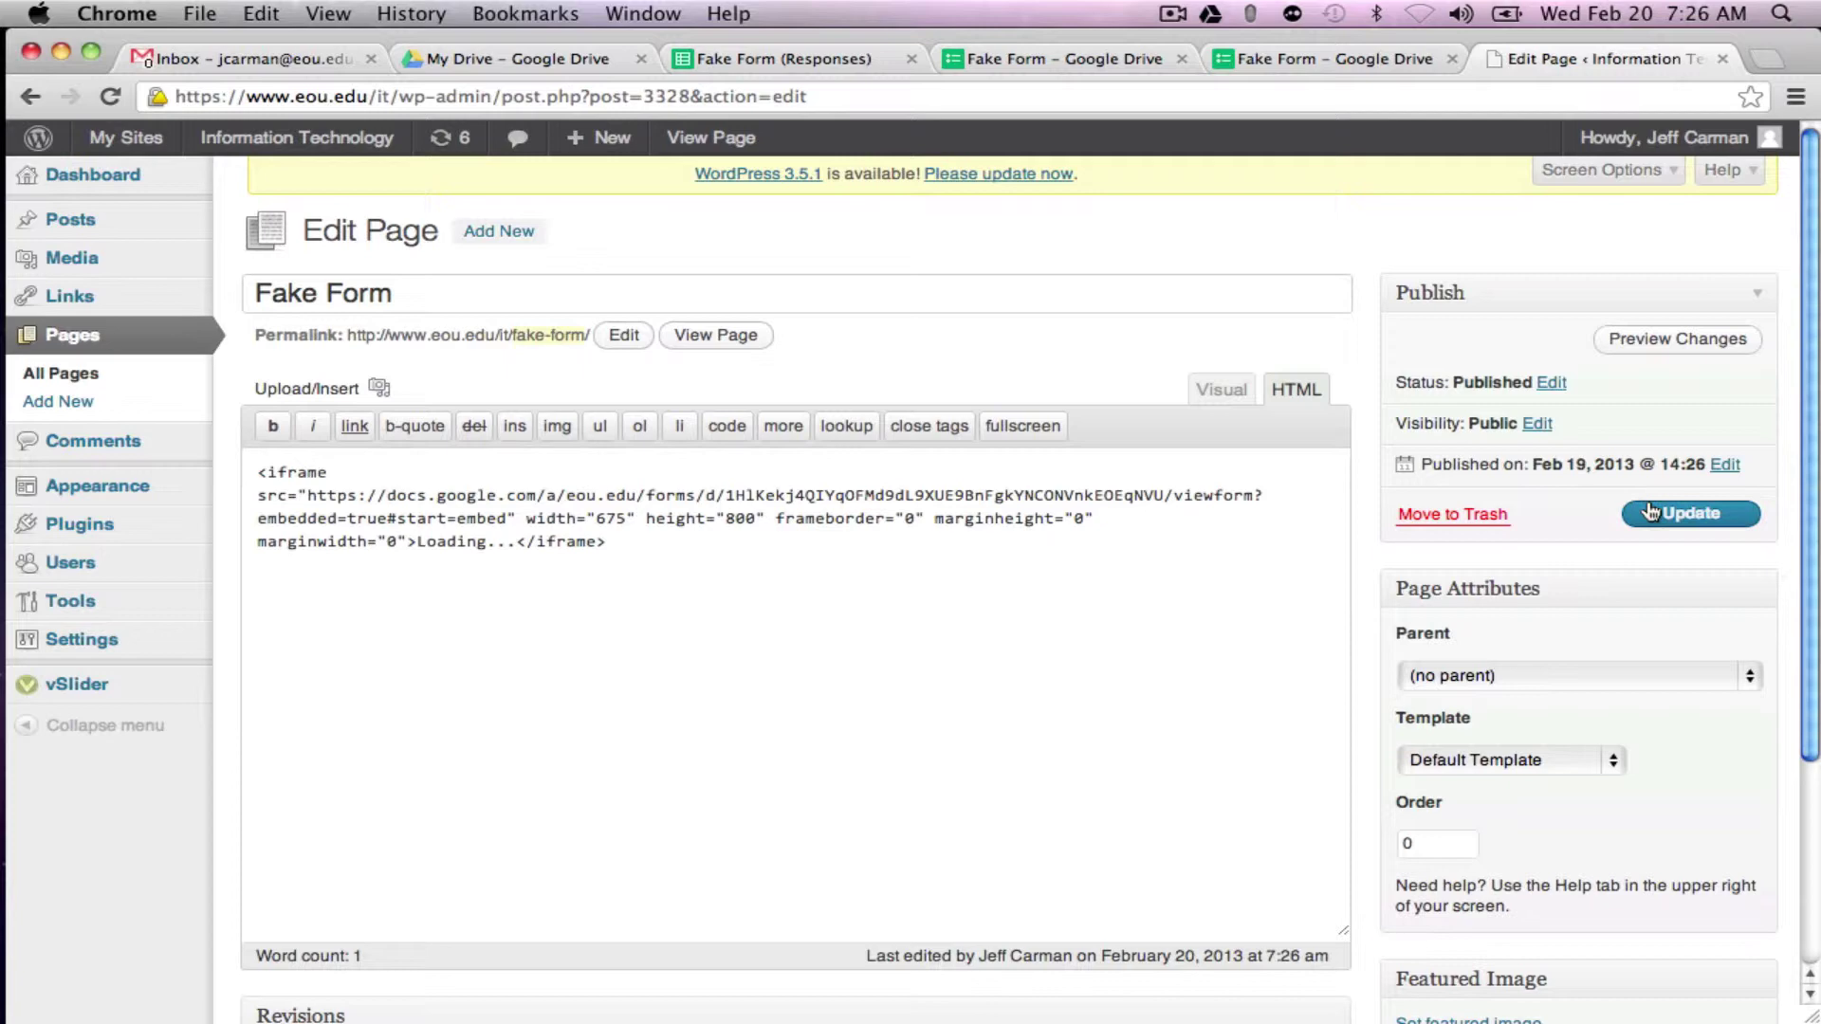
left_click(1649, 511)
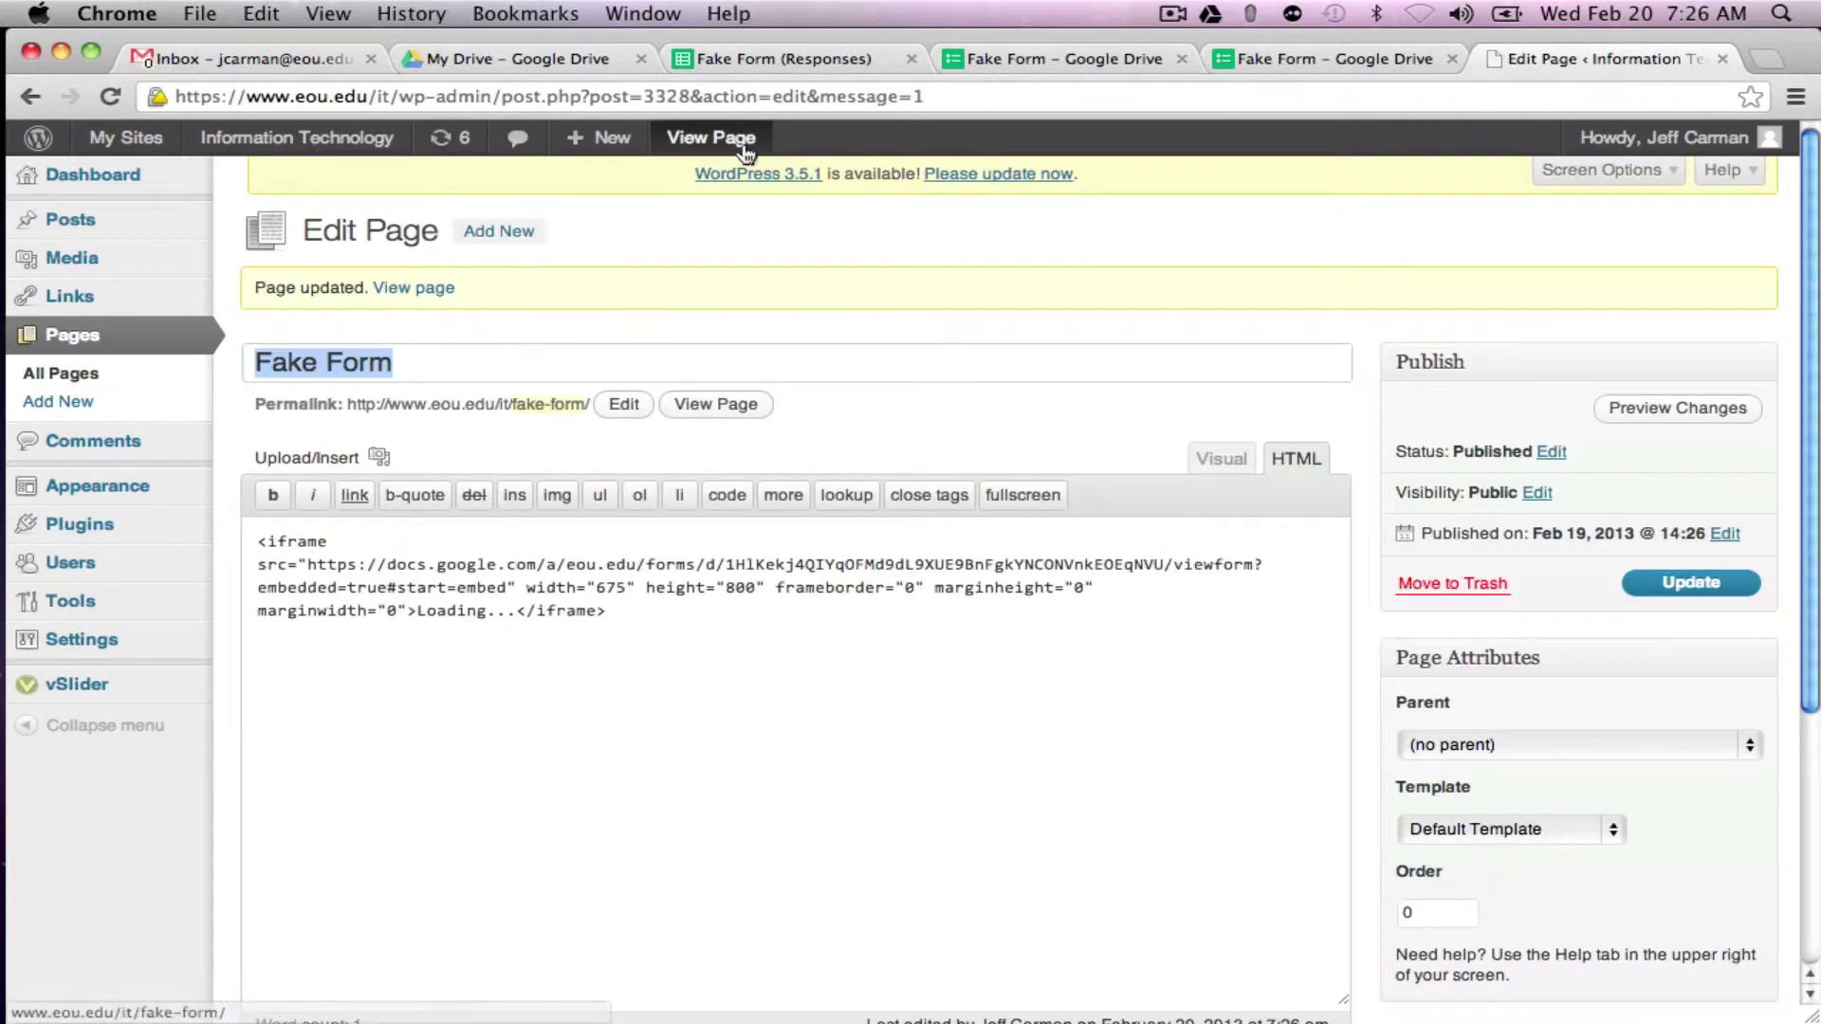
Step: View the live page and scroll through the embedded form in its 800-pixel frame
left_click(723, 140)
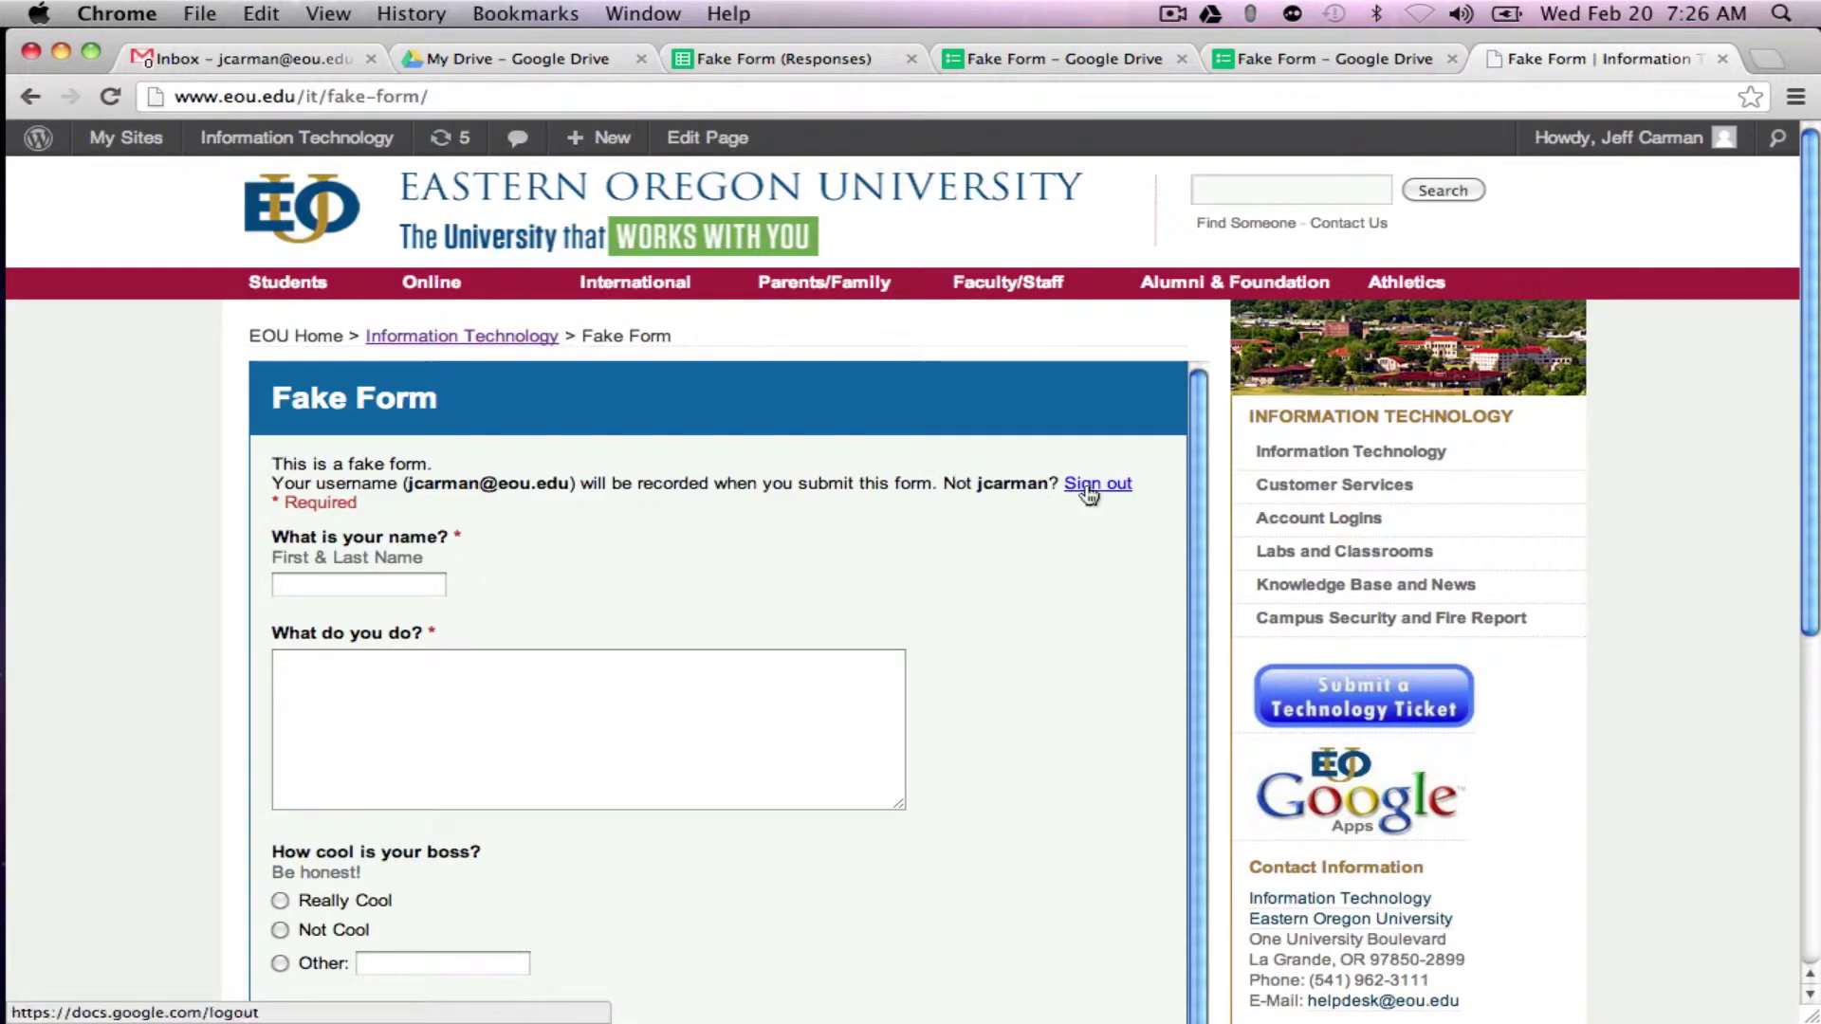
left_click_drag(1197, 482, 1178, 480)
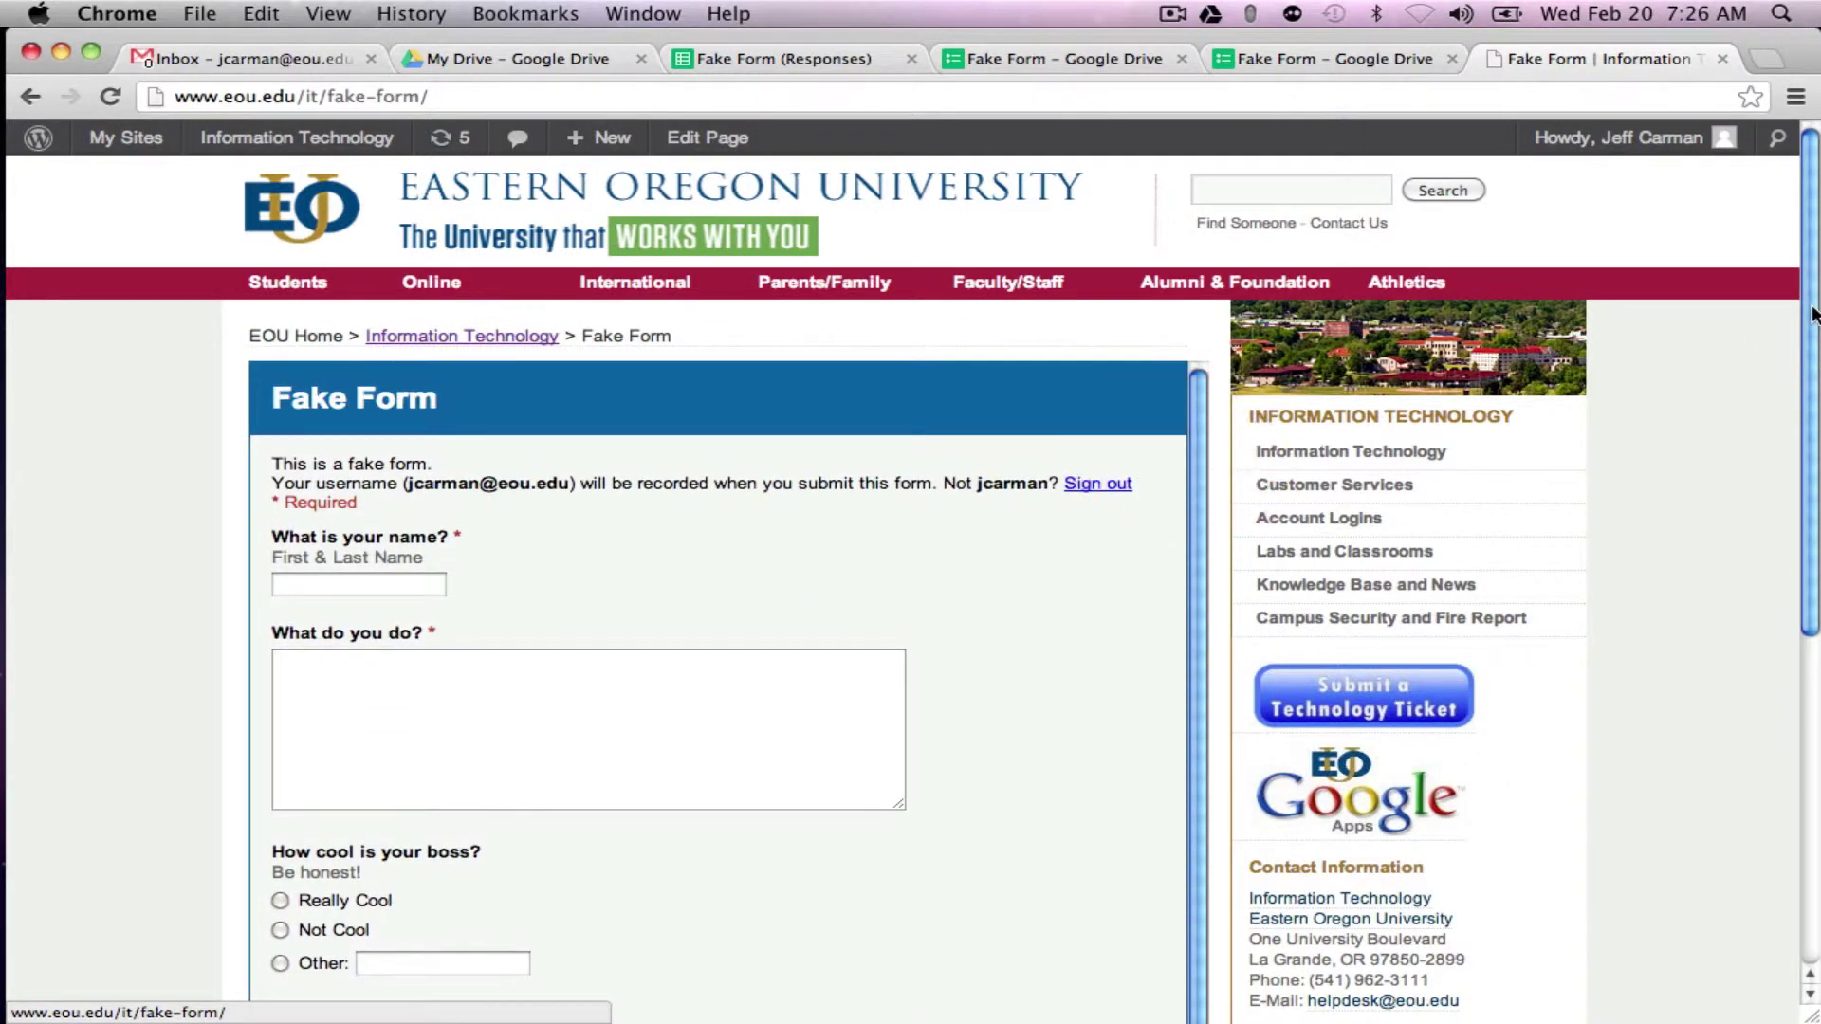
left_click_drag(1812, 327, 1812, 616)
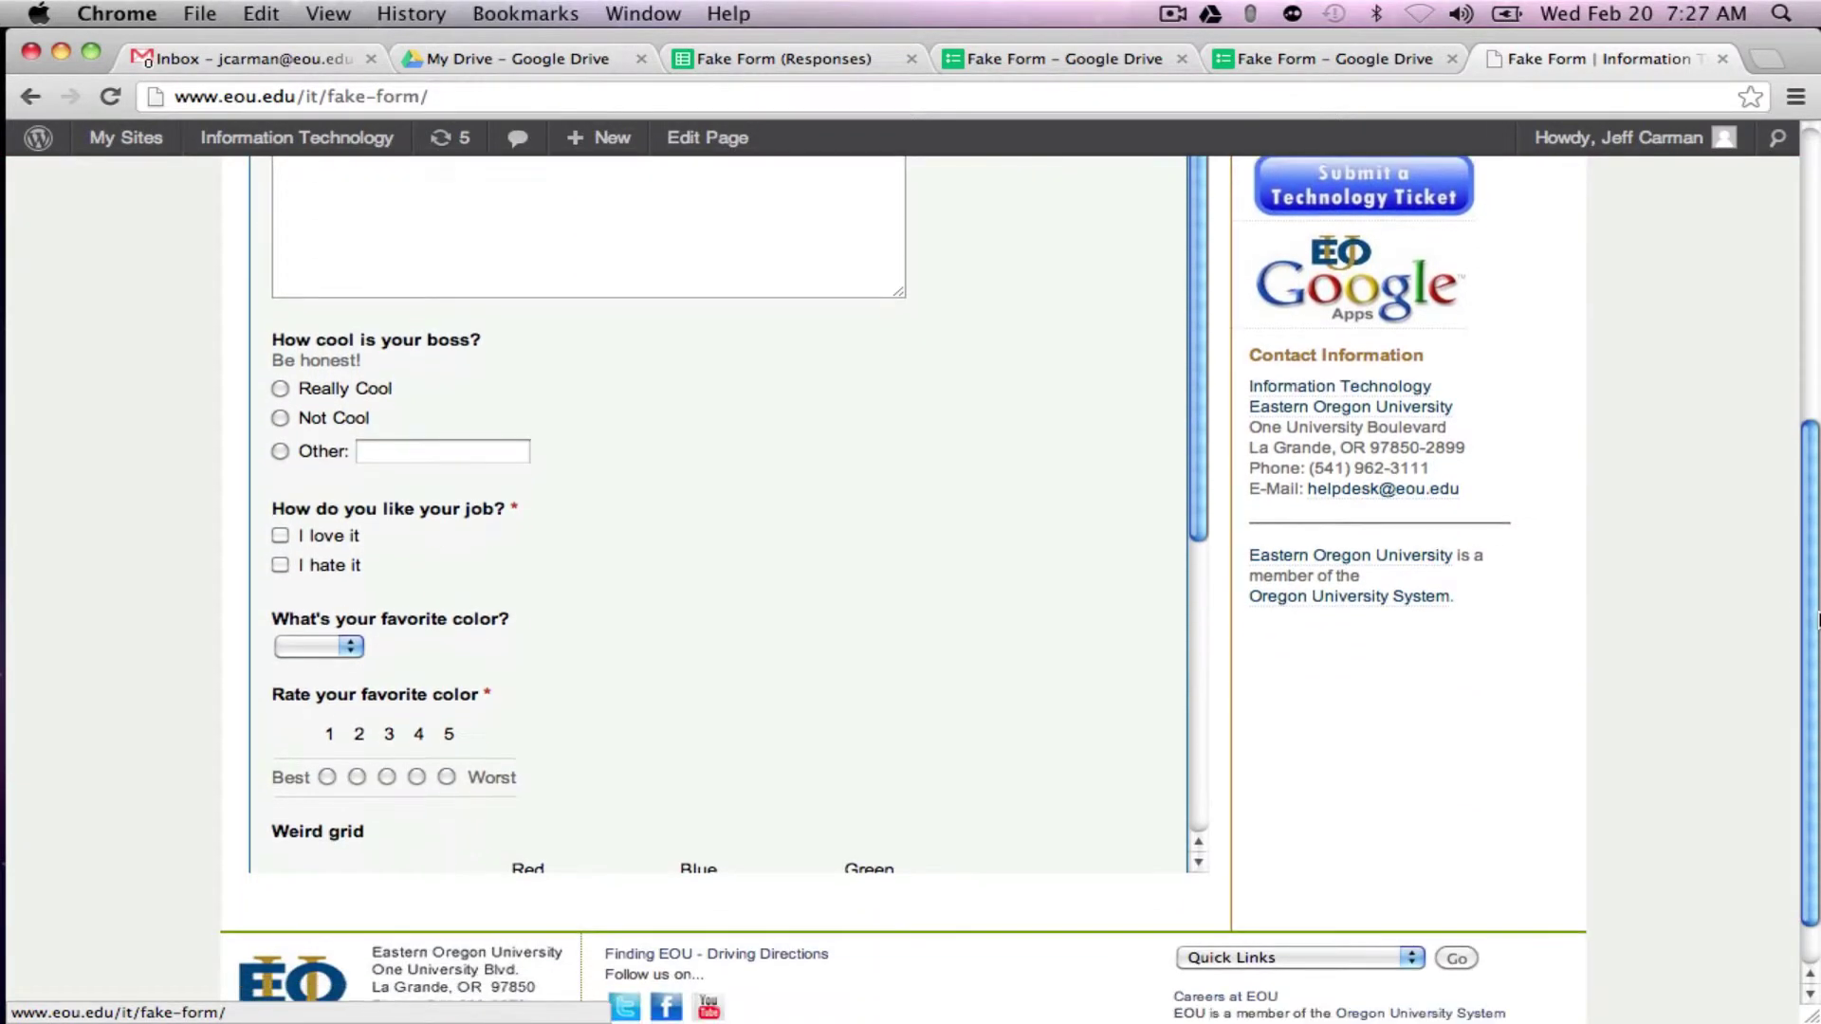
left_click_drag(1199, 455, 1226, 797)
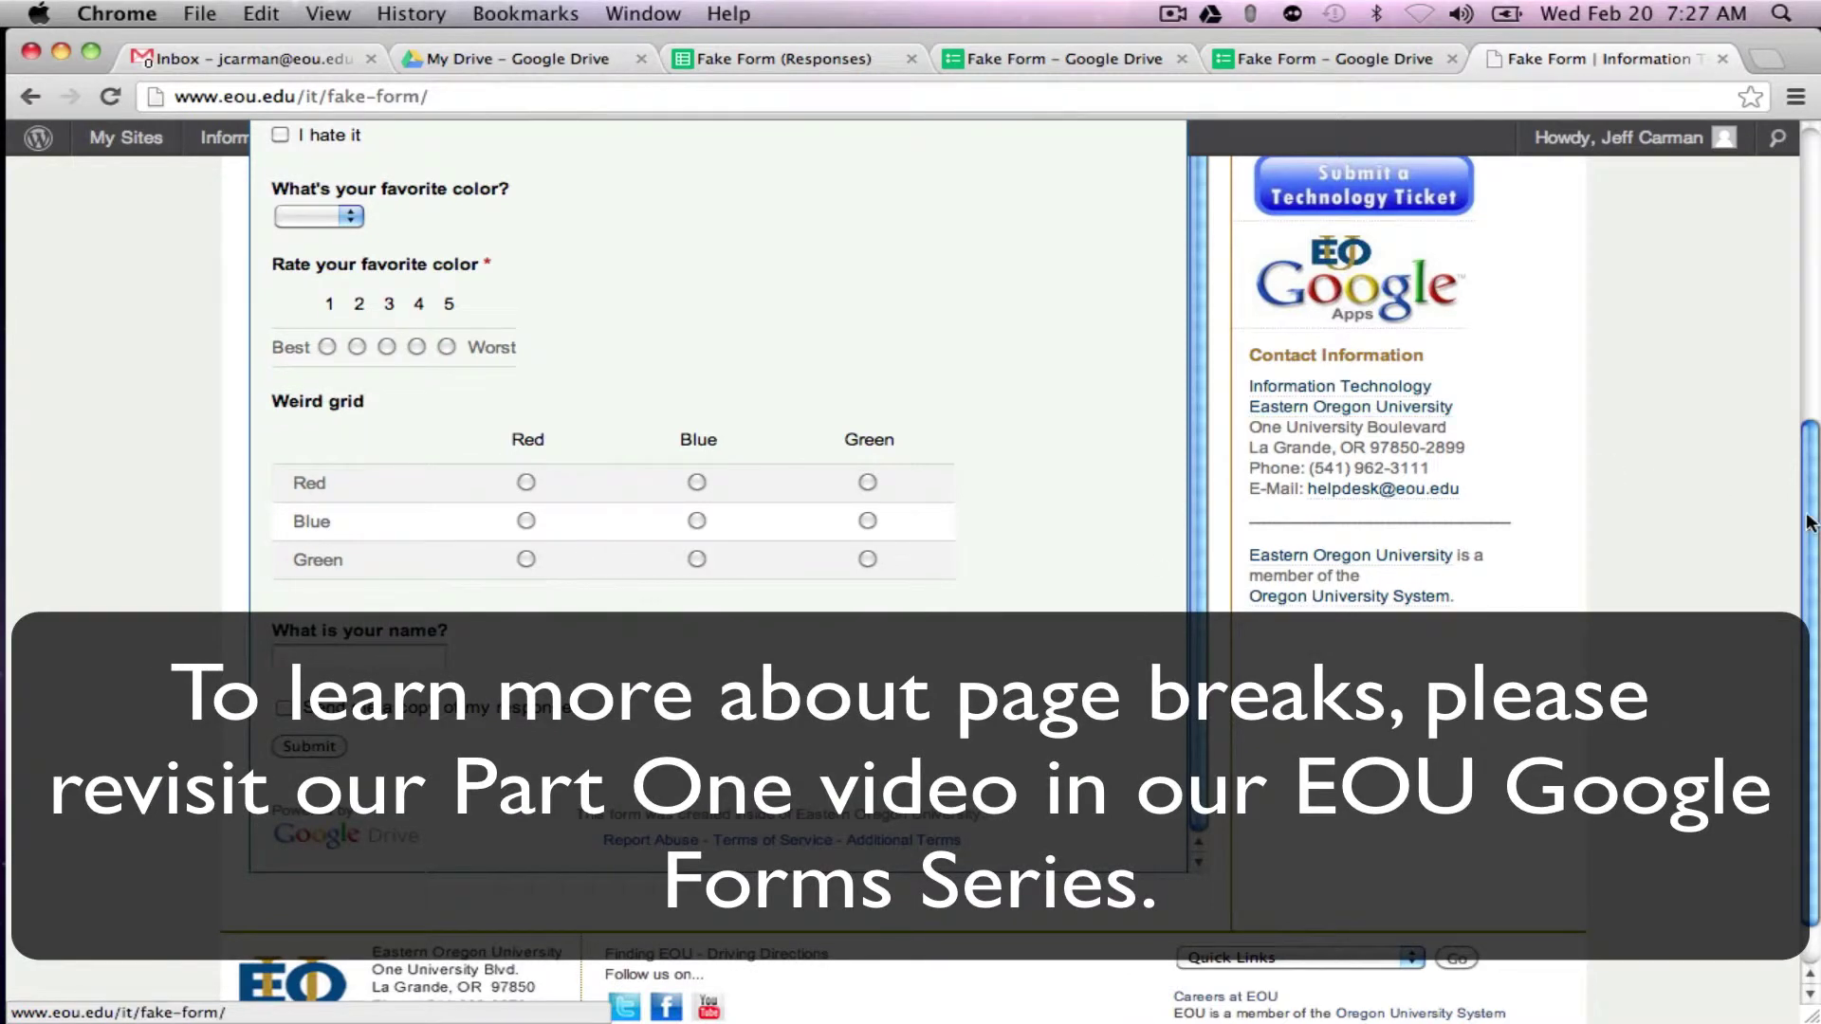
left_click_drag(1811, 522, 1816, 218)
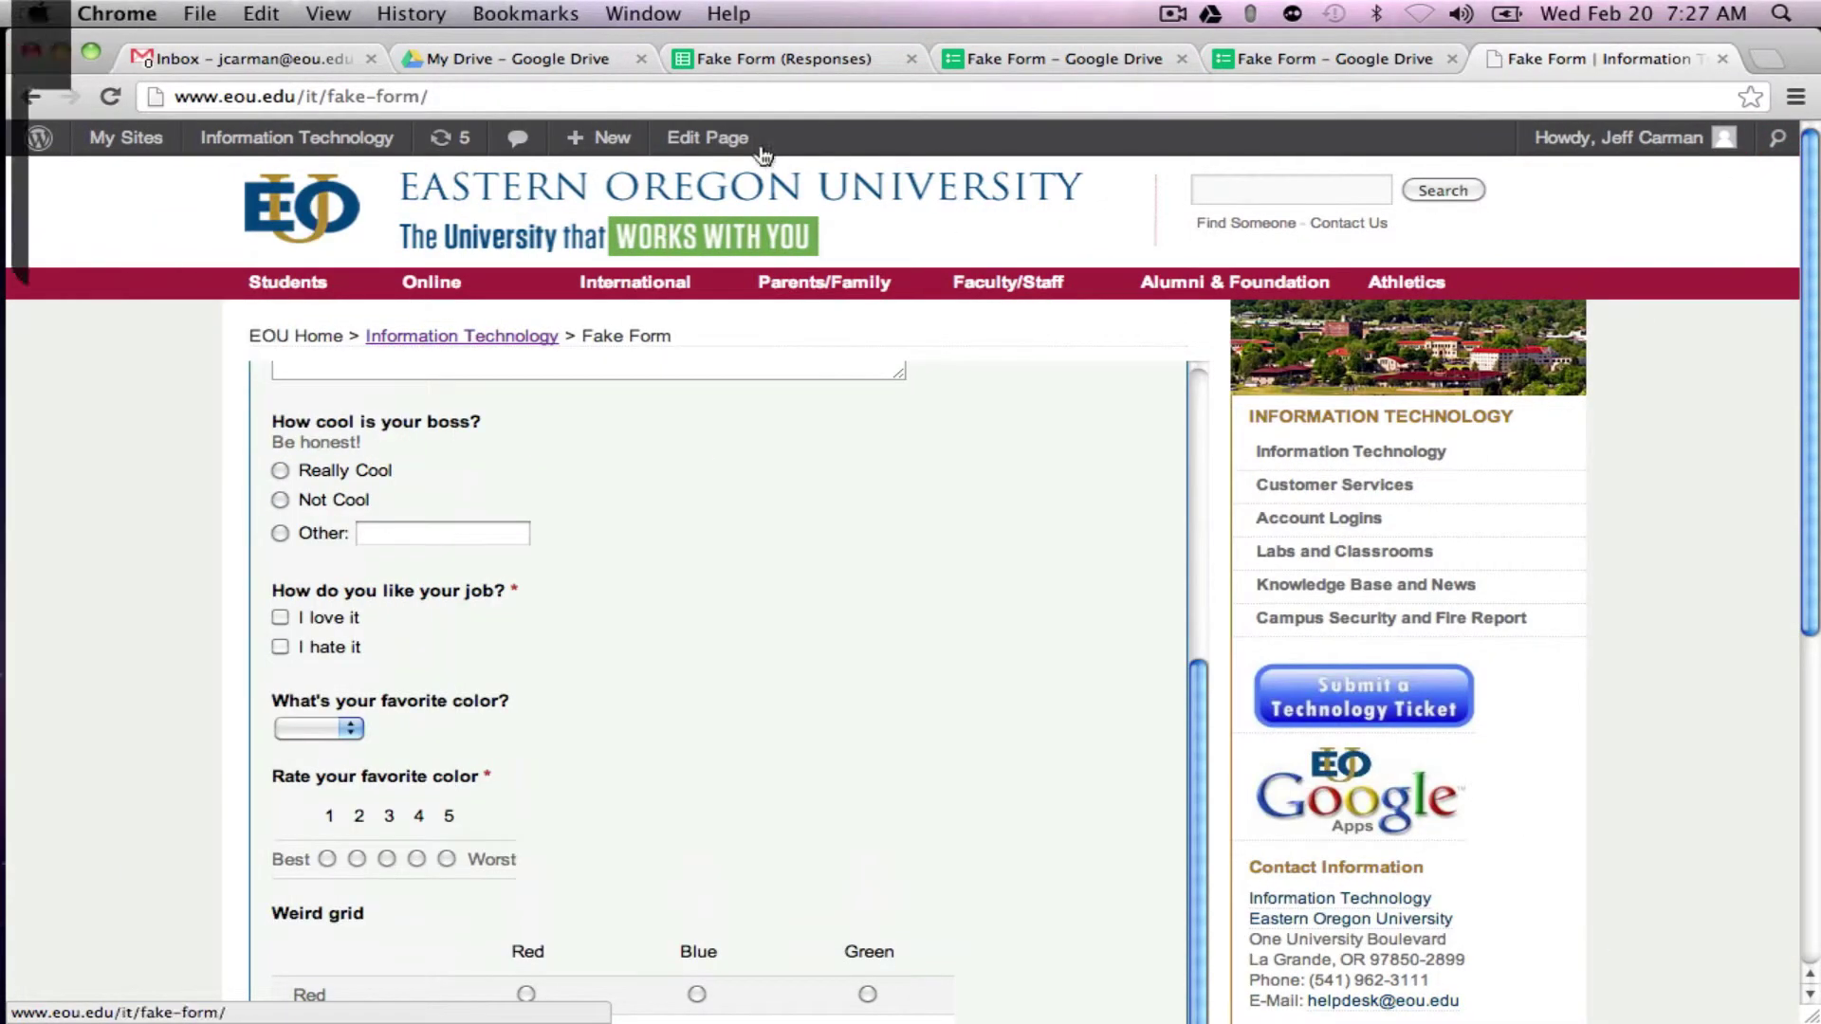
Step: Change the embedded iframe height from 800 to 1200 and update the Fake Form page
left_click(727, 142)
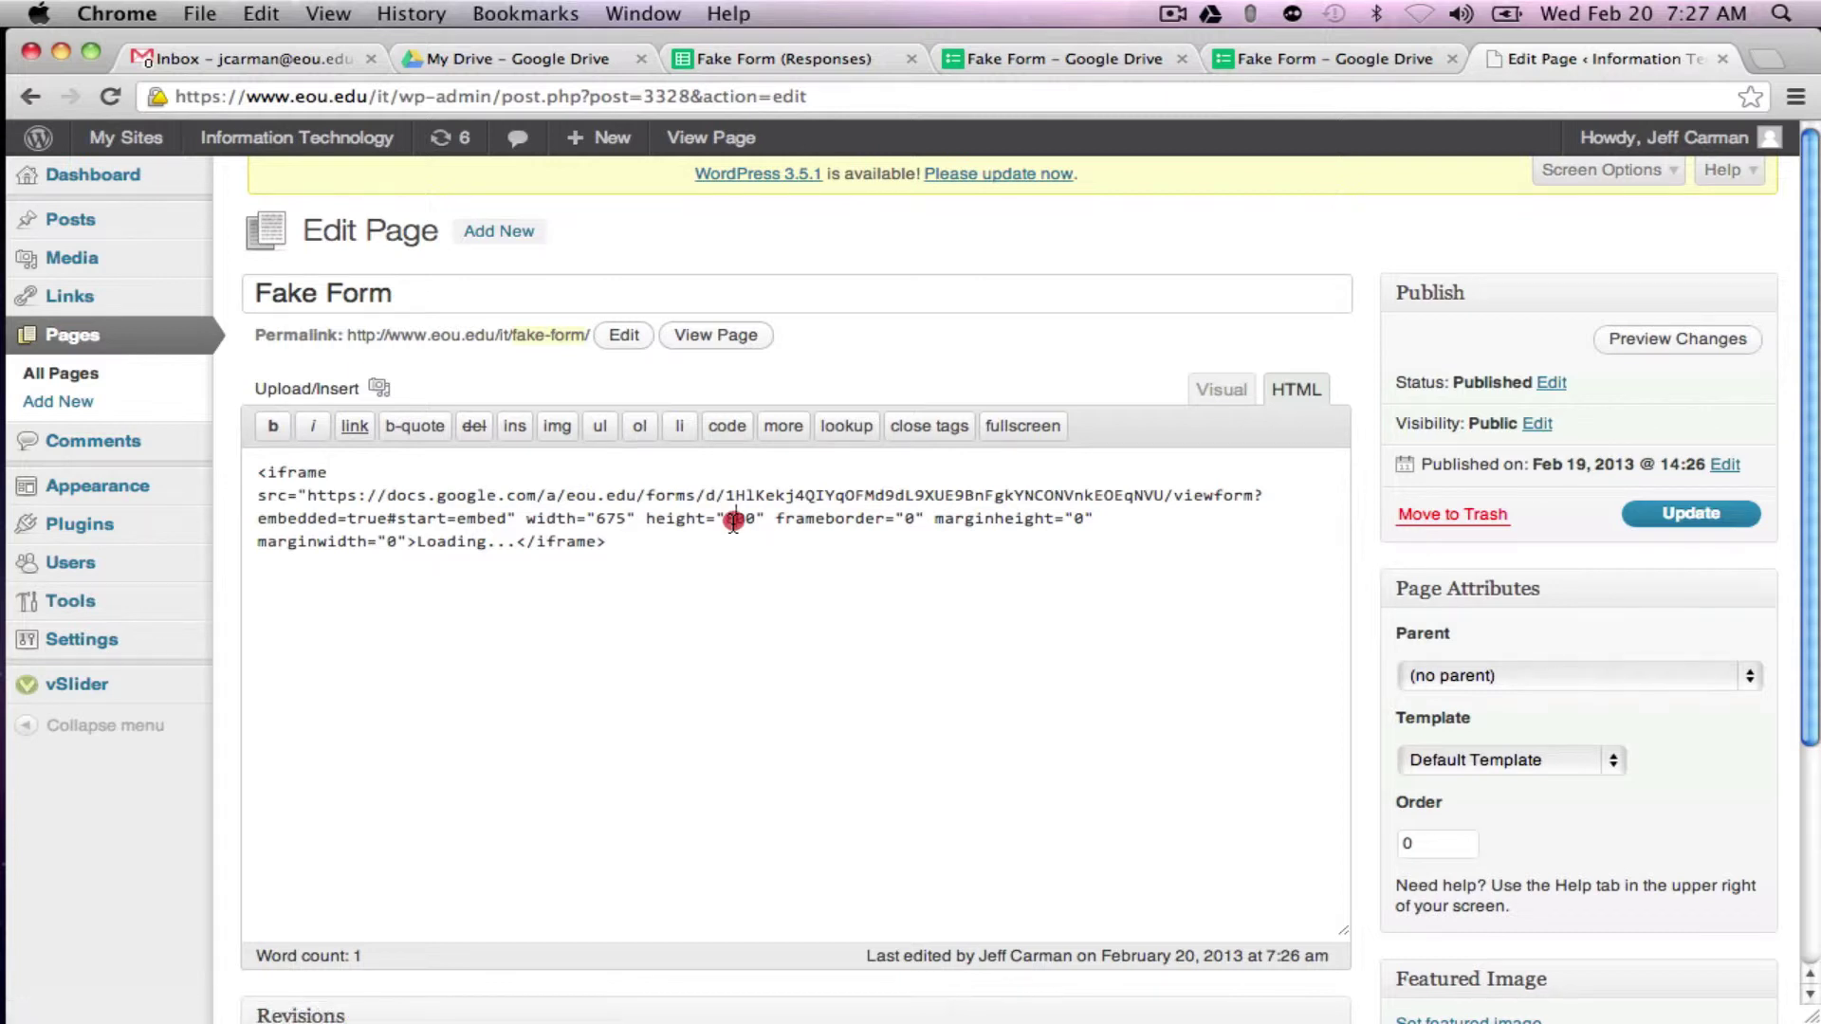
left_click_drag(735, 524, 726, 522)
type("12")
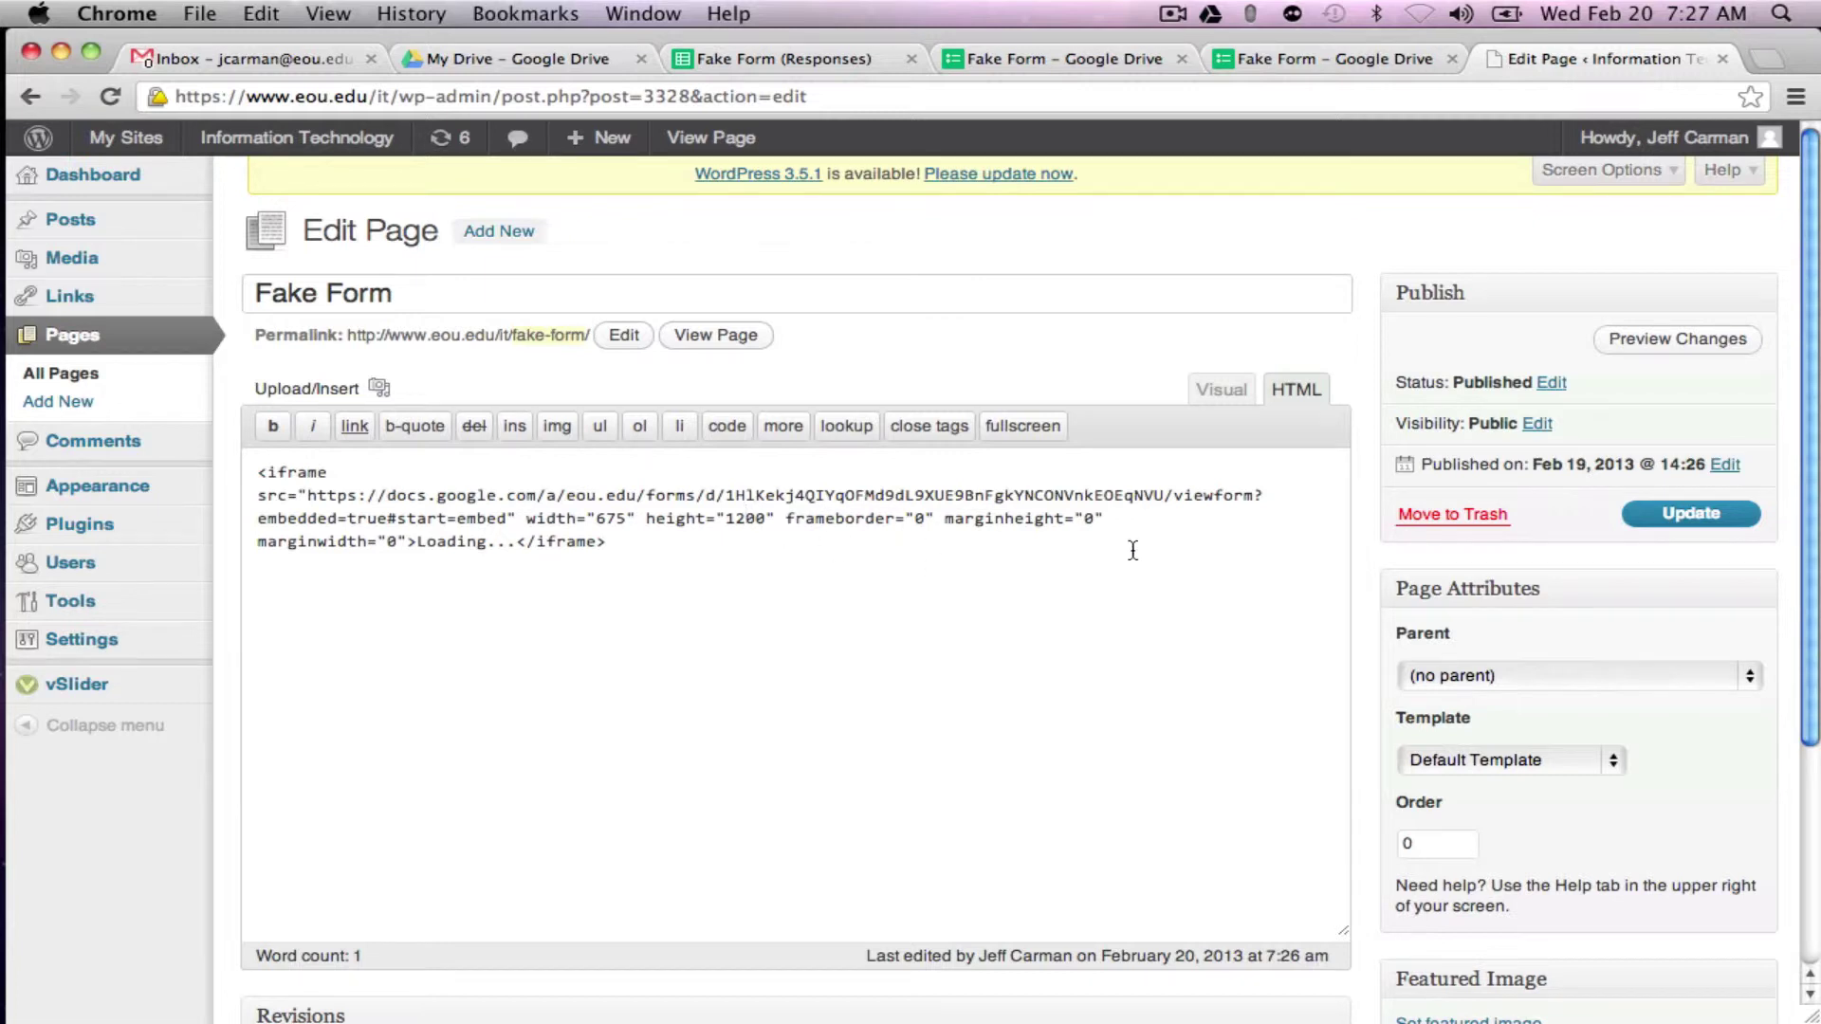
left_click(1686, 520)
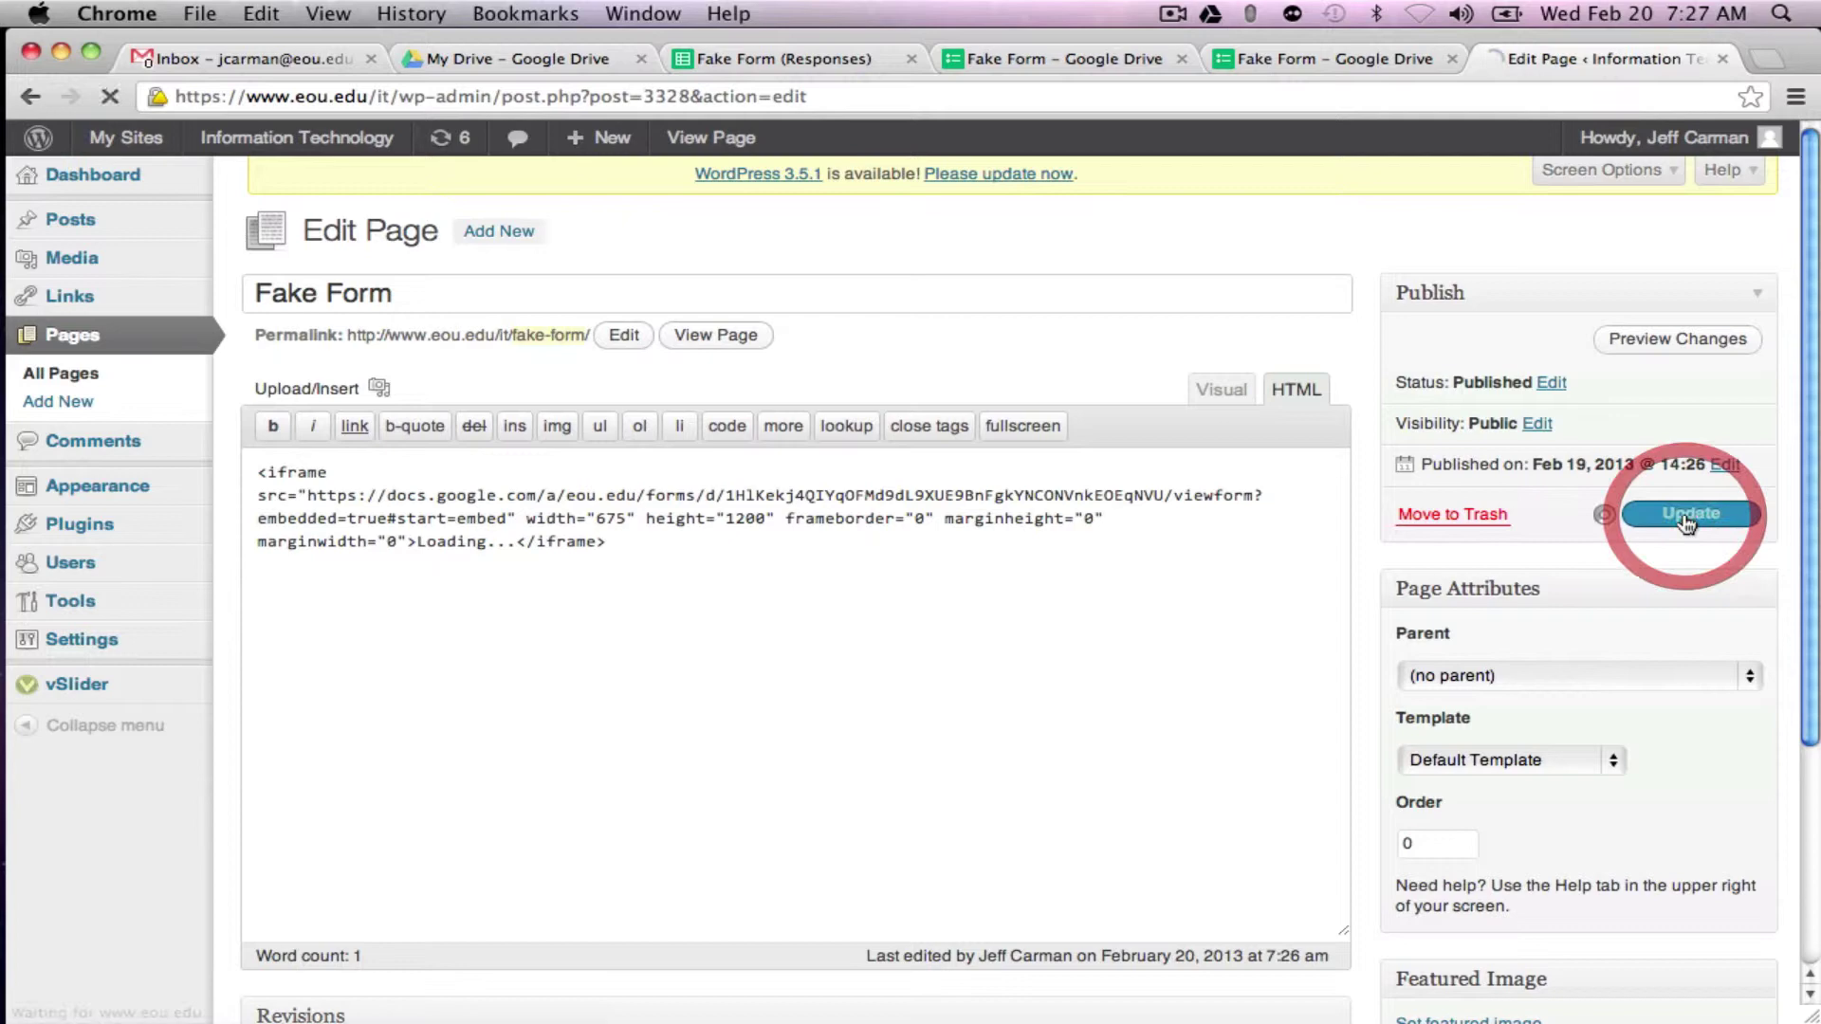
Step: Check the 1200-pixel form on the live page, then open the responses sheet's Form menu
left_click(677, 142)
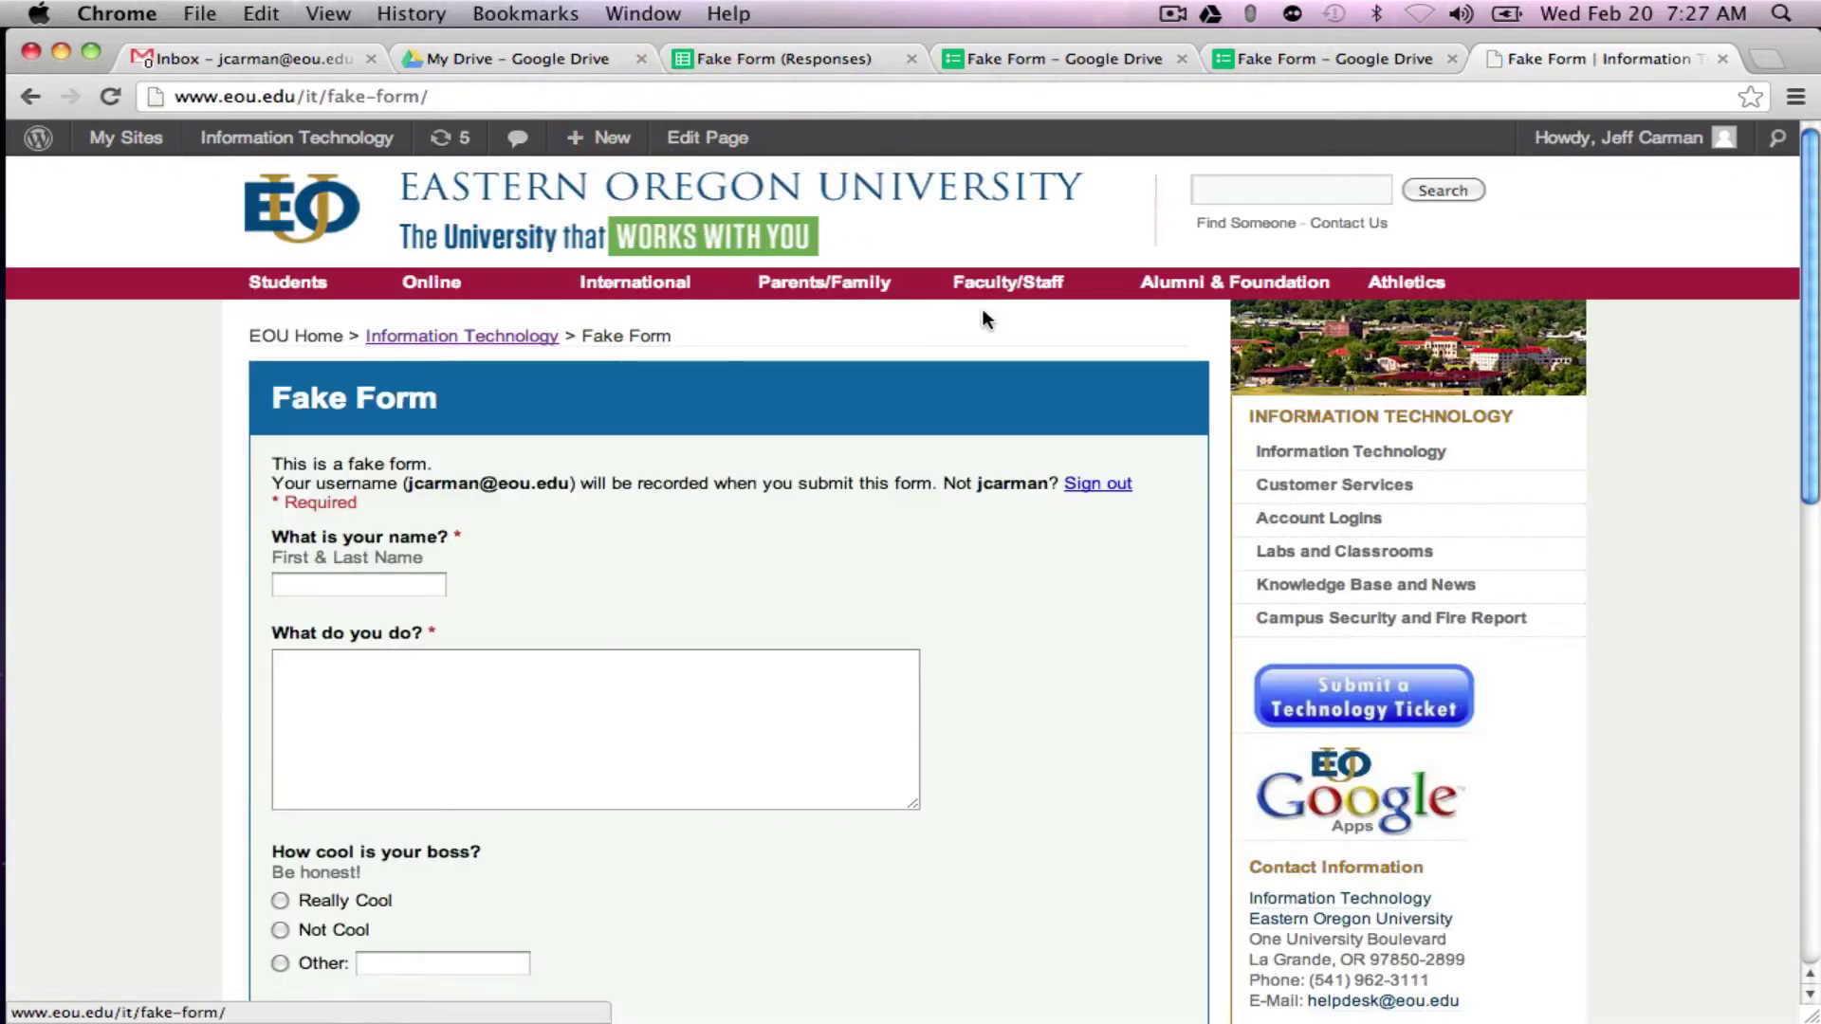
scroll(982, 313, "down", 10)
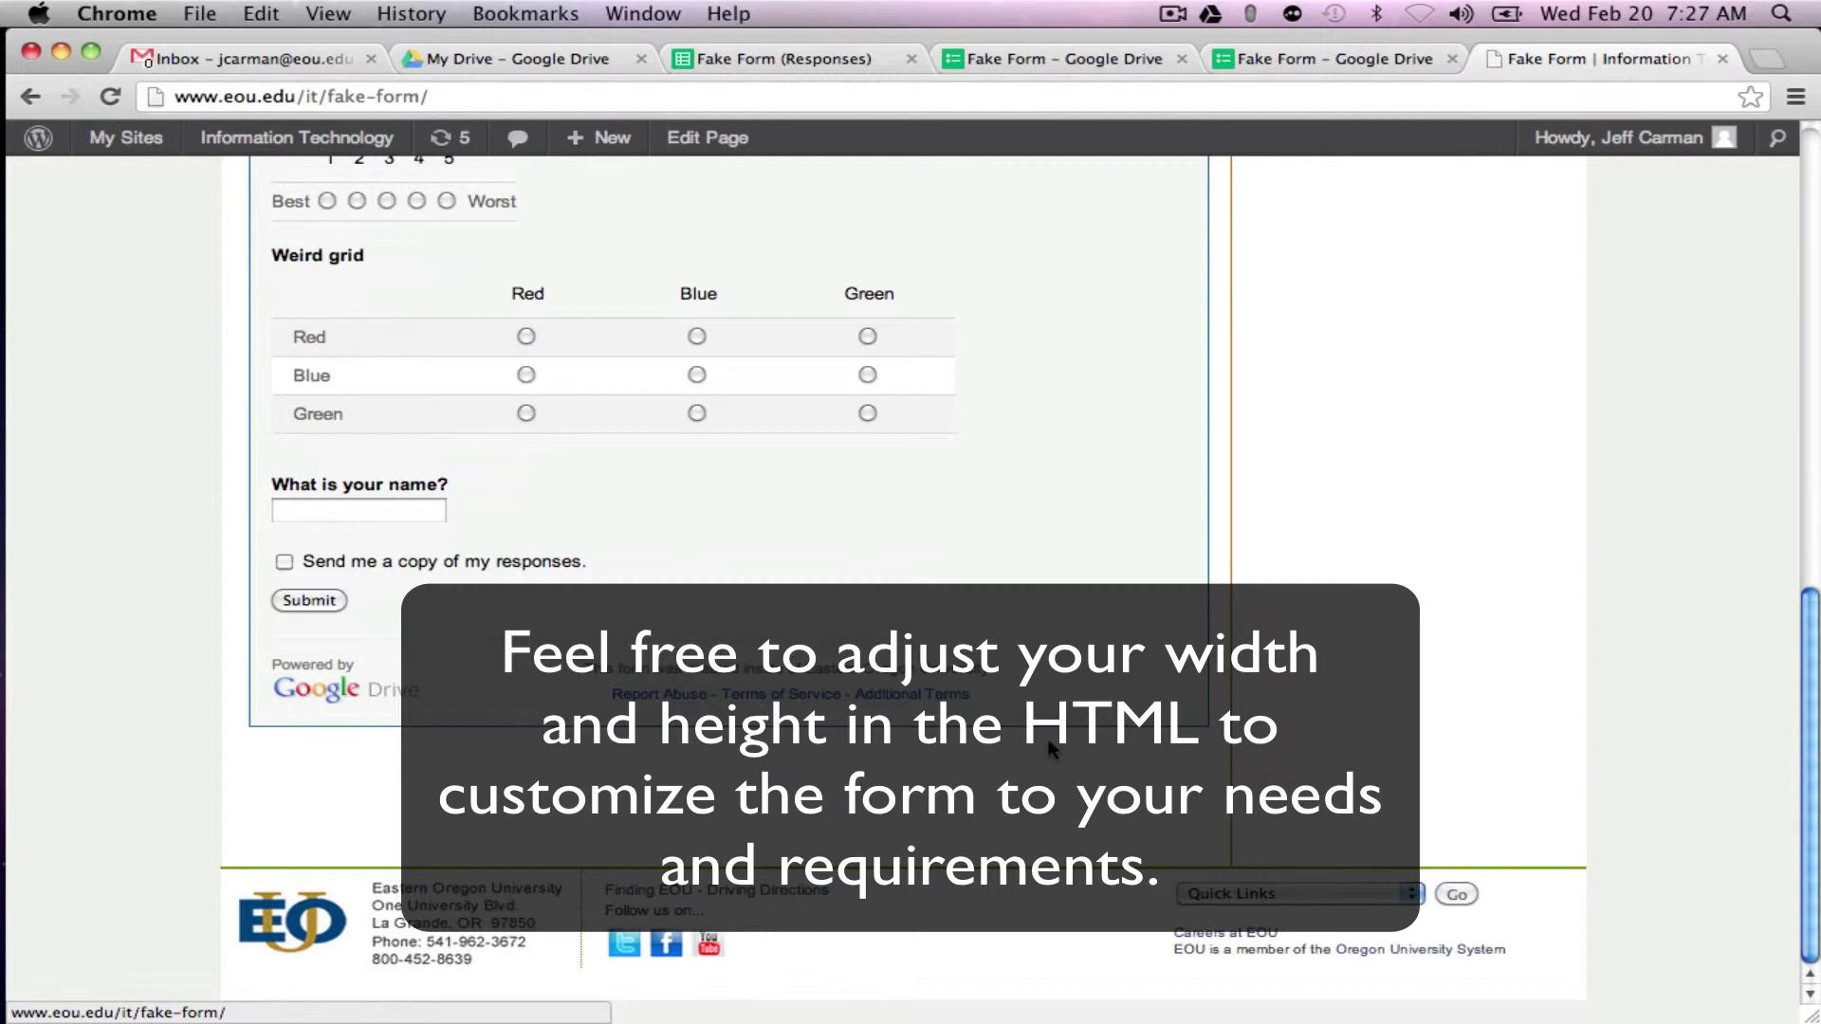
scroll(1050, 749, "up", 10)
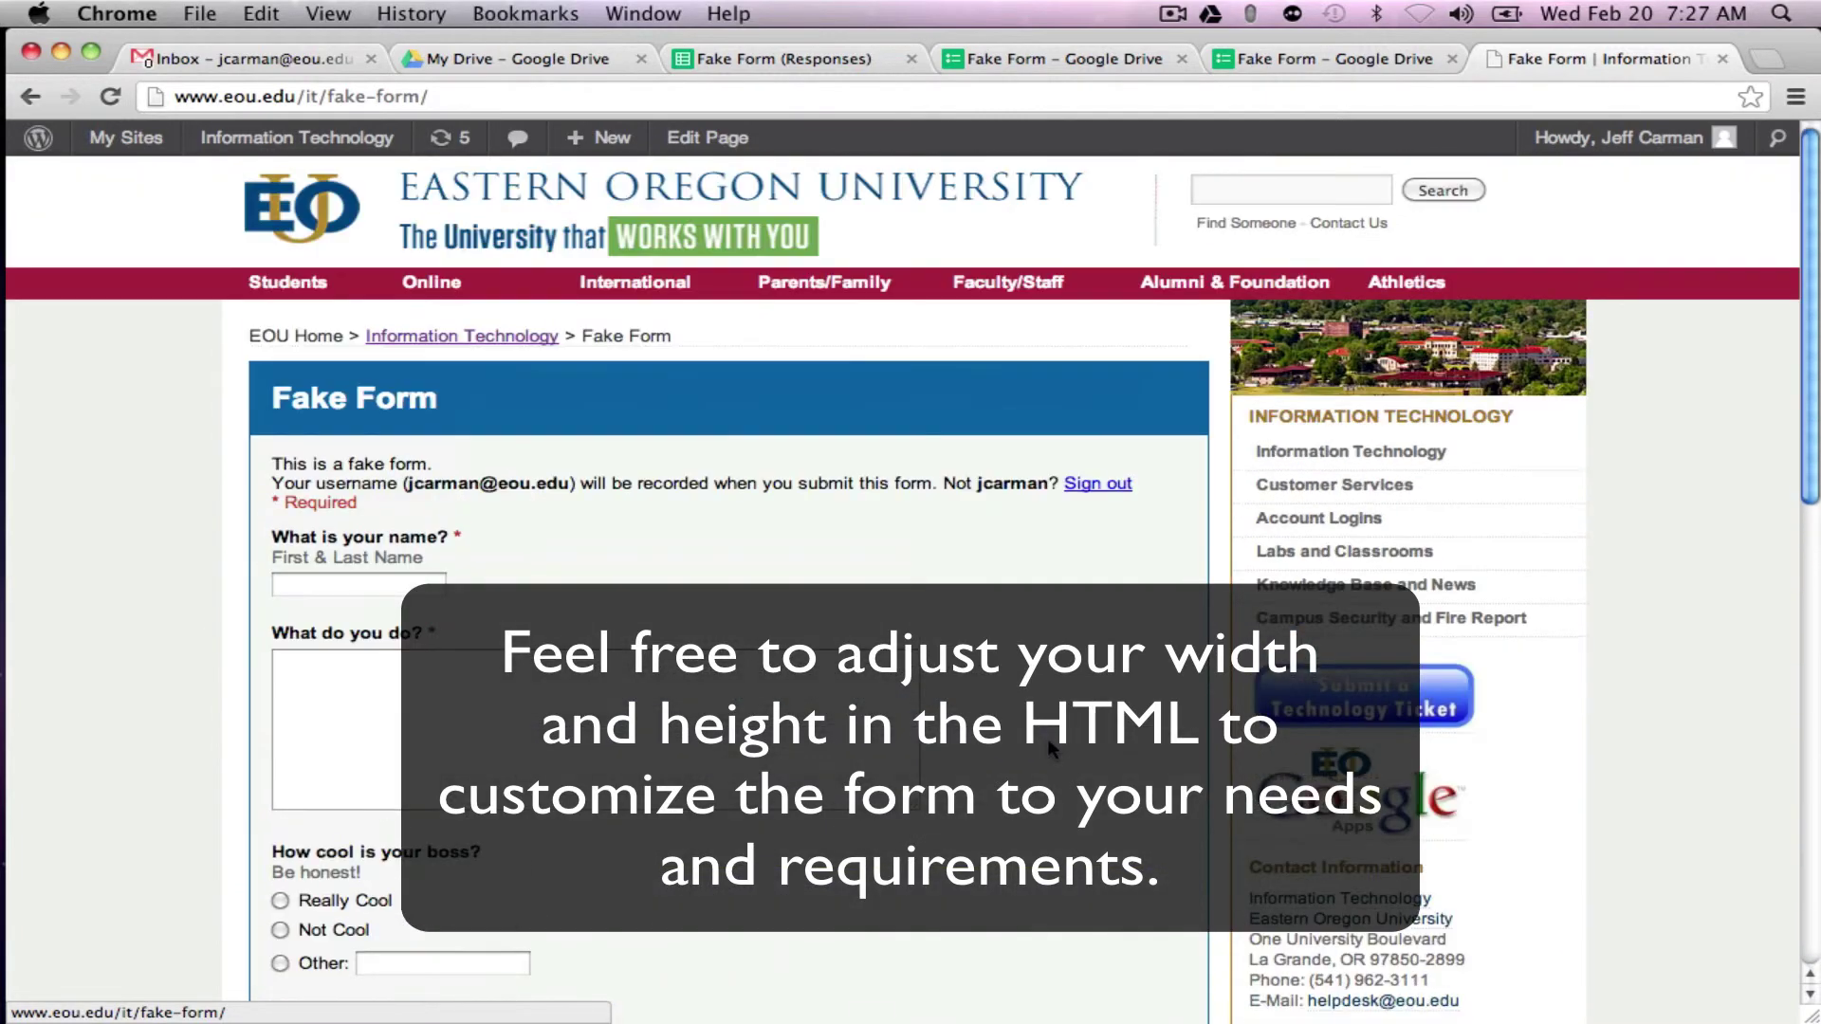
left_click(757, 61)
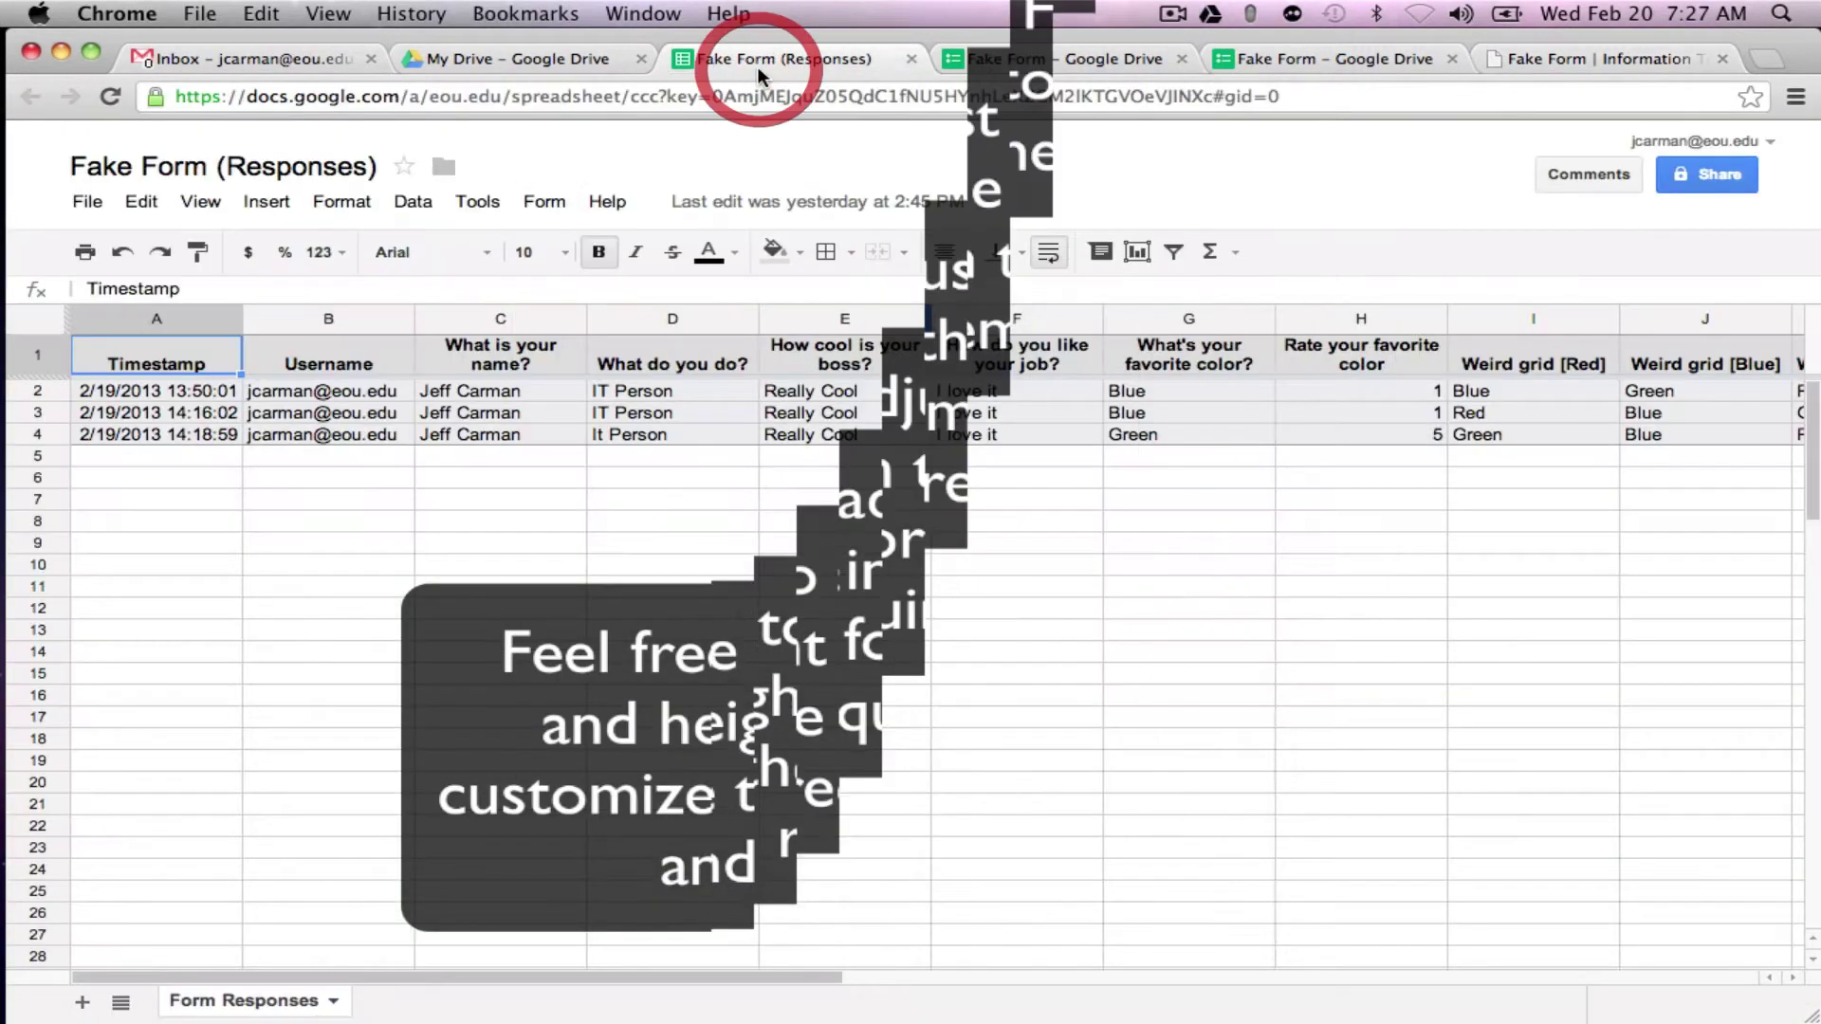
left_click(546, 199)
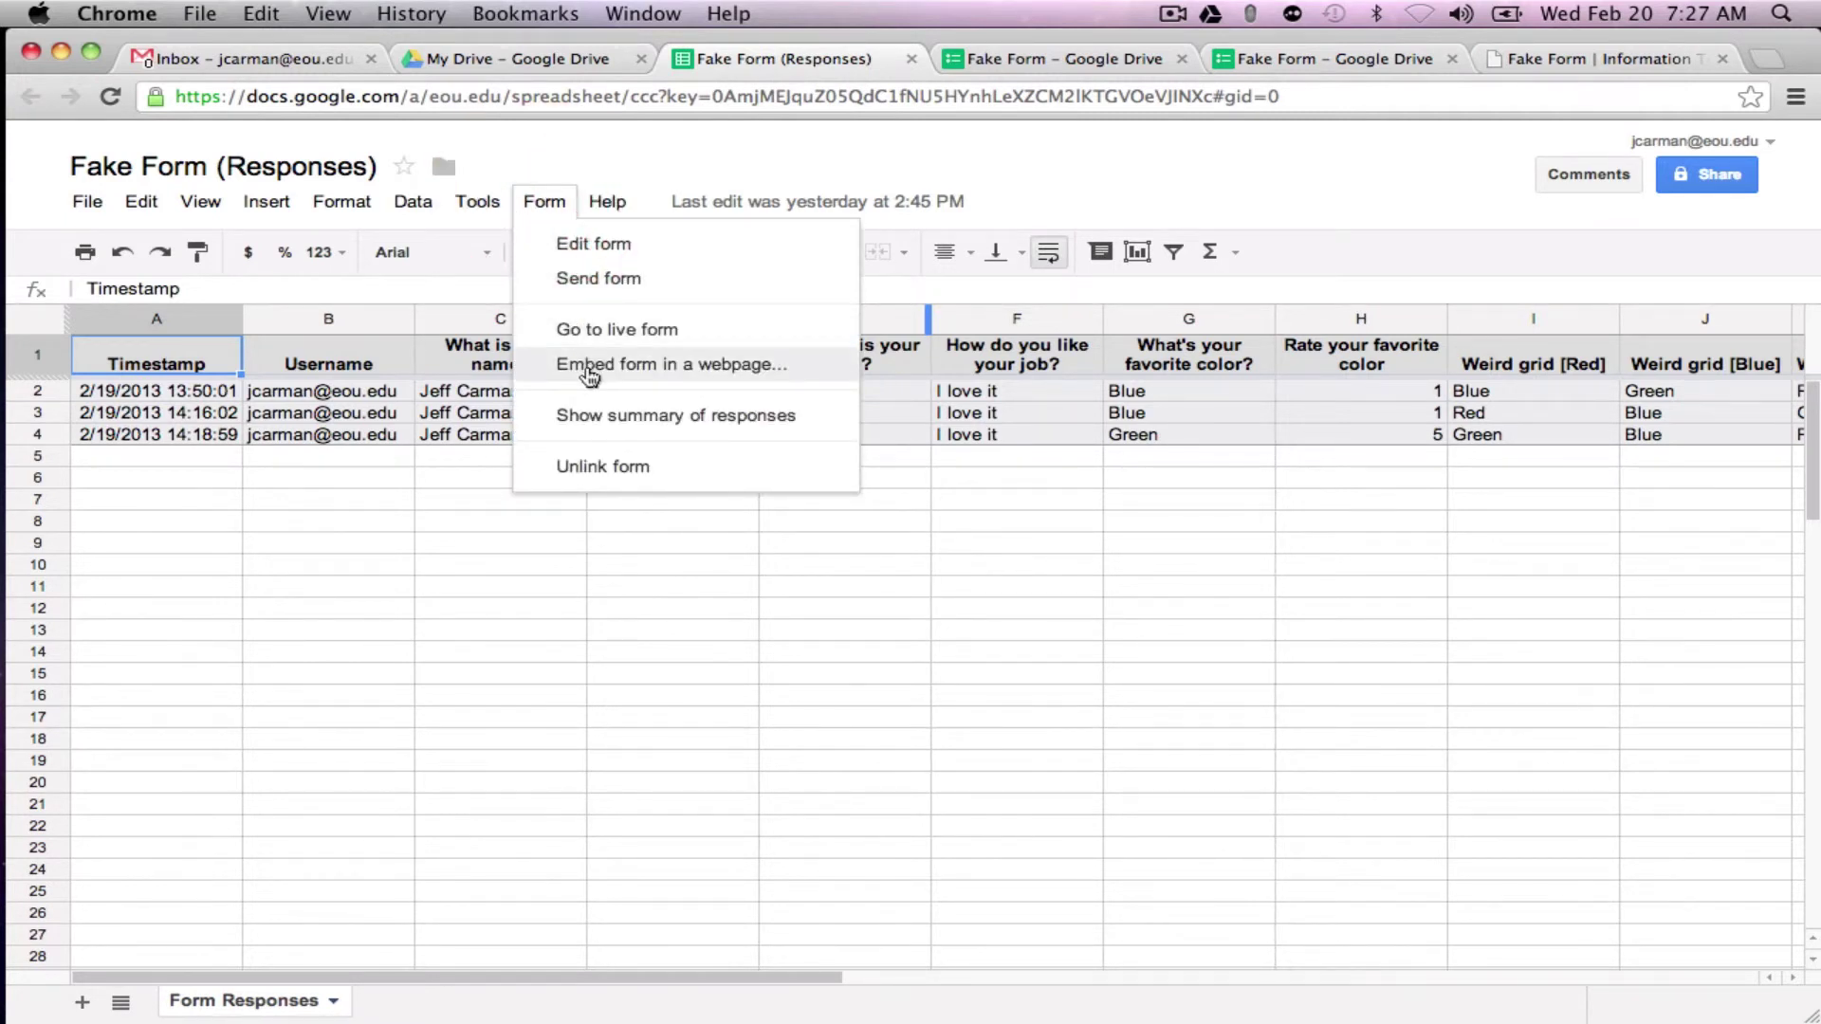
Step: Close the embed code window, reopen the embed code from Send form, then close it
left_click(995, 59)
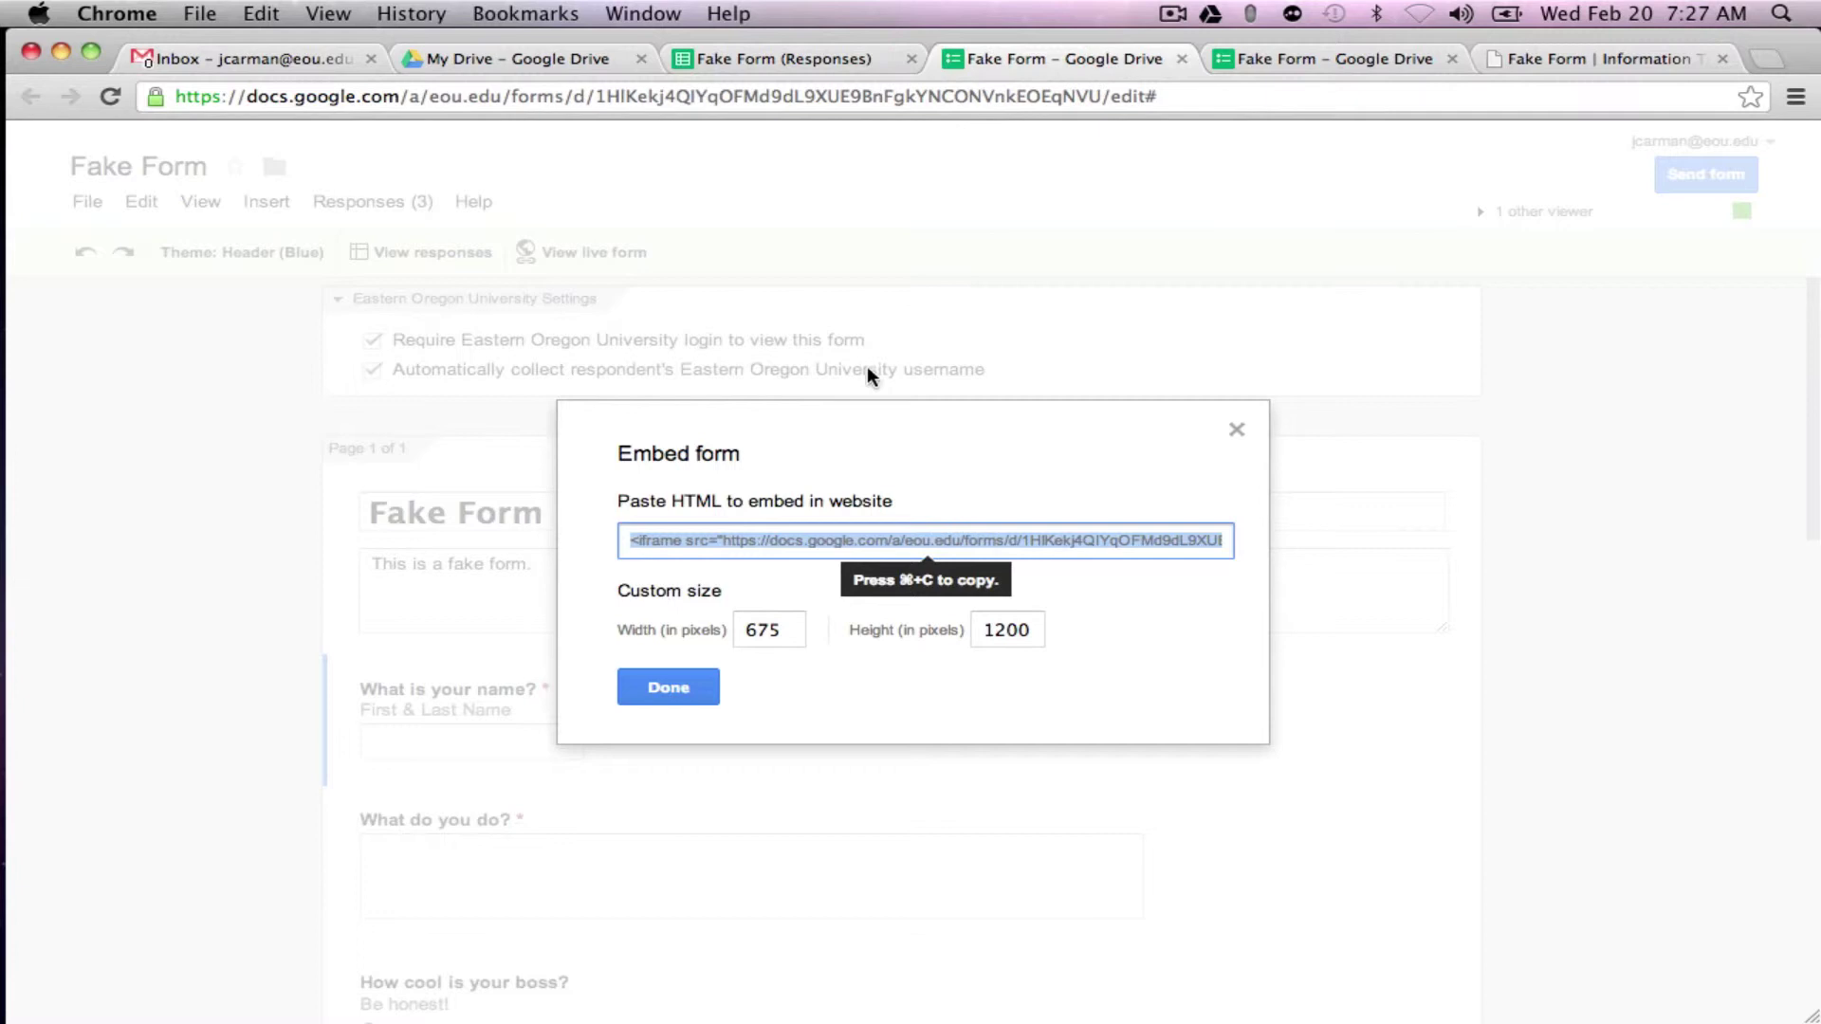
left_click(673, 687)
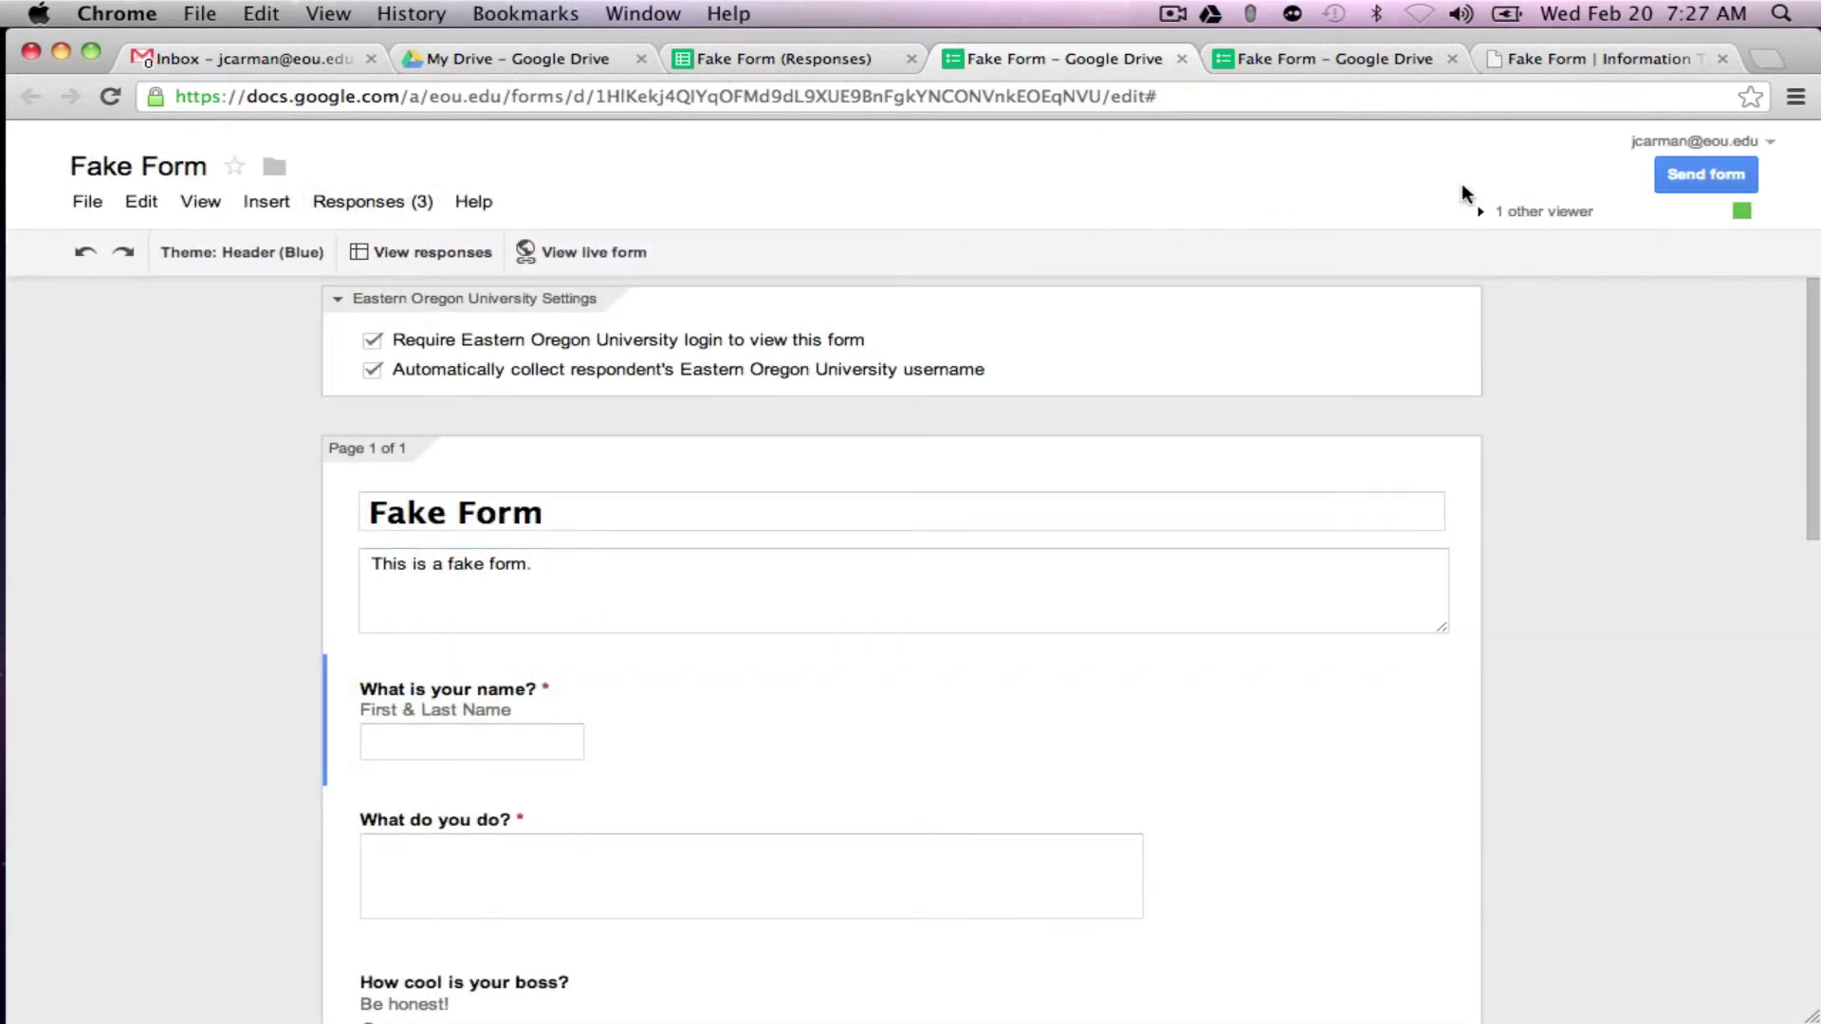
left_click(1698, 174)
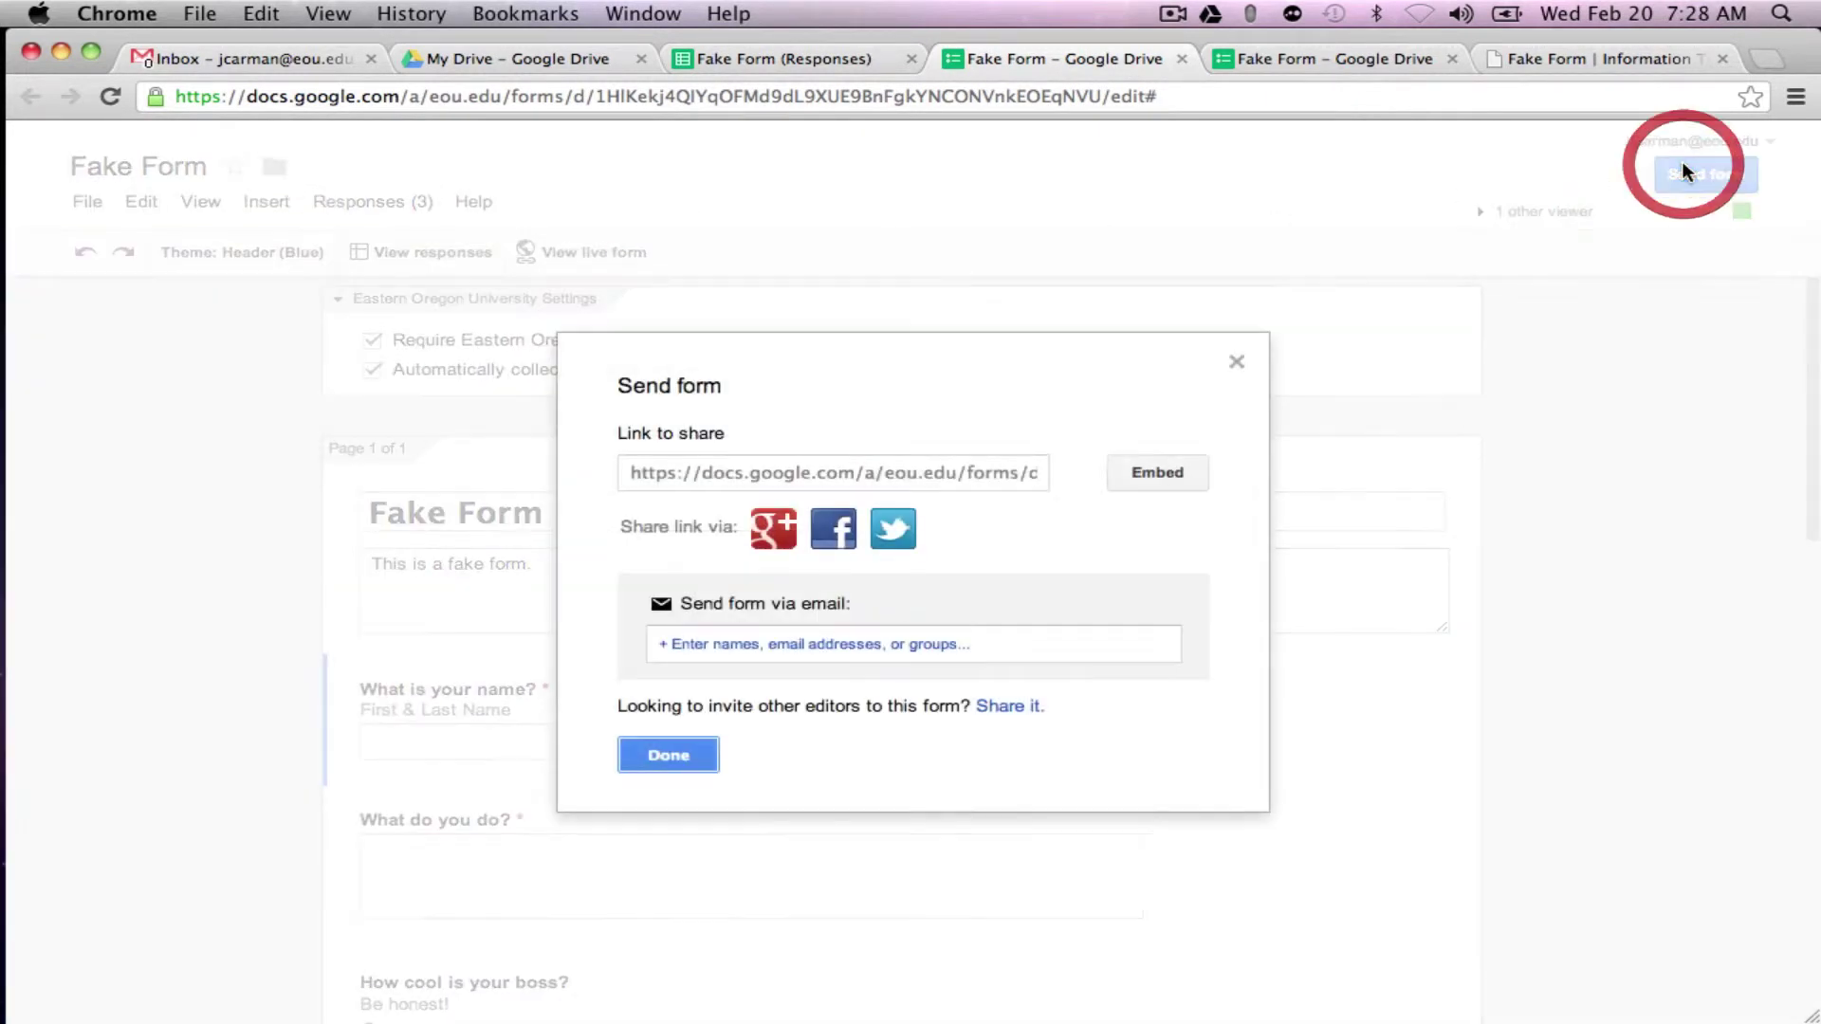
left_click(1157, 471)
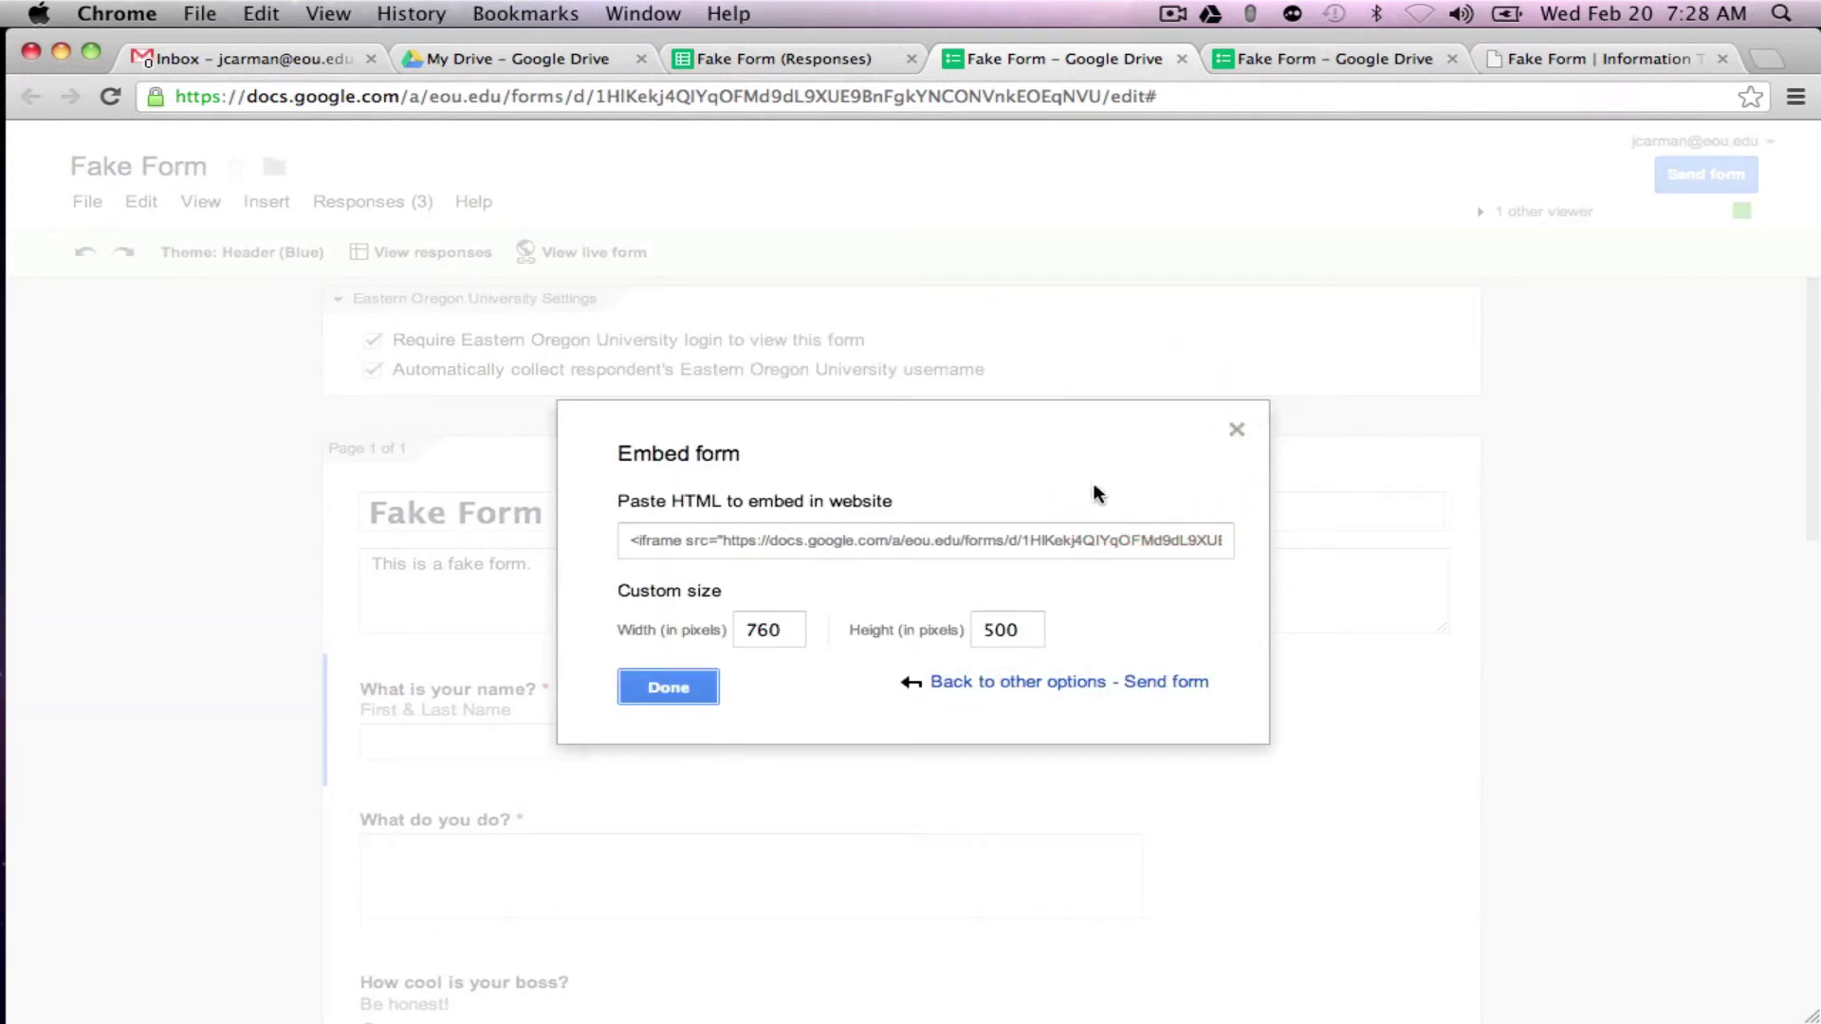
left_click(1236, 434)
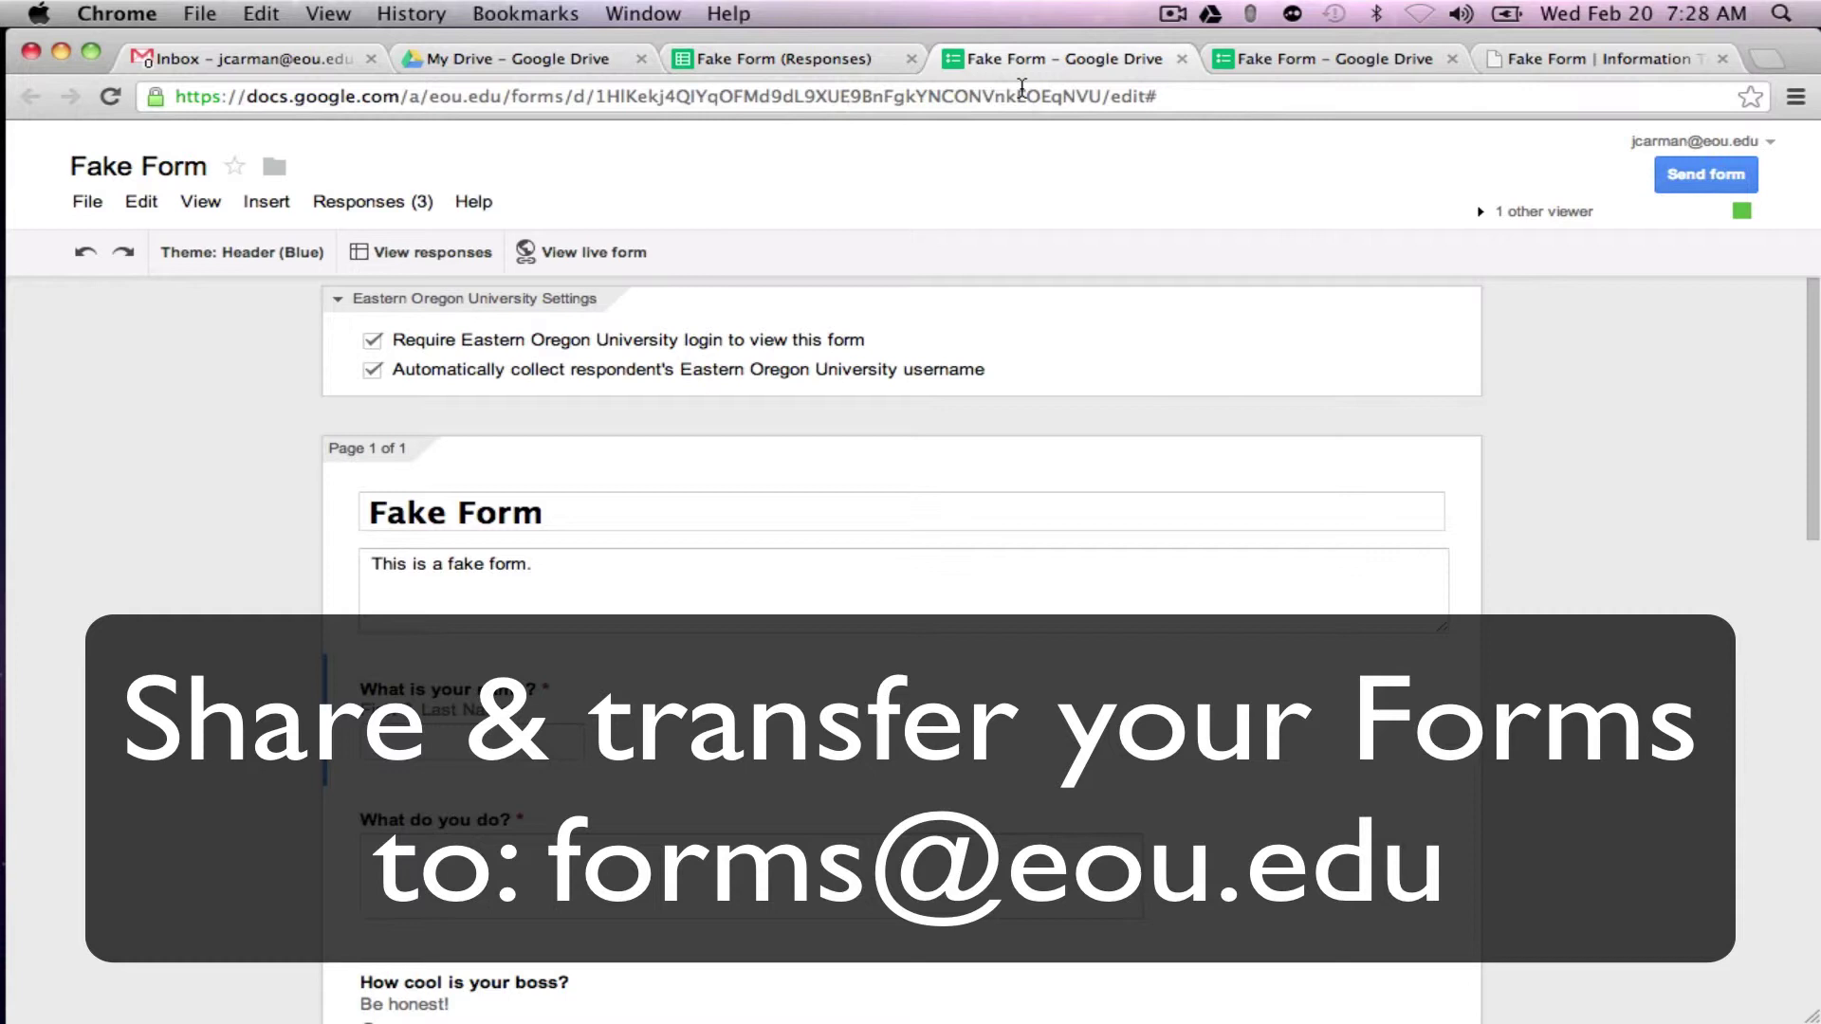
Step: Close the duplicate form editor tab and return to the live Fake Form page
left_click(1181, 59)
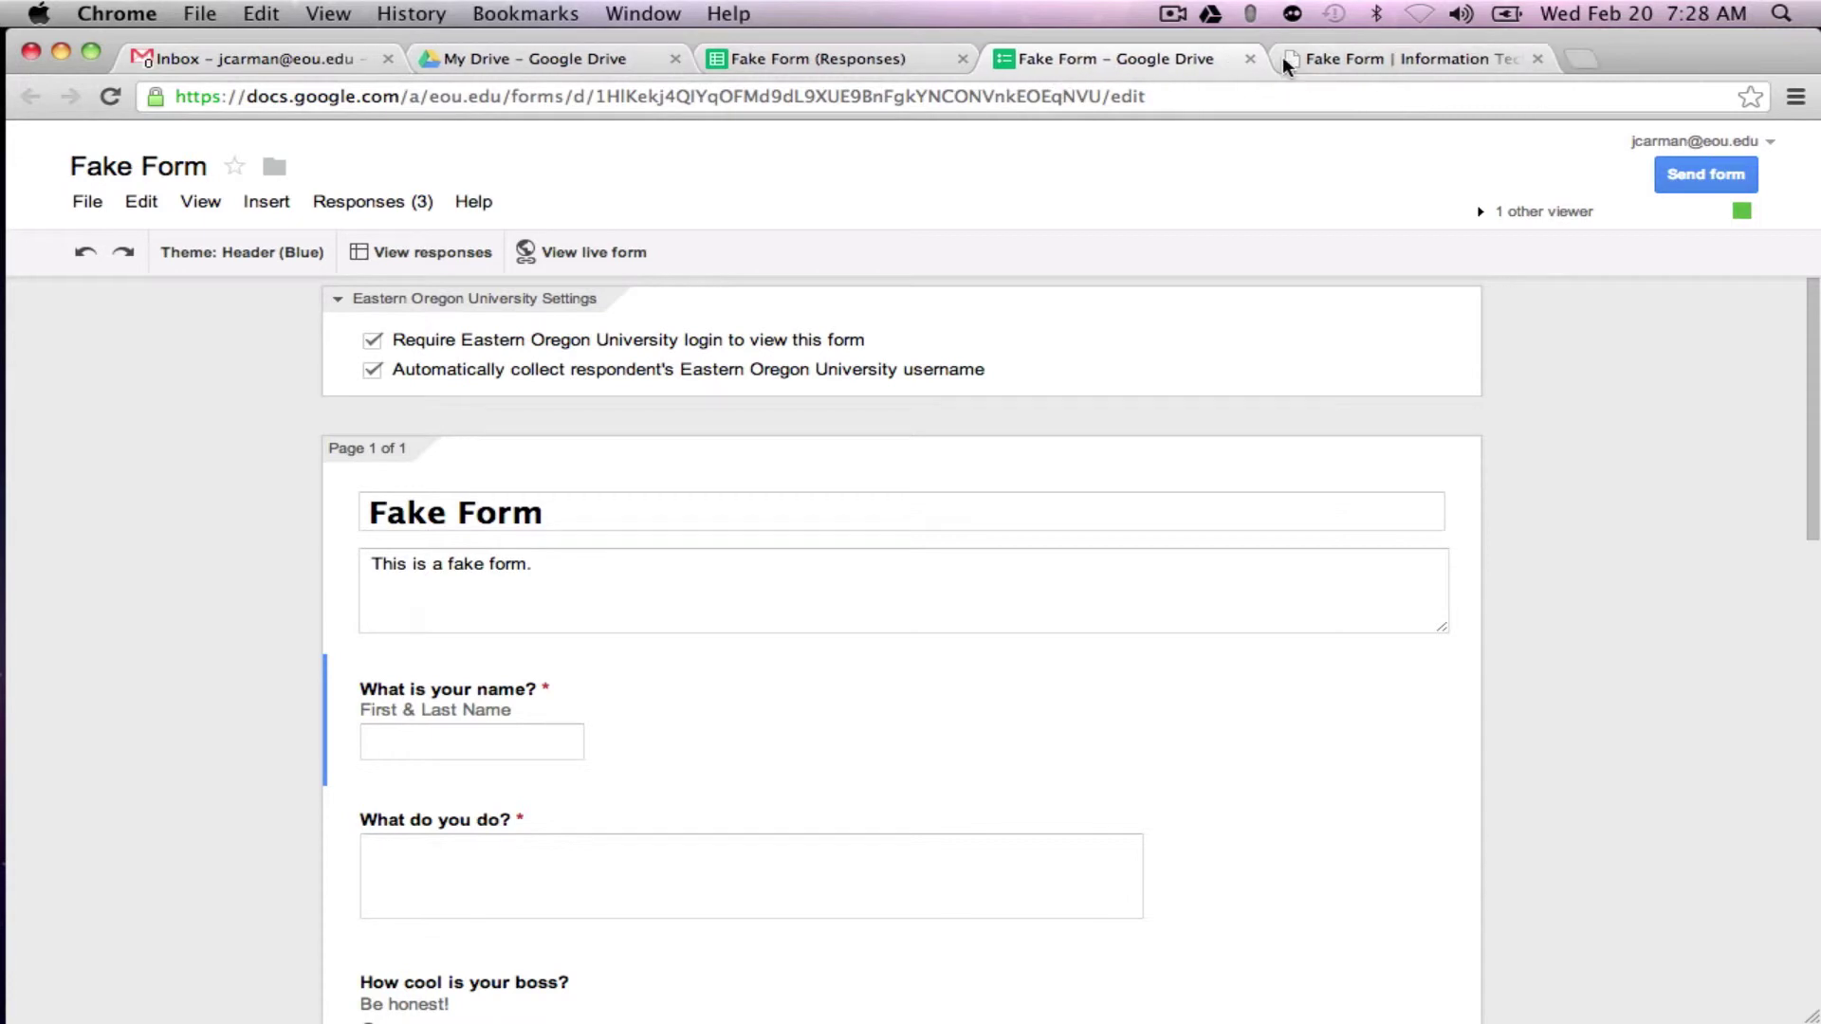
left_click(1322, 59)
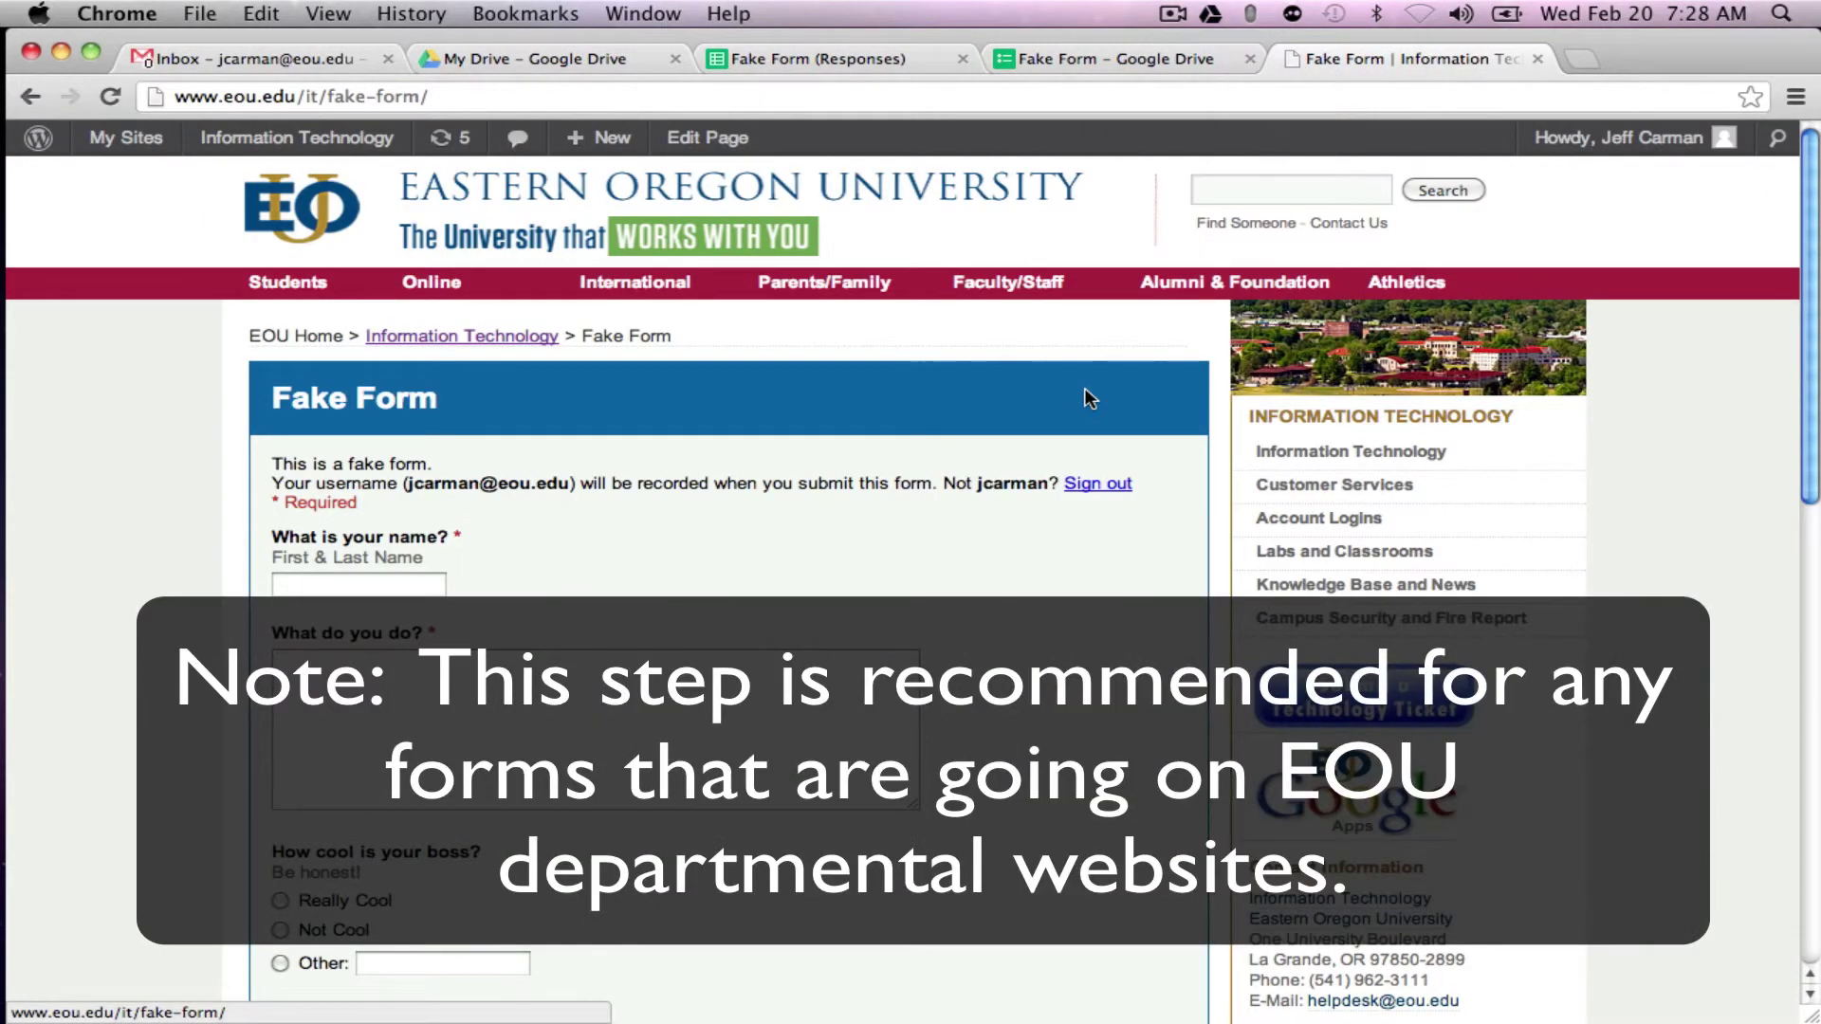
Step: Share Fake Form with the EOU Website Forms address as editor, without email notification
left_click(1081, 72)
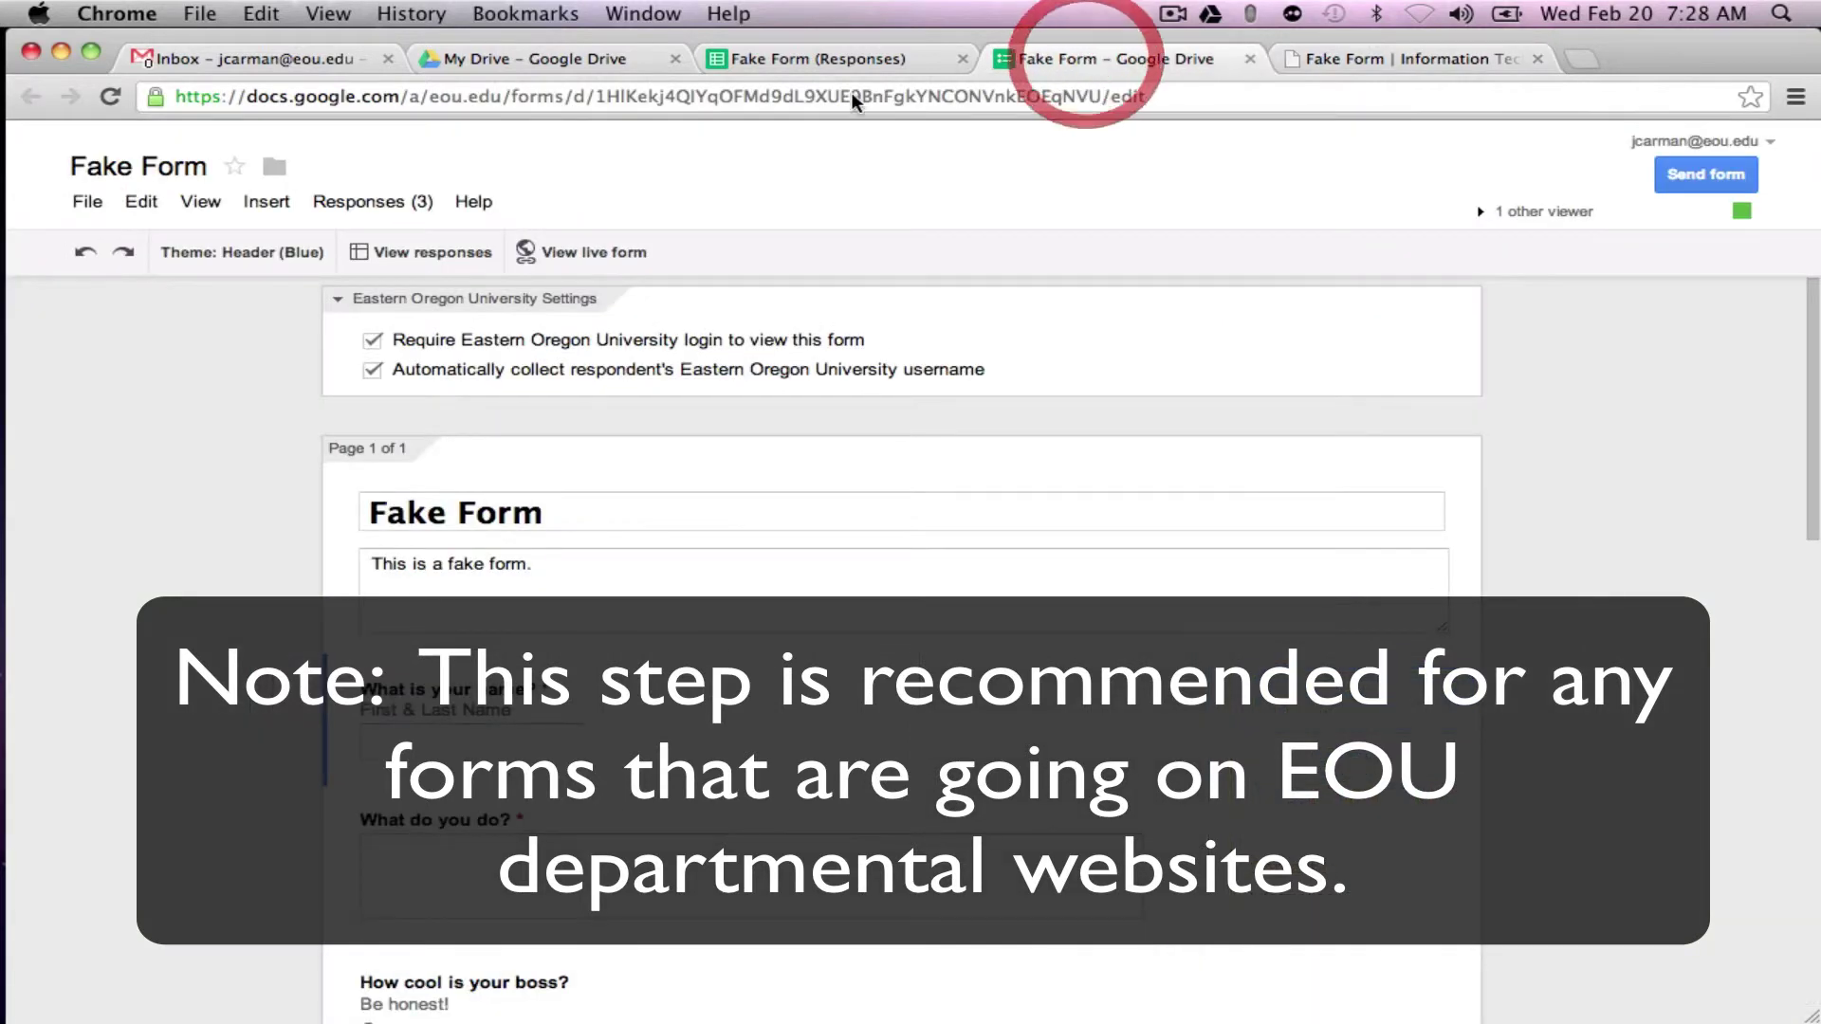
left_click(95, 204)
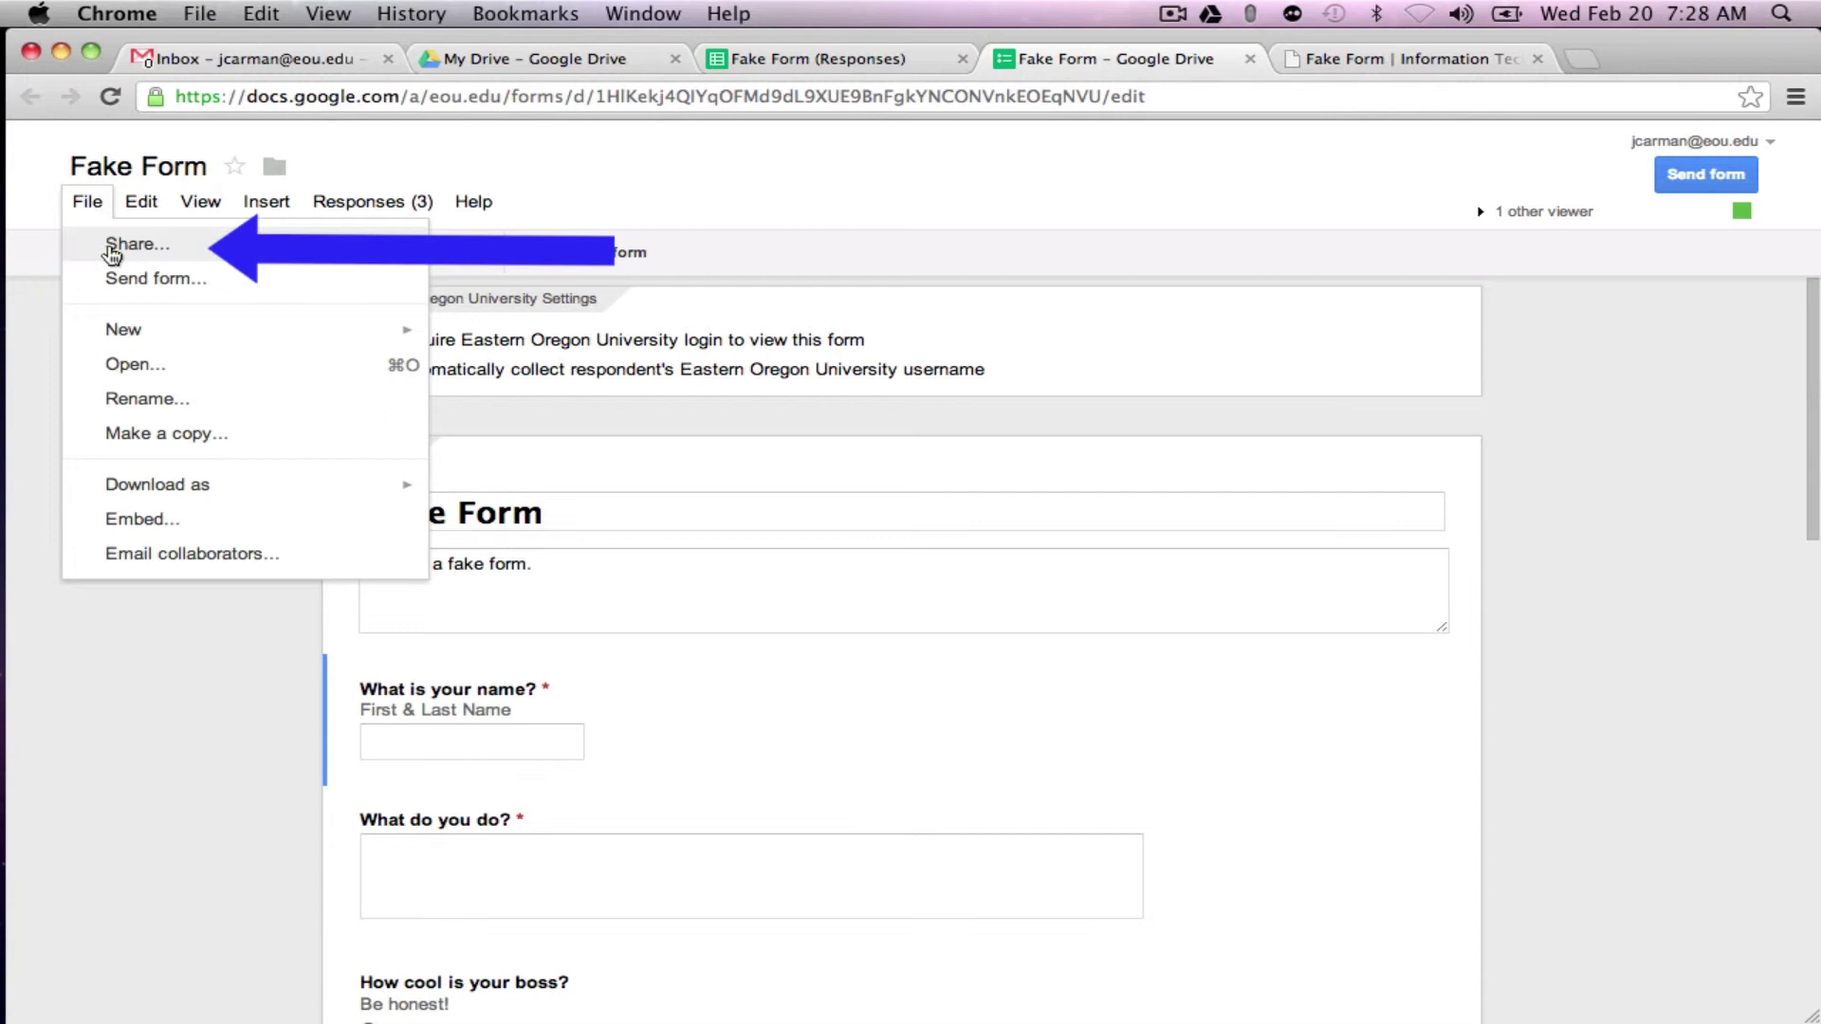
left_click(111, 249)
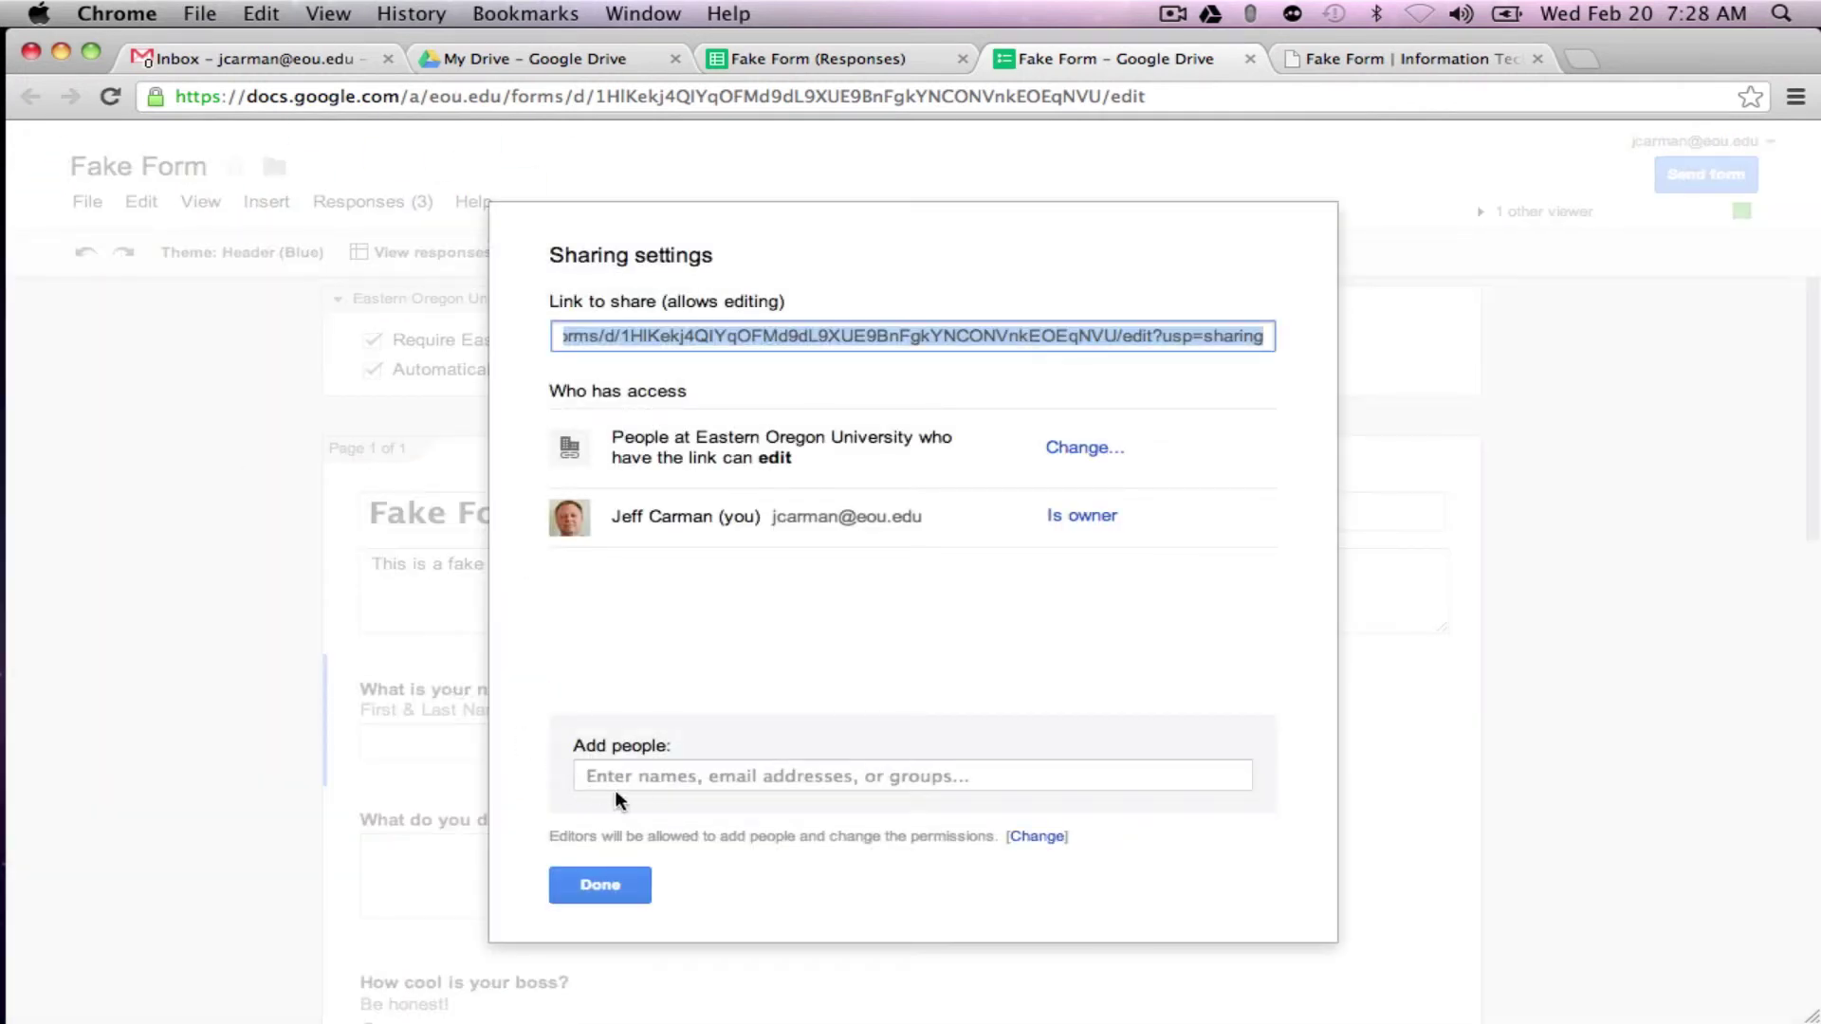
left_click(654, 785)
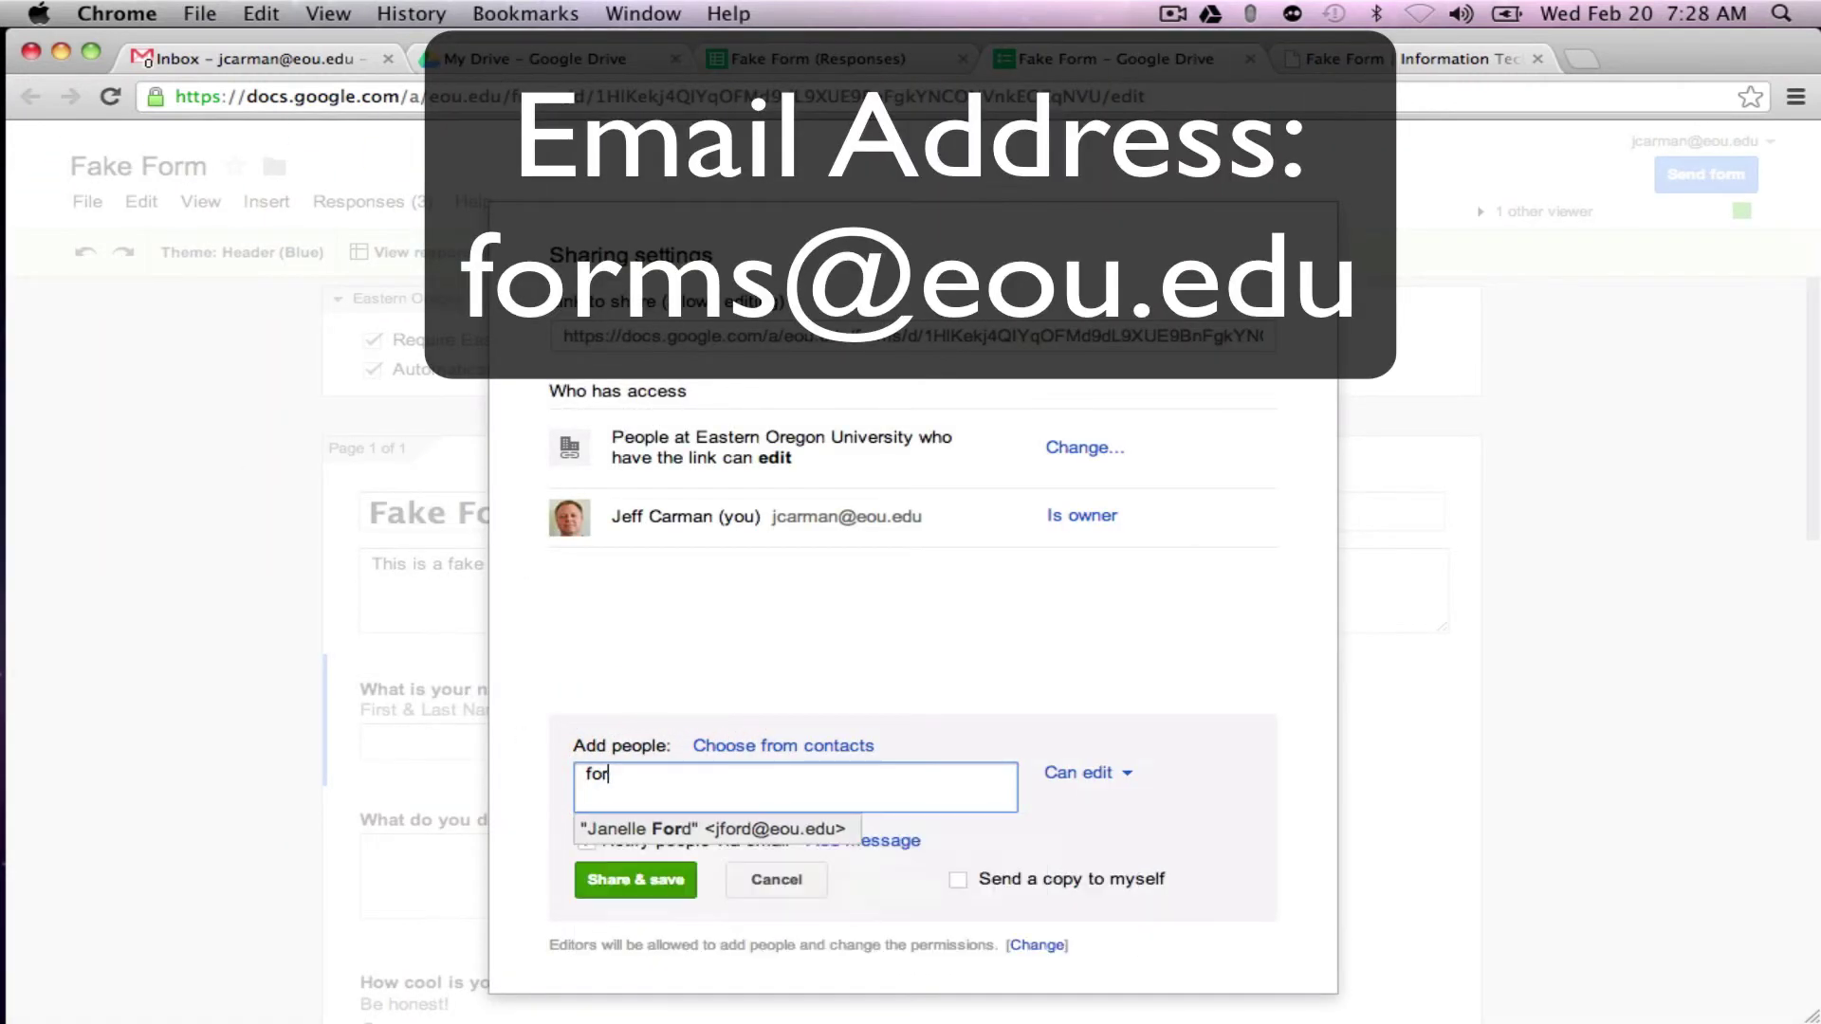
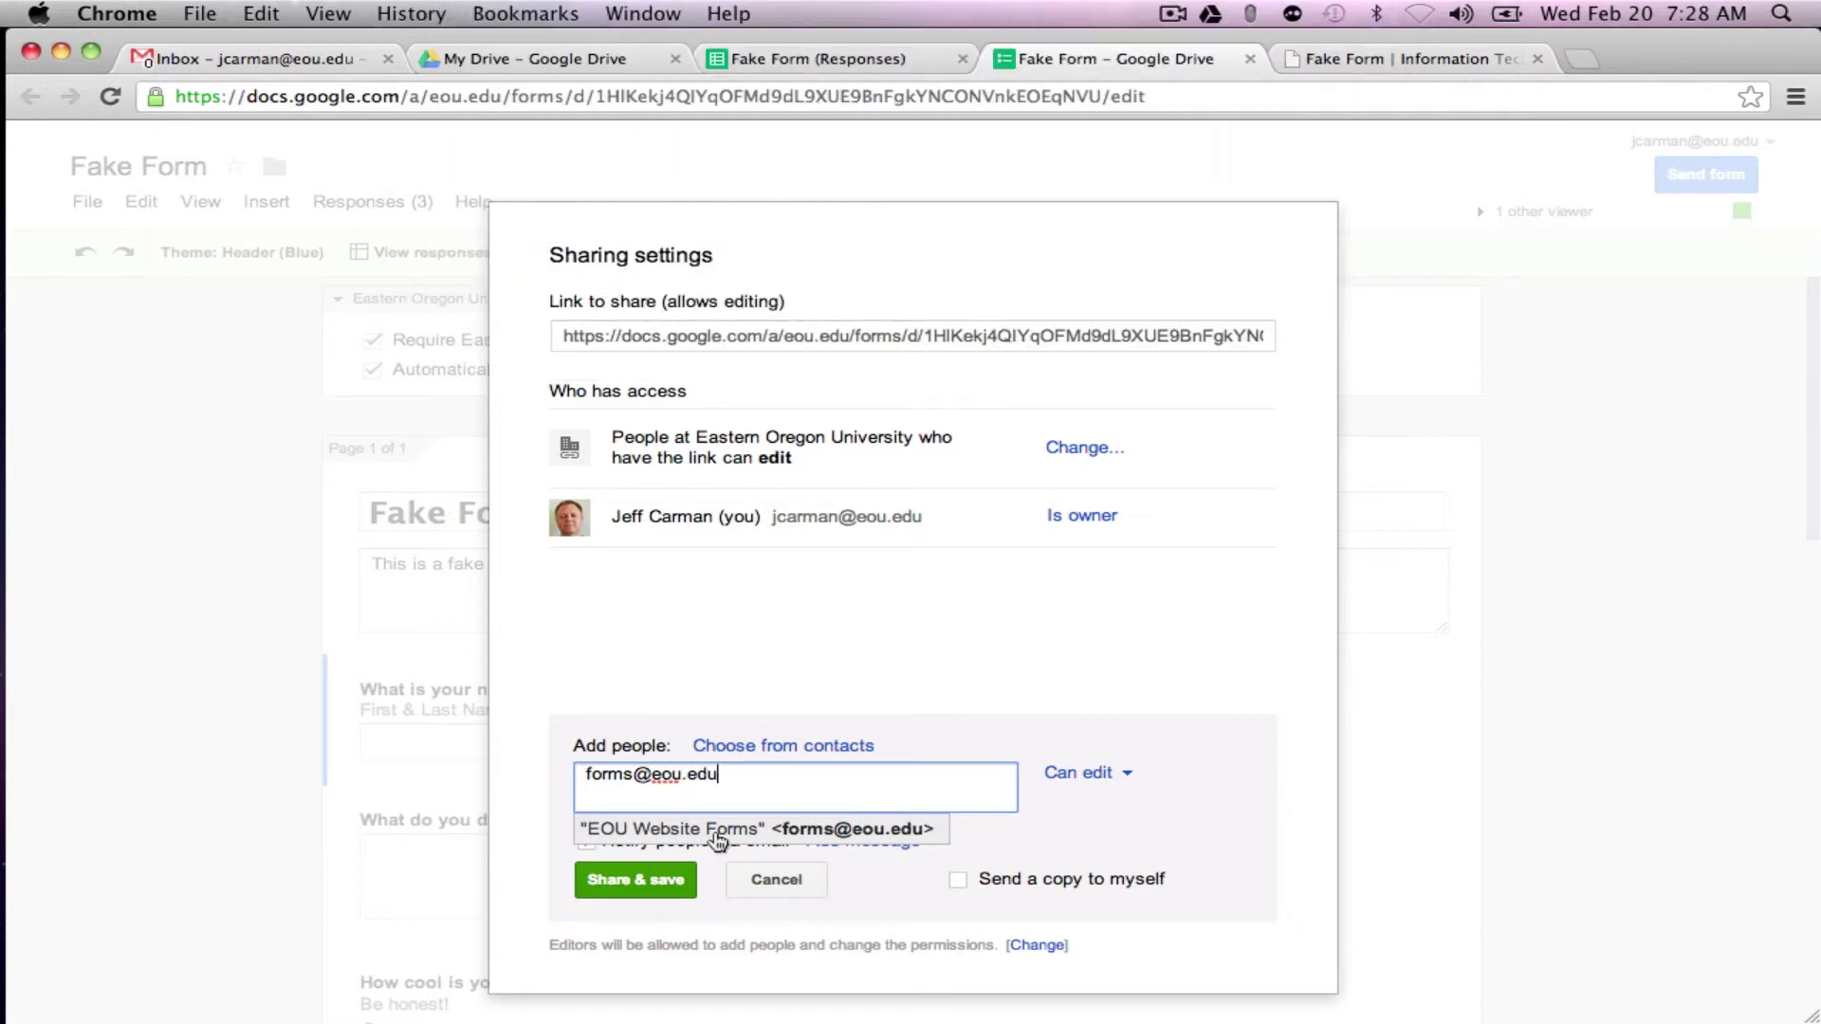
left_click(716, 831)
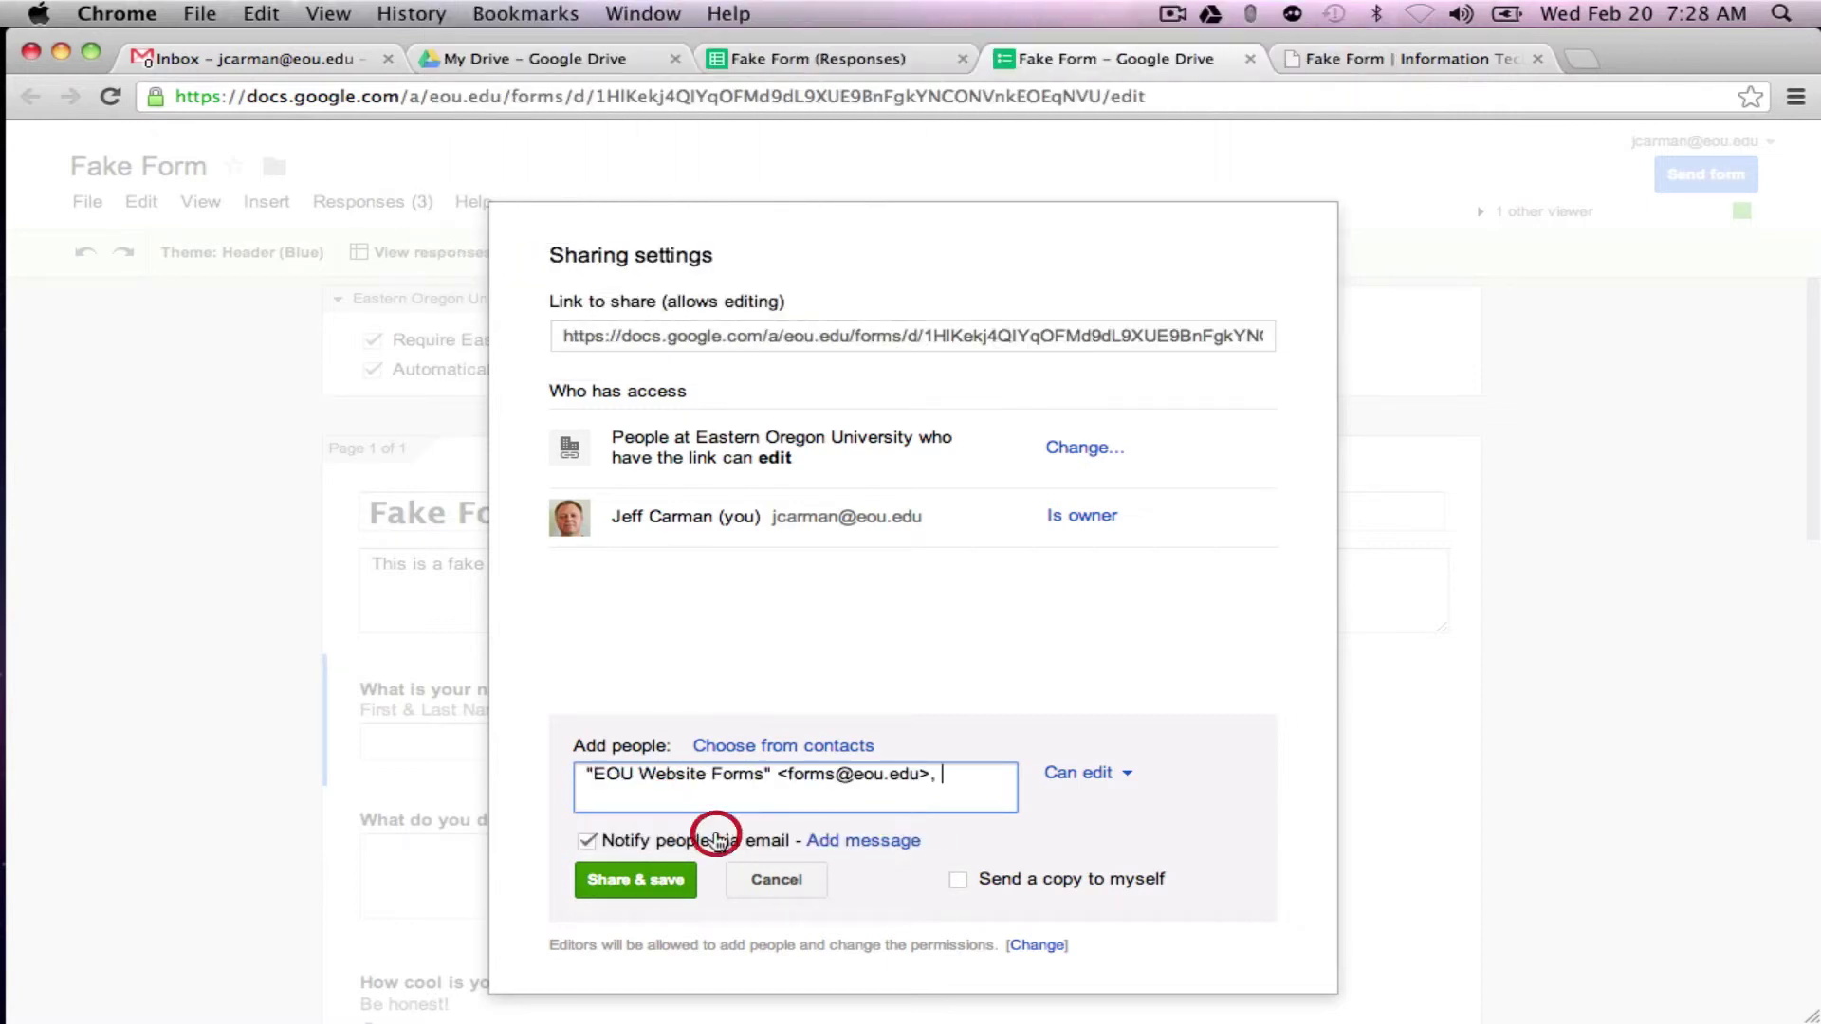
left_click(588, 840)
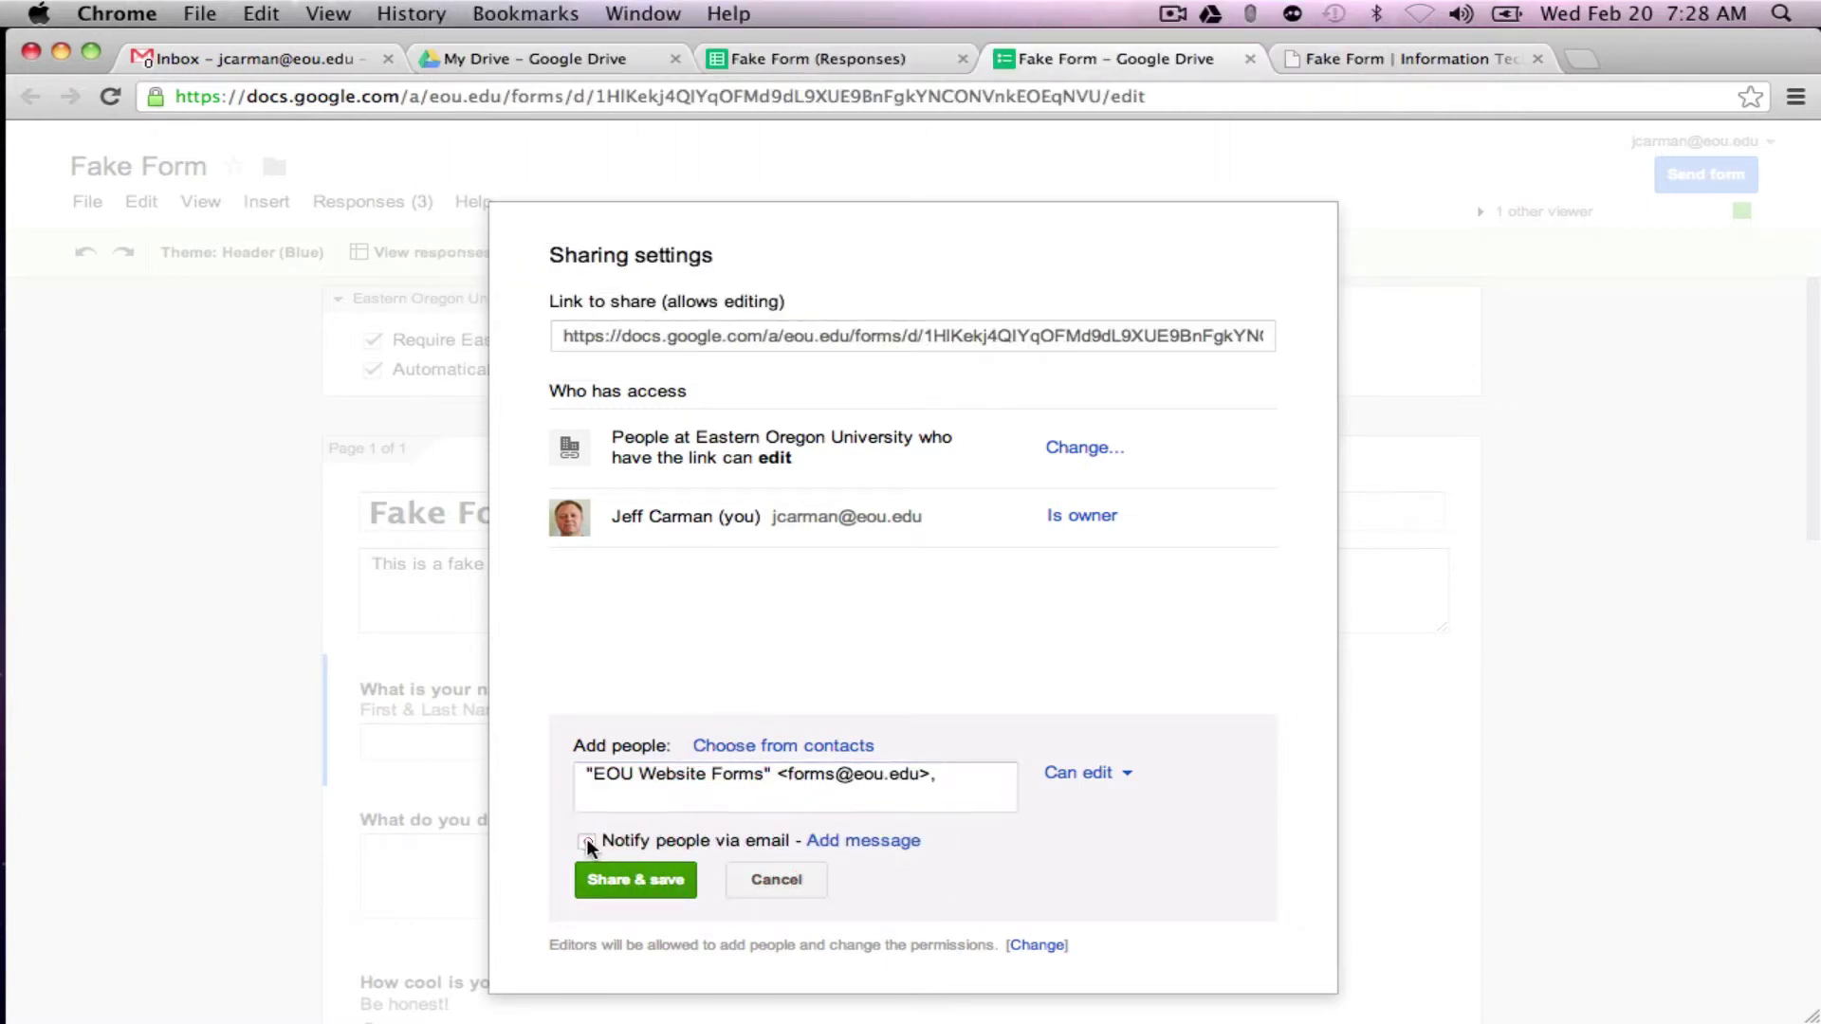
left_click(645, 884)
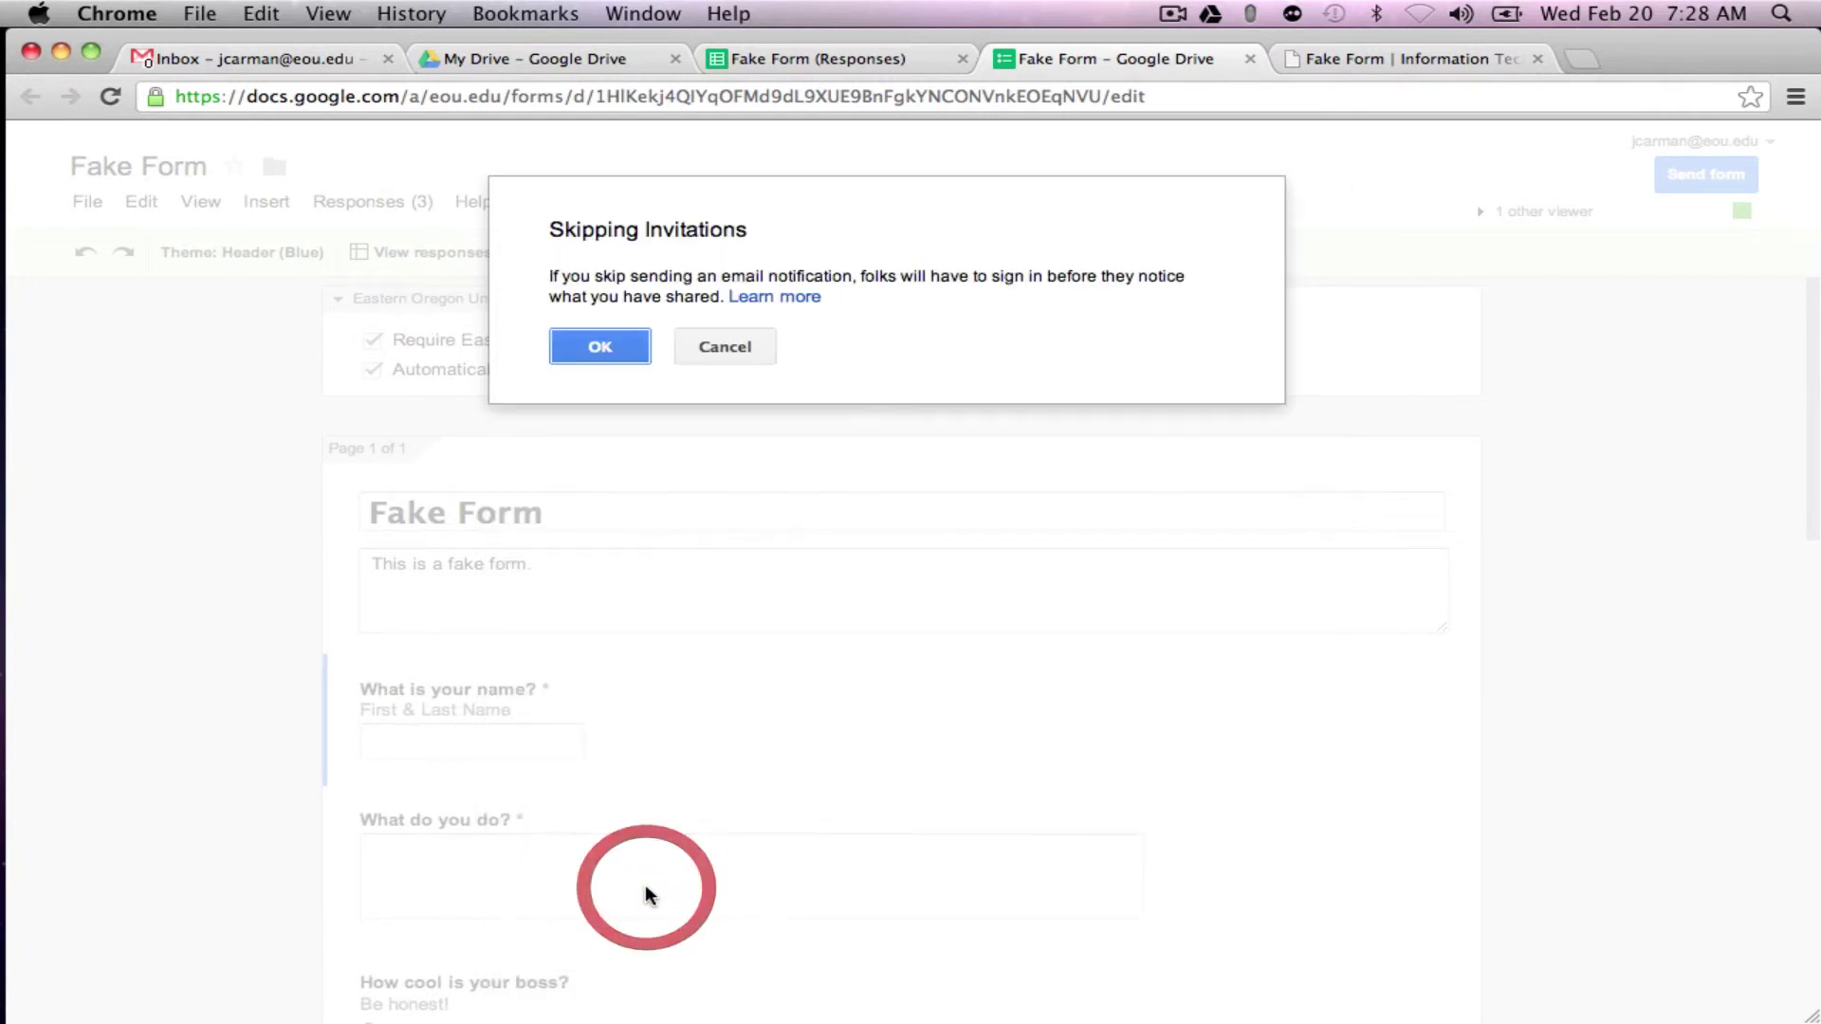
Step: Confirm skipping invitations and review EOU Website Forms' access level choices
left_click(577, 349)
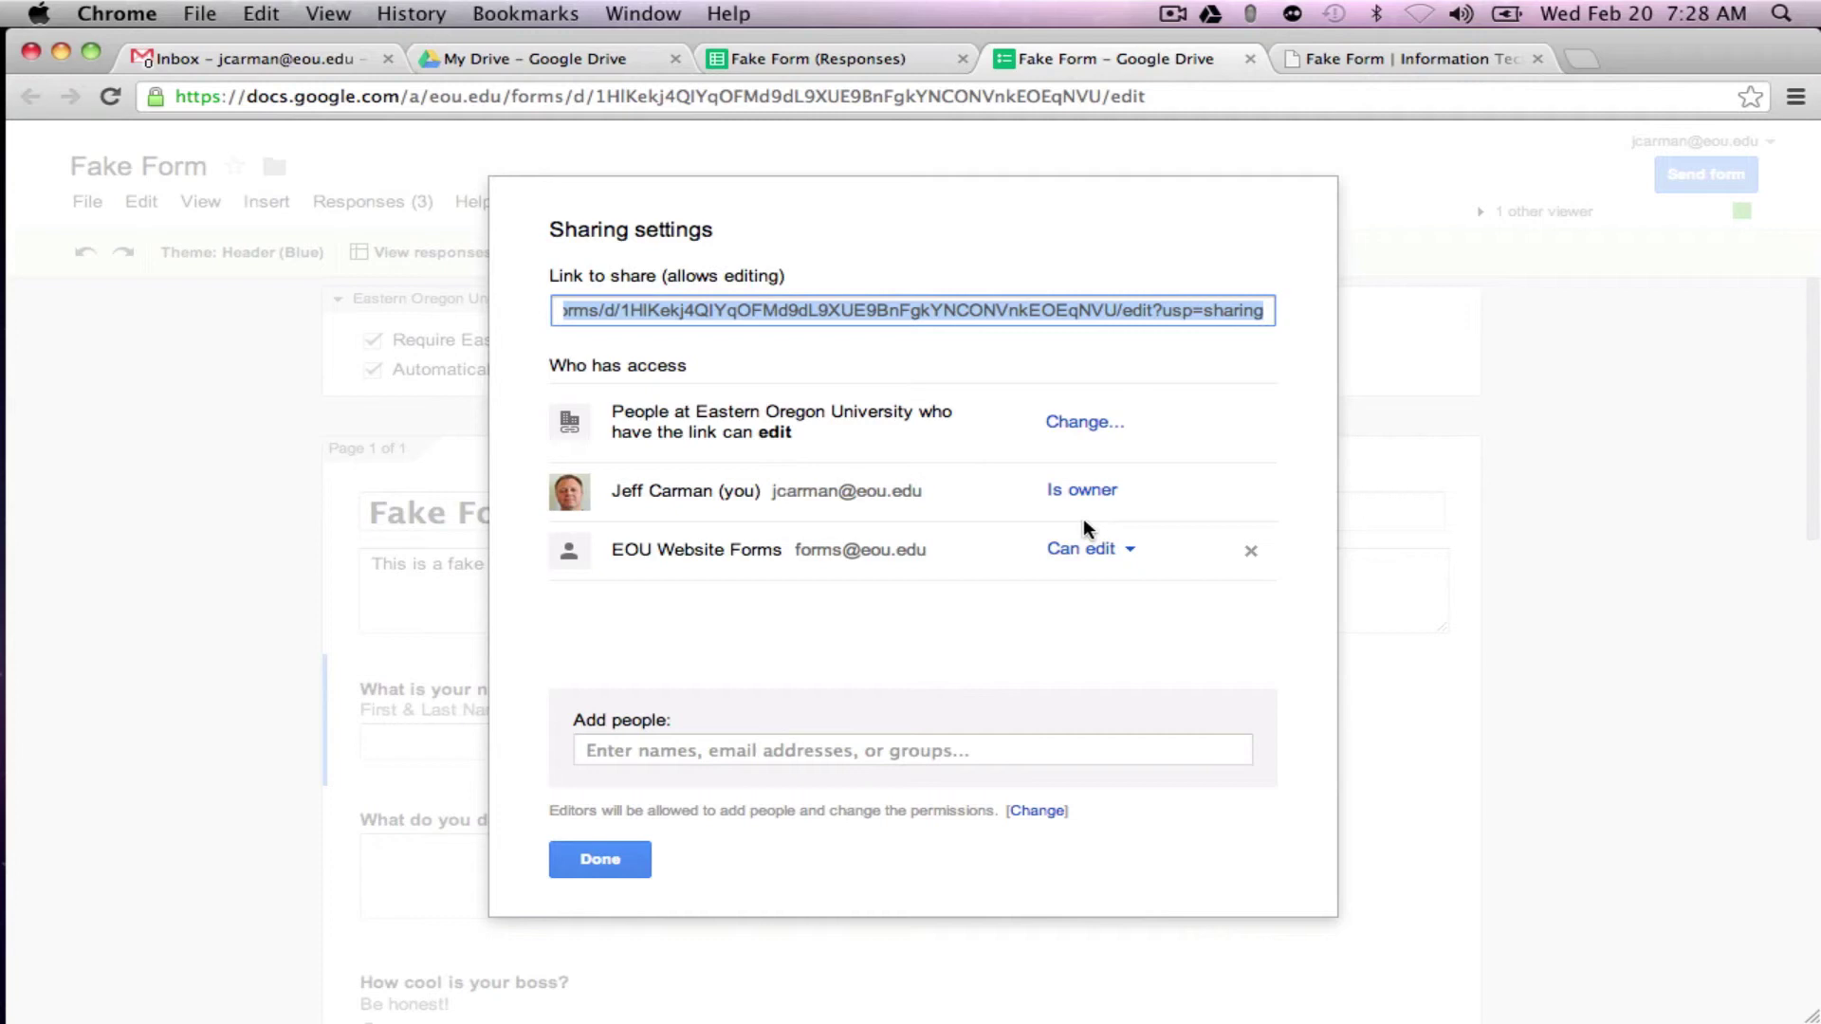
left_click(1124, 552)
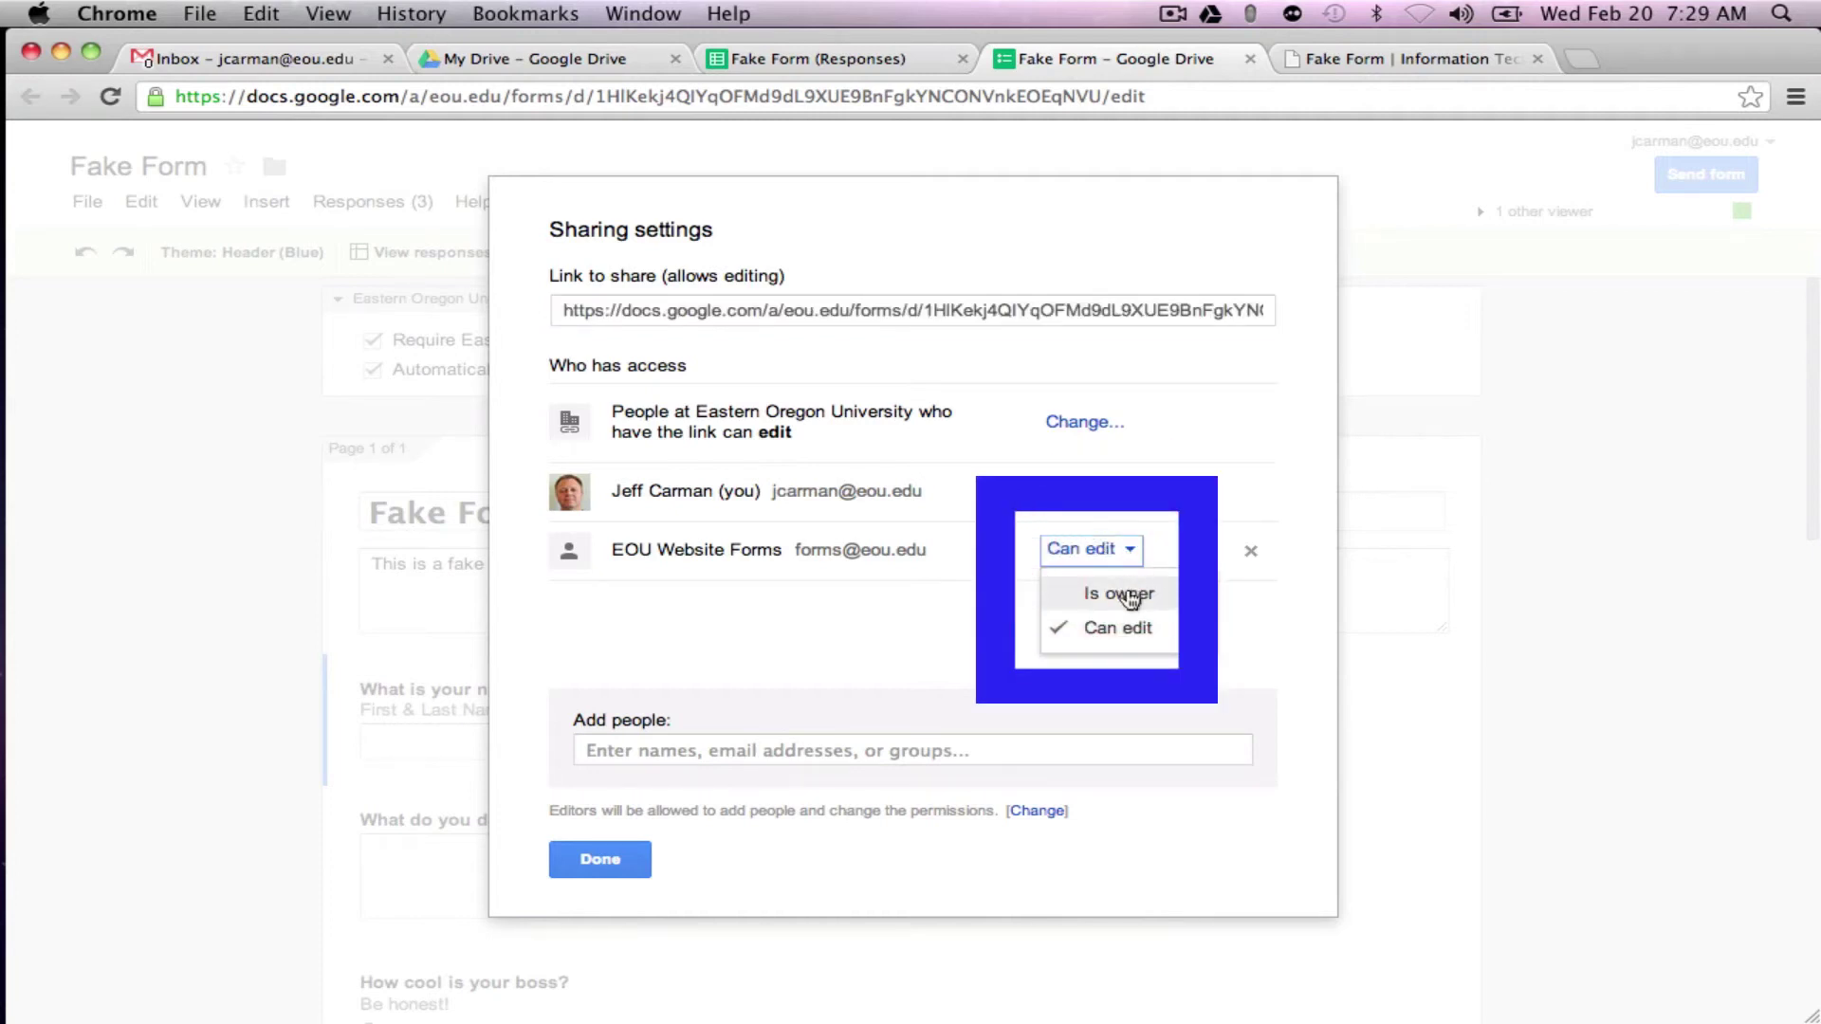